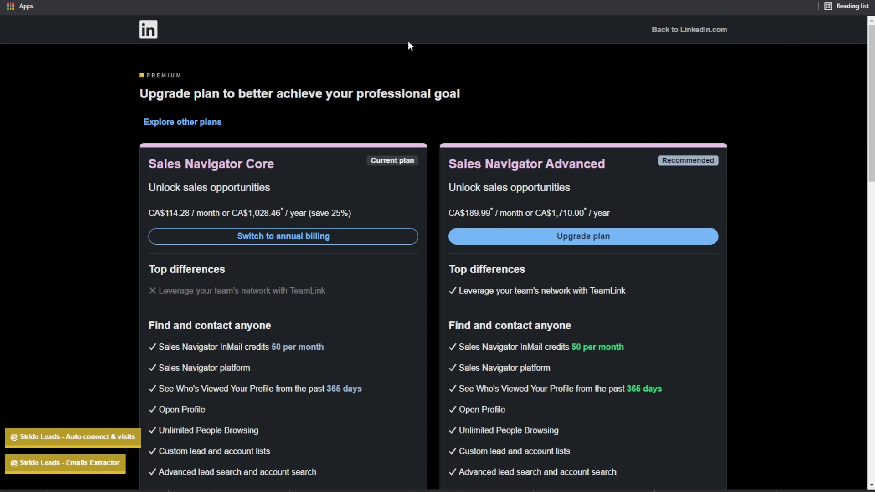
Compare the prices and features of the Sales Navigator Core and Sales Navigator Advanced plans.
{"action": "scroll", "coordinate": [269, 152], "scroll_direction": "down", "scroll_amount": 2}
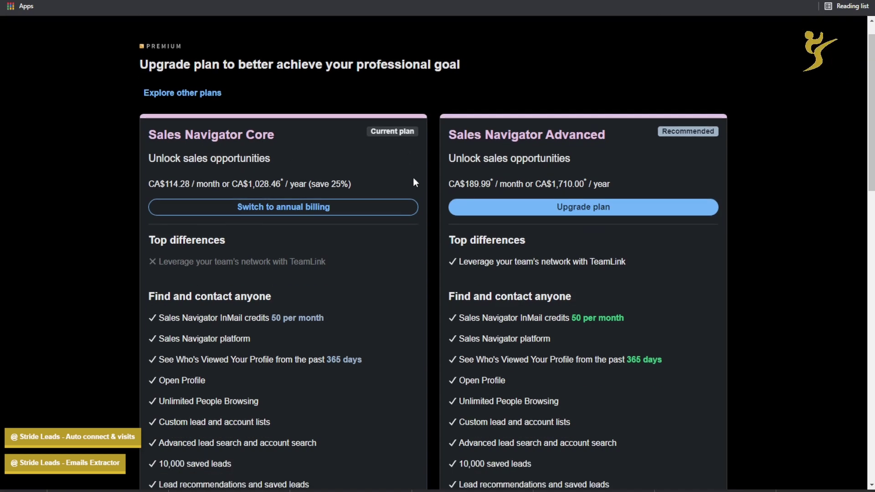
{"action": "left_click_drag", "start_coordinate": [196, 110], "coordinate": [227, 109]}
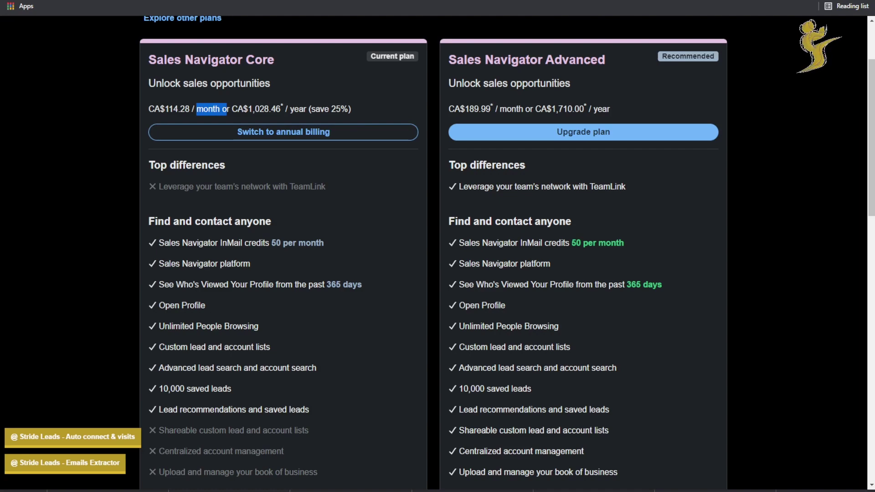
Switch to the Sales Navigator lead search page, dismiss the recent searches, and open the home page to view its alerts.
{"action": "left_click", "coordinate": [693, 1]}
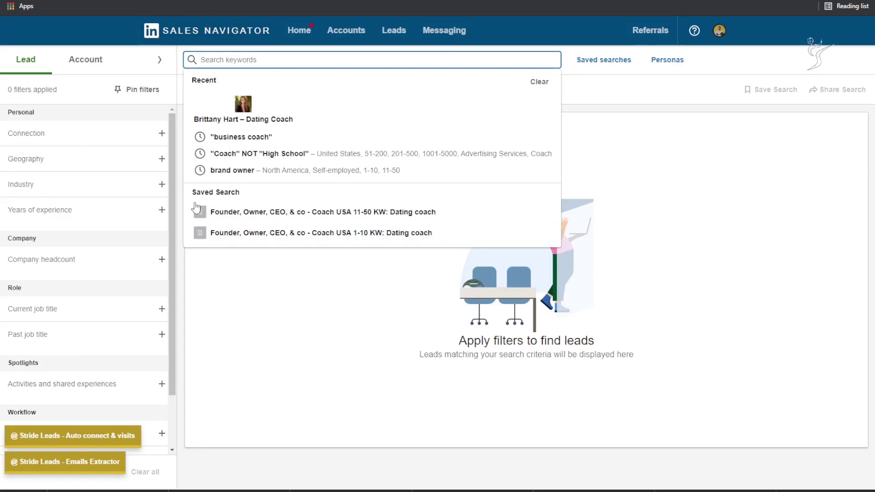
{"action": "left_click", "coordinate": [335, 333]}
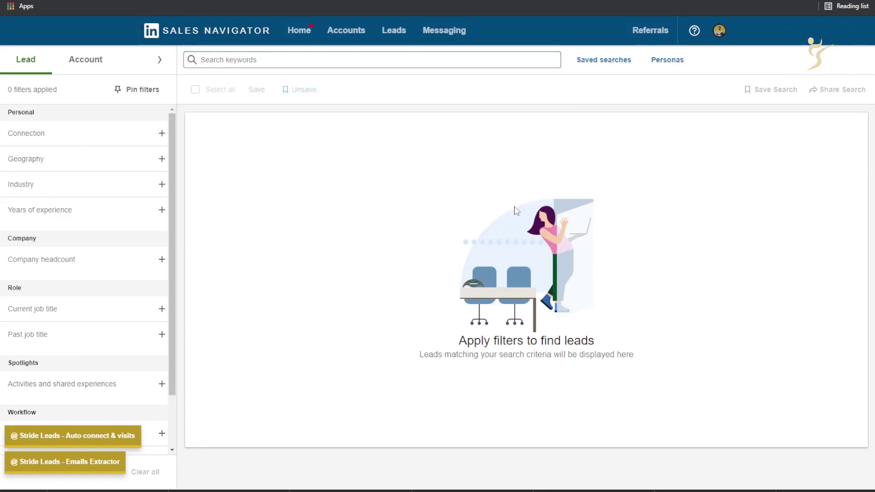
{"action": "left_click", "coordinate": [302, 37]}
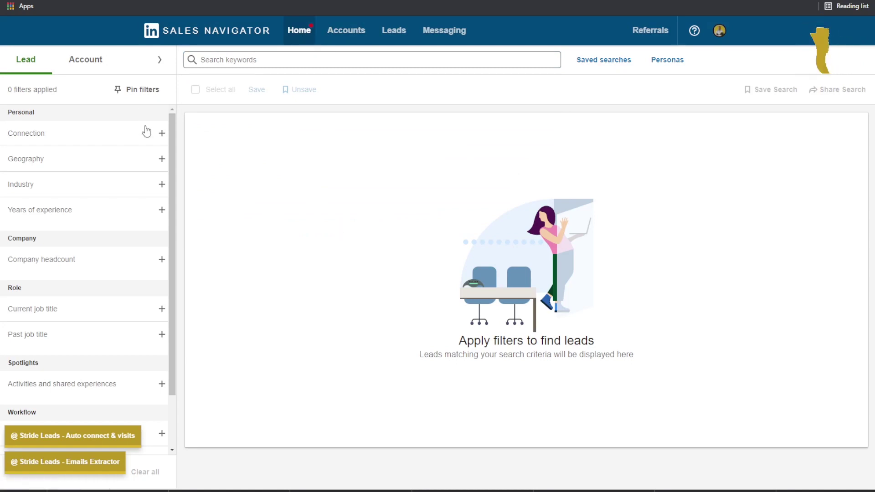
{"action": "scroll", "coordinate": [351, 217], "scroll_direction": "down", "scroll_amount": 5}
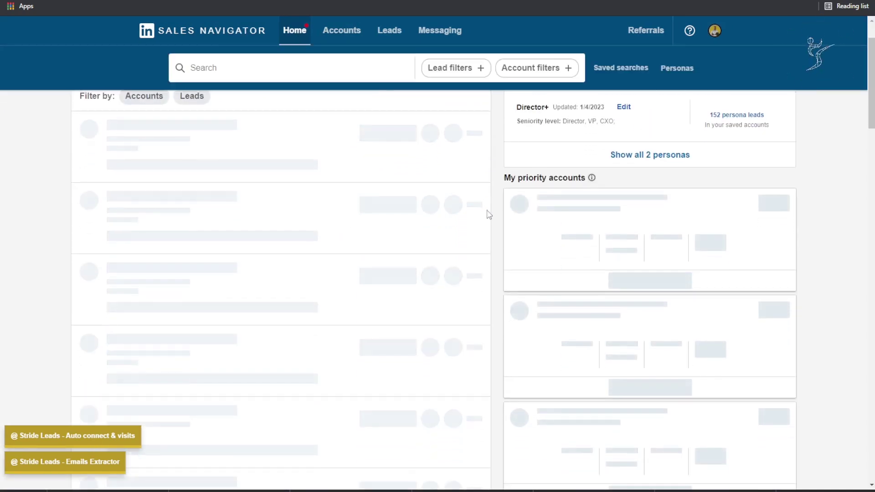
{"action": "scroll", "coordinate": [588, 253], "scroll_direction": "up", "scroll_amount": 2}
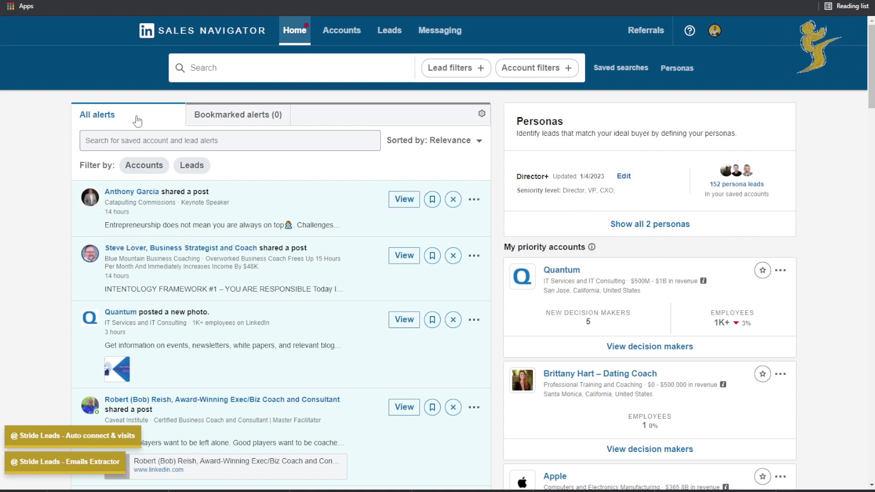
Show all personas and inspect the CXO persona's seniority level options, closing it without changes.
{"action": "left_click_drag", "start_coordinate": [527, 133], "coordinate": [647, 135]}
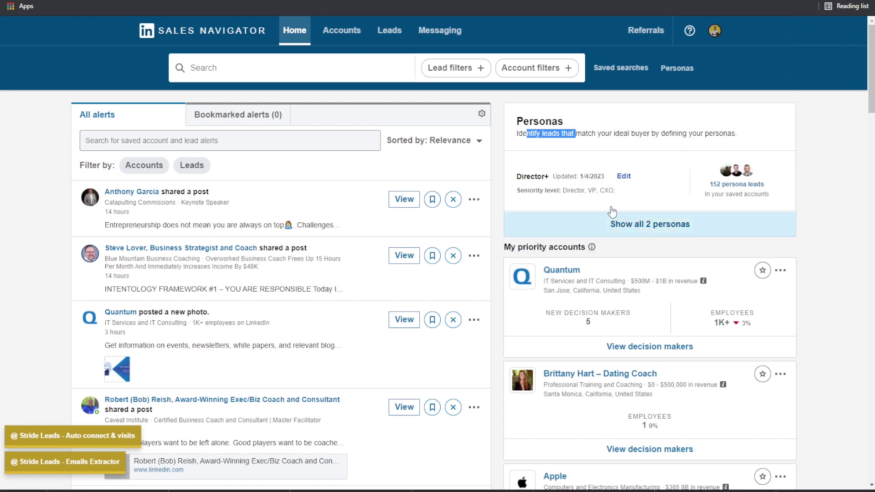
{"action": "left_click", "coordinate": [576, 221]}
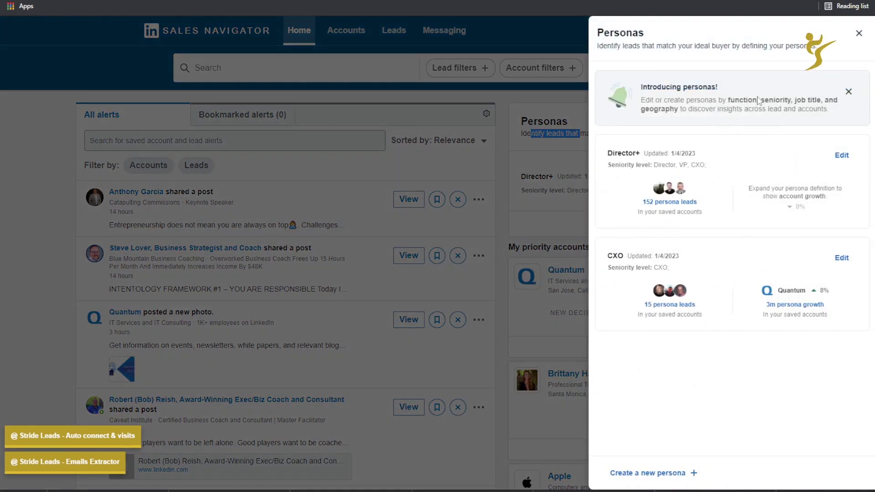
{"action": "left_click", "coordinate": [841, 258]}
{"action": "left_click", "coordinate": [649, 240]}
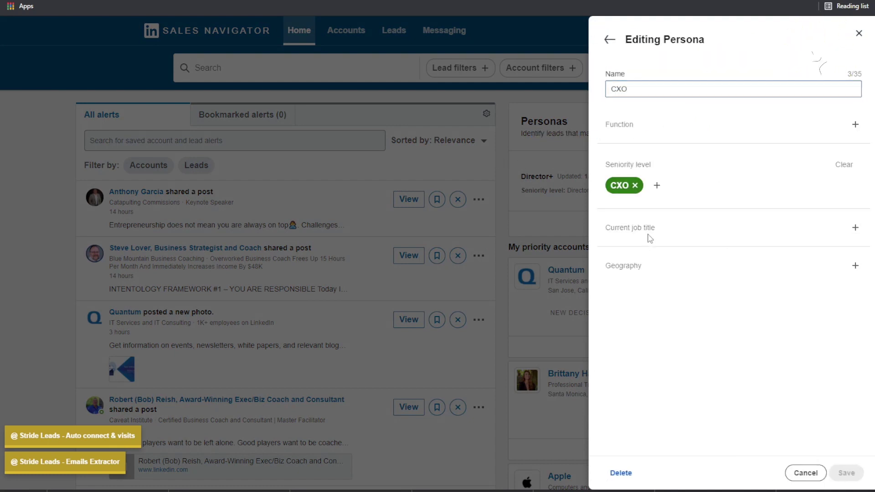
{"action": "left_click", "coordinate": [656, 185]}
{"action": "scroll", "coordinate": [654, 231], "scroll_direction": "down", "scroll_amount": 3}
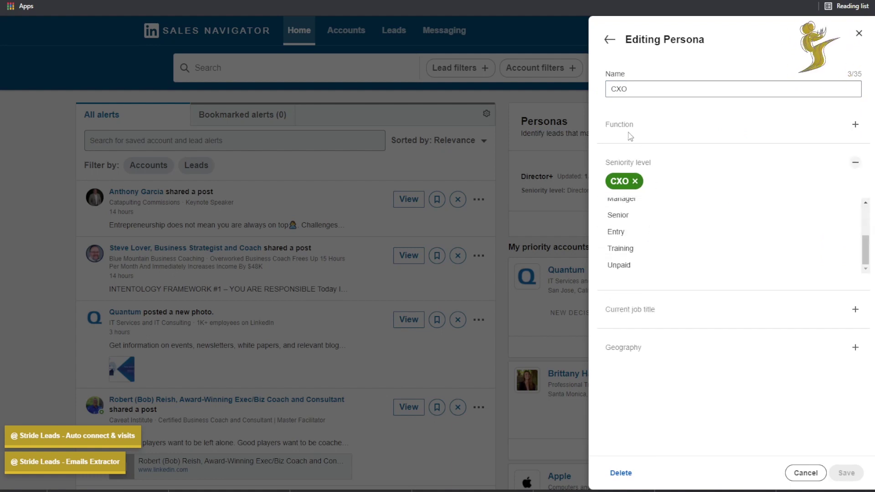
{"action": "left_click", "coordinate": [487, 305]}
Review the priority accounts and the alerts feed on the home page, finishing back at its beginning.
{"action": "scroll", "coordinate": [643, 184], "scroll_direction": "down", "scroll_amount": 4}
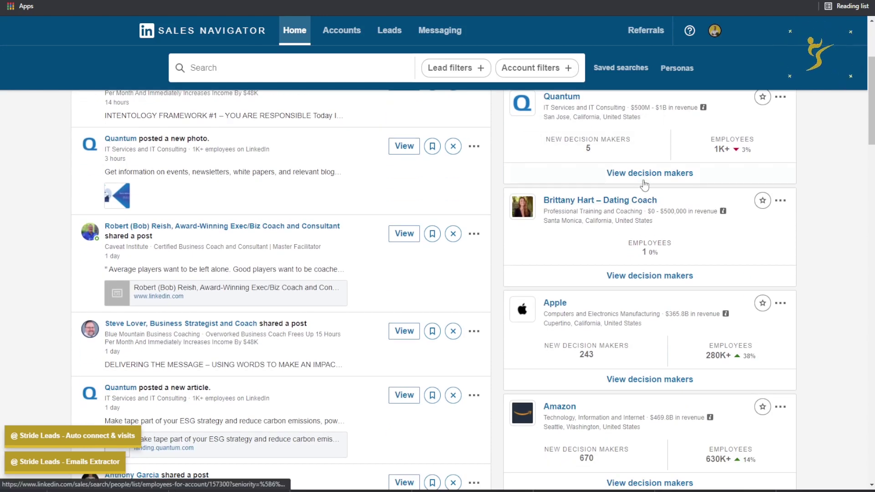
{"action": "scroll", "coordinate": [643, 184], "scroll_direction": "down", "scroll_amount": 2}
{"action": "scroll", "coordinate": [732, 186], "scroll_direction": "down", "scroll_amount": 3}
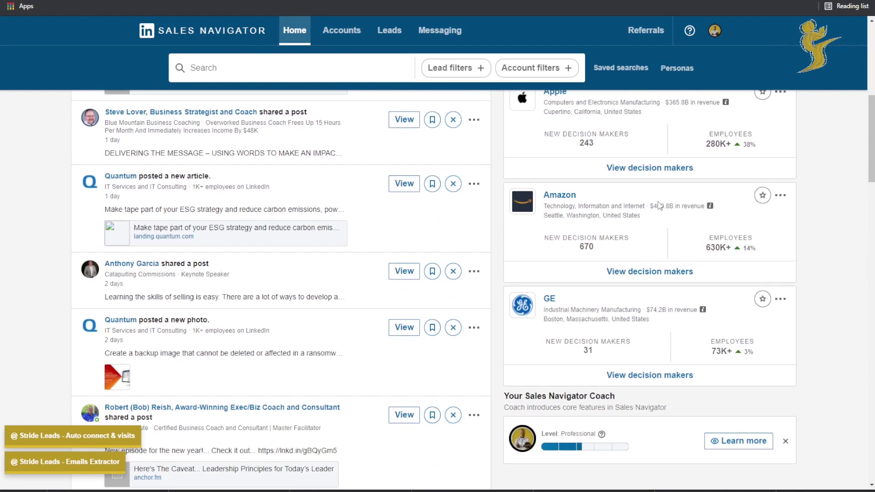
{"action": "scroll", "coordinate": [658, 204], "scroll_direction": "down", "scroll_amount": 4}
{"action": "scroll", "coordinate": [580, 279], "scroll_direction": "down", "scroll_amount": 10}
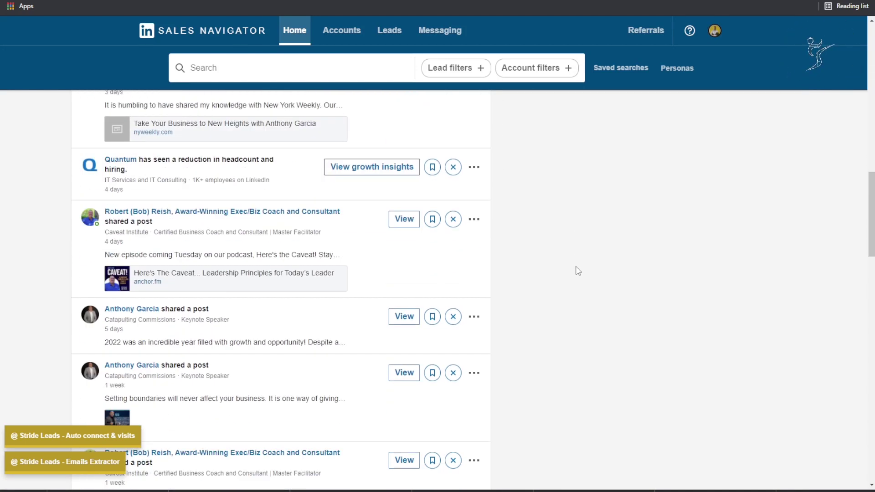
{"action": "left_click", "coordinate": [295, 31]}
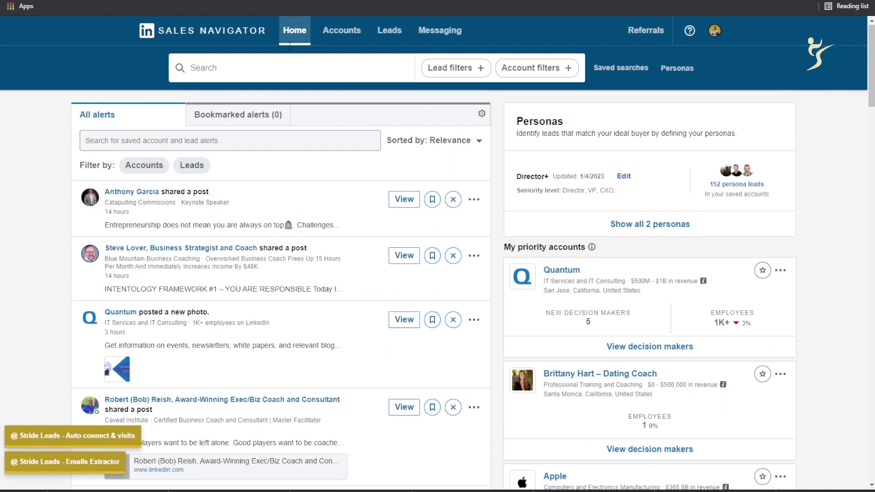
Open the account lists page and examine the lists it contains.
{"action": "left_click", "coordinate": [343, 28]}
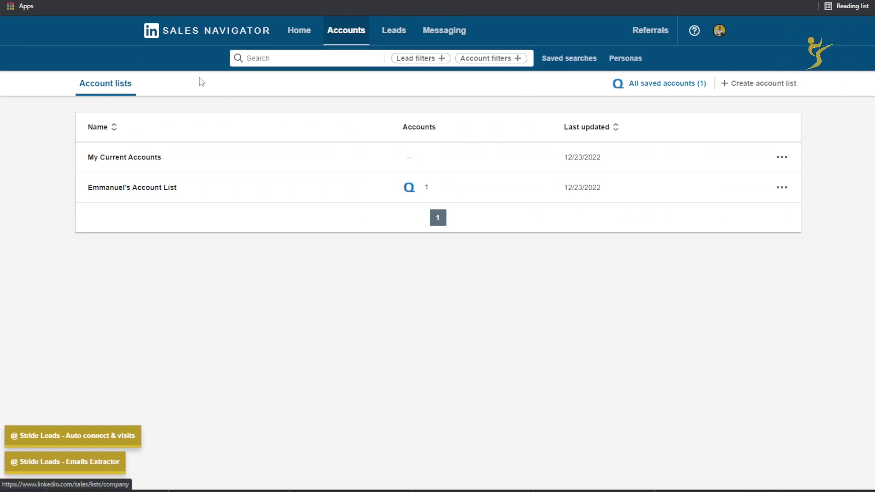
{"action": "left_click_drag", "start_coordinate": [135, 103], "coordinate": [367, 121]}
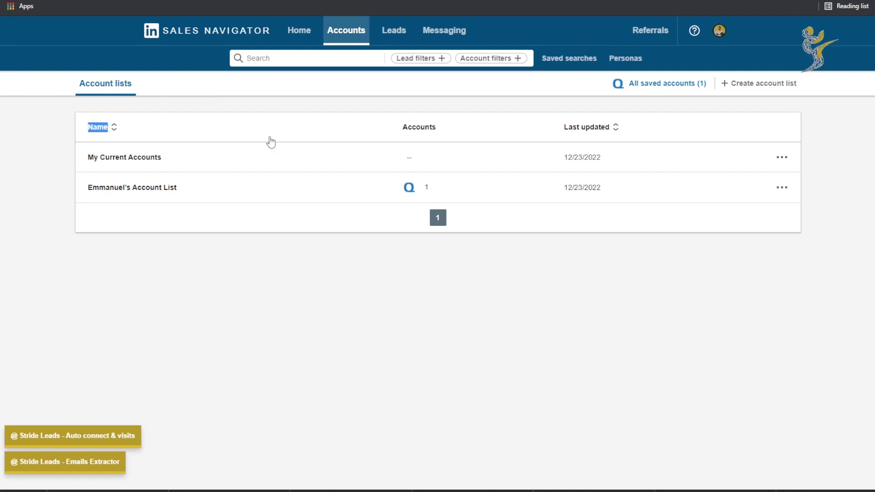
{"action": "left_click_drag", "start_coordinate": [155, 187], "coordinate": [323, 223]}
{"action": "left_click", "coordinate": [372, 234]}
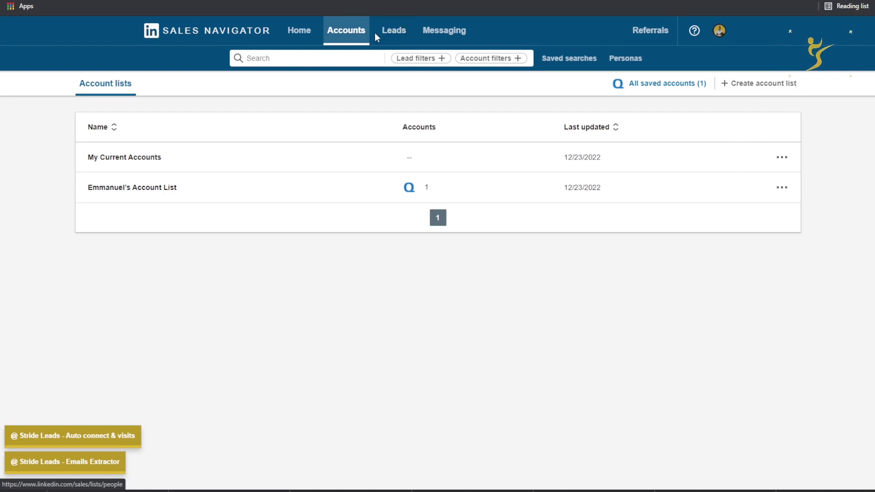
Open the lead lists page and dismiss the custom lead list tip.
{"action": "left_click", "coordinate": [403, 31]}
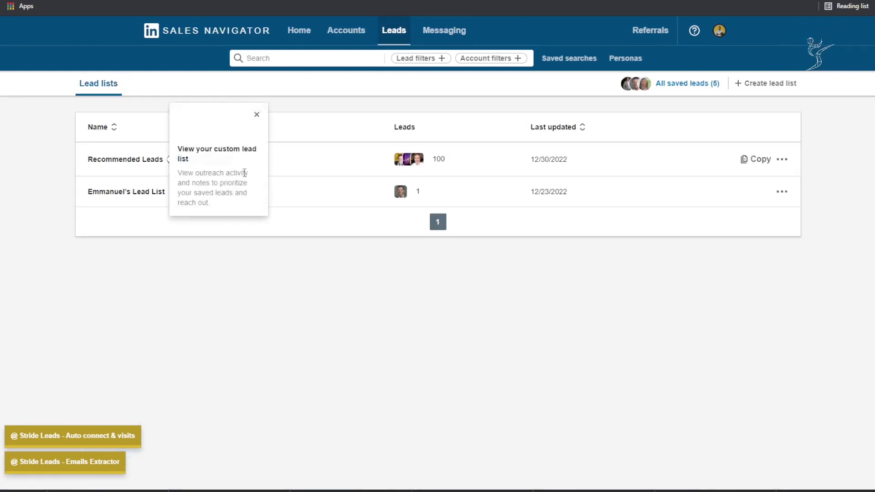
{"action": "left_click", "coordinate": [257, 115]}
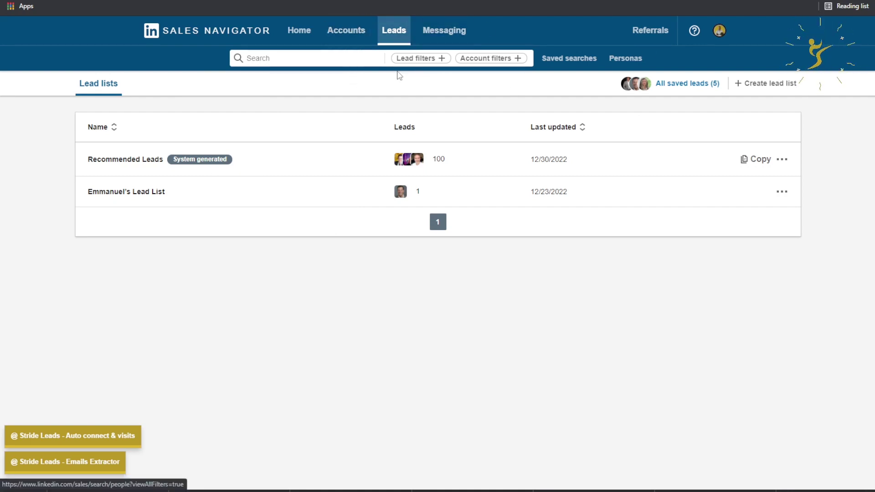
Open the saved searches and look through the whole list of saved lead searches.
{"action": "left_click", "coordinate": [351, 25]}
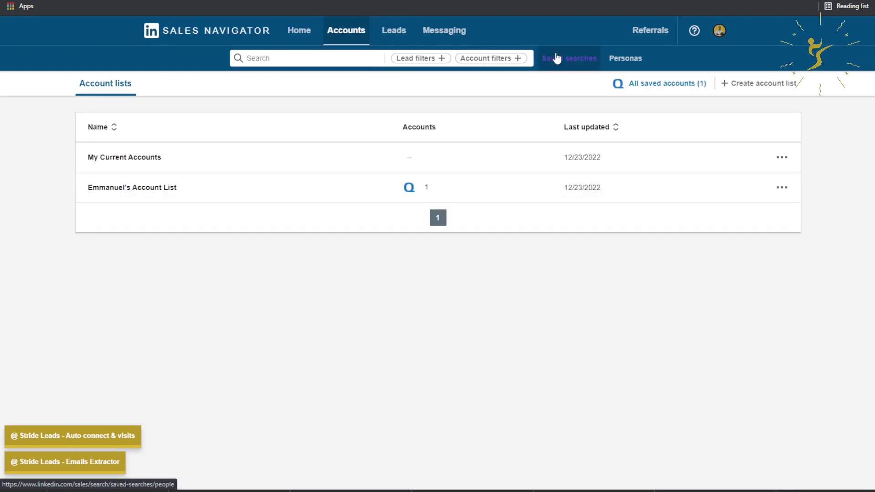
{"action": "left_click", "coordinate": [557, 58]}
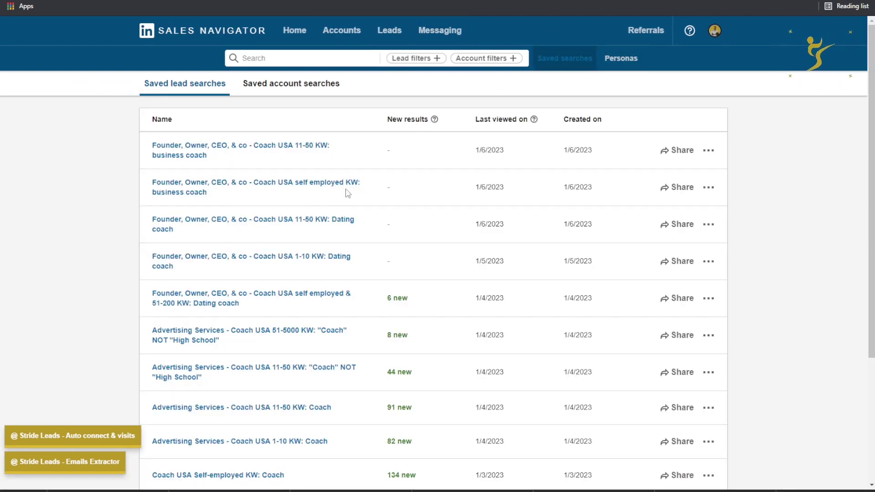
{"action": "scroll", "coordinate": [344, 198], "scroll_direction": "down", "scroll_amount": 4}
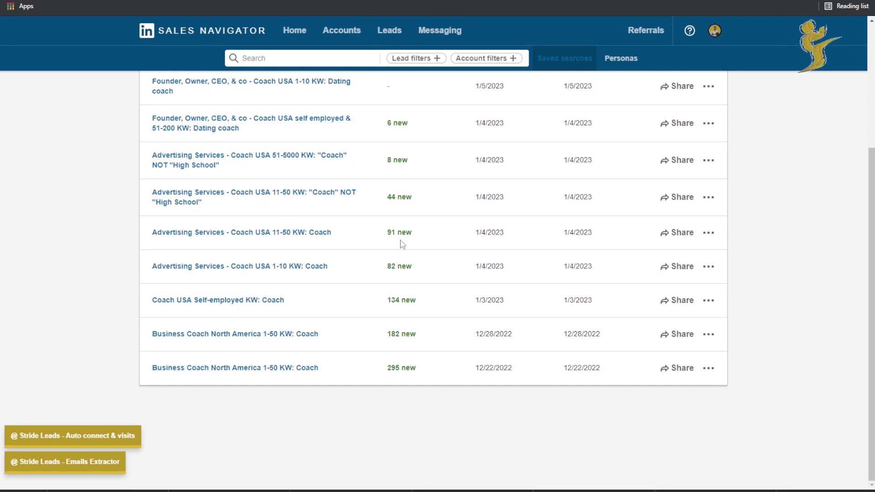
{"action": "scroll", "coordinate": [434, 239], "scroll_direction": "up", "scroll_amount": 4}
{"action": "scroll", "coordinate": [465, 264], "scroll_direction": "down", "scroll_amount": 4}
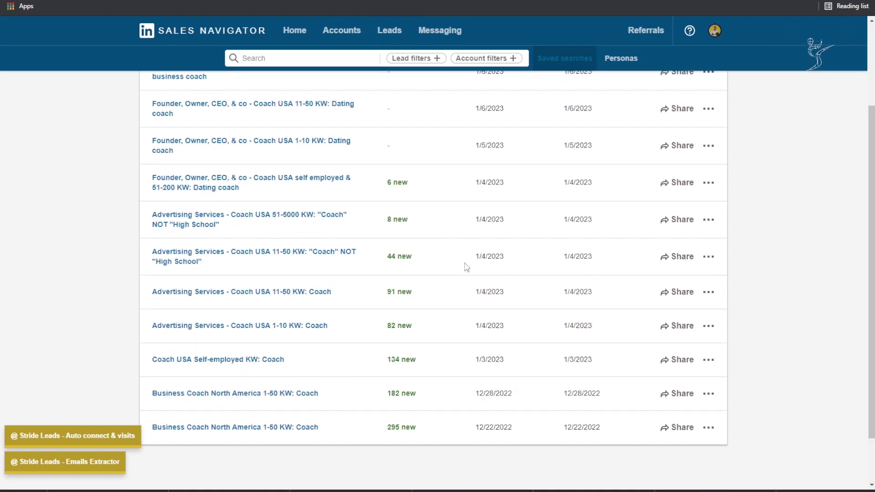
{"action": "scroll", "coordinate": [472, 268], "scroll_direction": "up", "scroll_amount": 4}
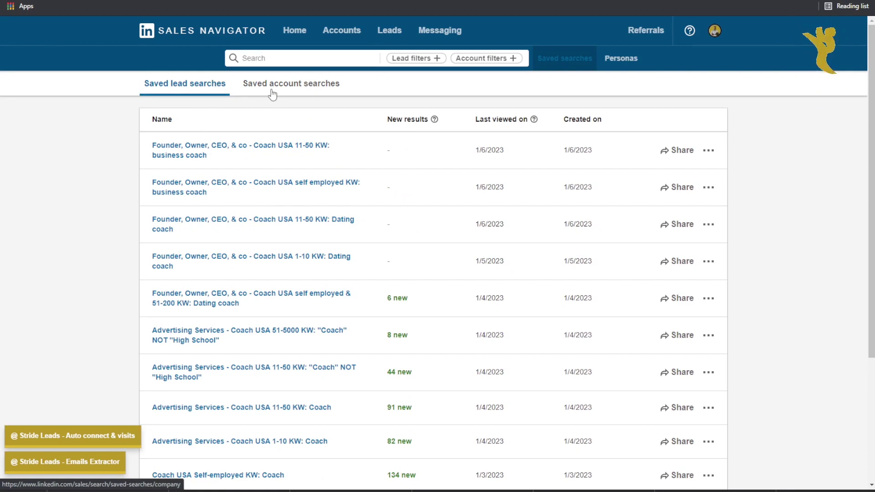
Check the saved account searches, and go back to the saved lead searches to look through them again.
{"action": "left_click", "coordinate": [307, 86]}
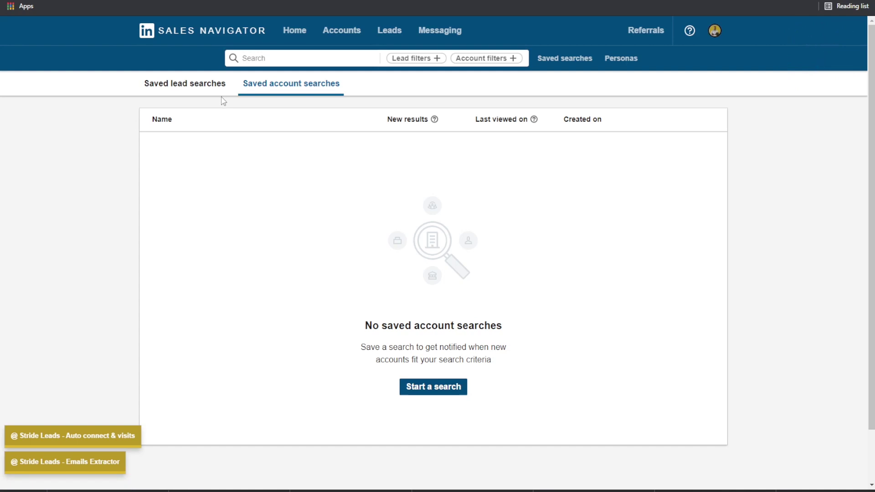
{"action": "left_click", "coordinate": [208, 91]}
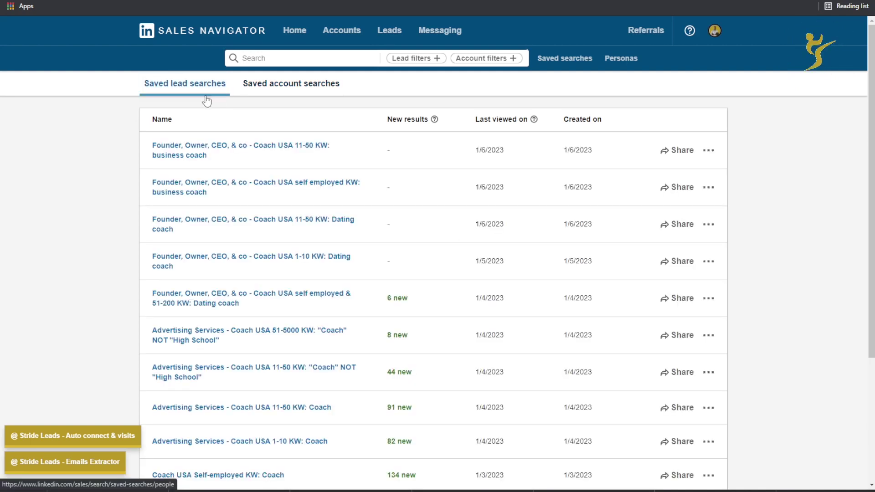
{"action": "scroll", "coordinate": [307, 250], "scroll_direction": "down", "scroll_amount": 4}
{"action": "scroll", "coordinate": [313, 240], "scroll_direction": "up", "scroll_amount": 4}
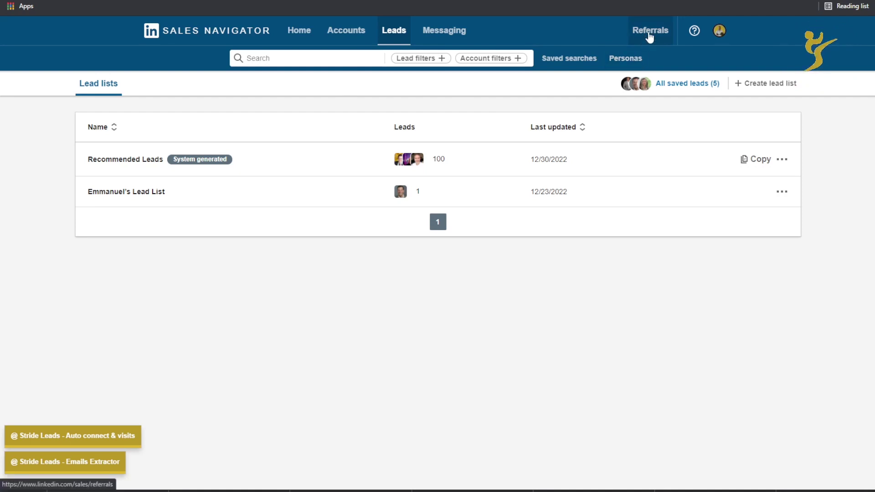
Examine the options in the profile menu, such as settings, plan upgrade and Social Selling Index, and close it.
{"action": "left_click", "coordinate": [719, 34]}
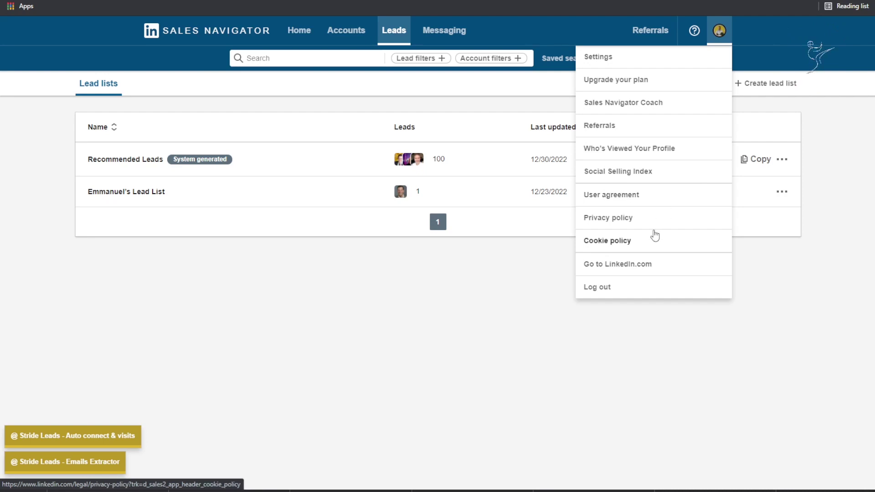
{"action": "left_click", "coordinate": [771, 243]}
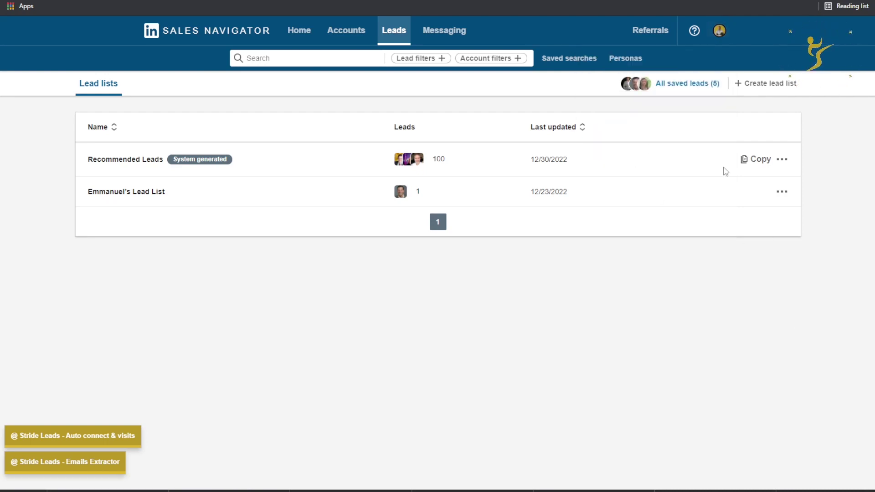
{"action": "left_click", "coordinate": [719, 31]}
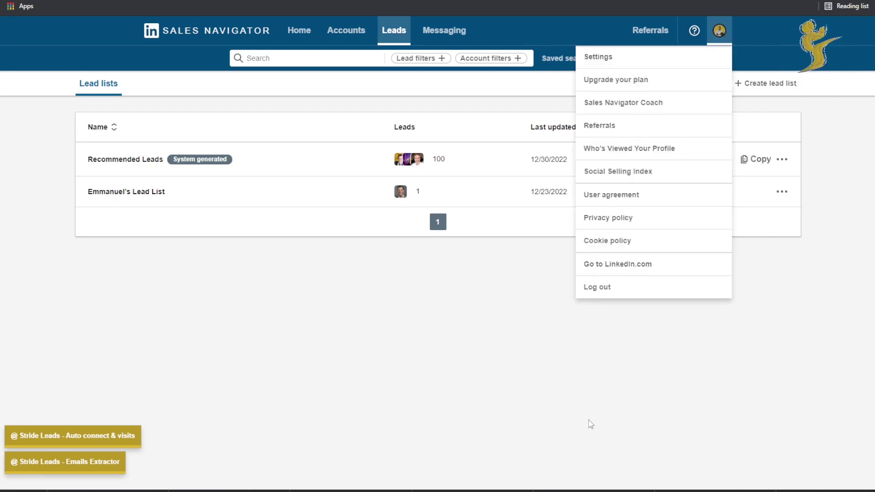
{"action": "left_click", "coordinate": [604, 410]}
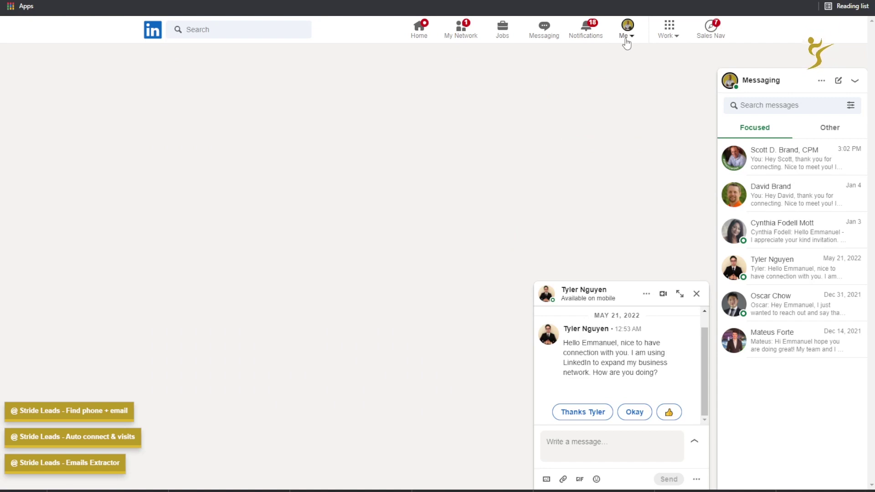
Return from LinkedIn to Sales Navigator, visit its home page, and open the account lists.
{"action": "left_click", "coordinate": [705, 32]}
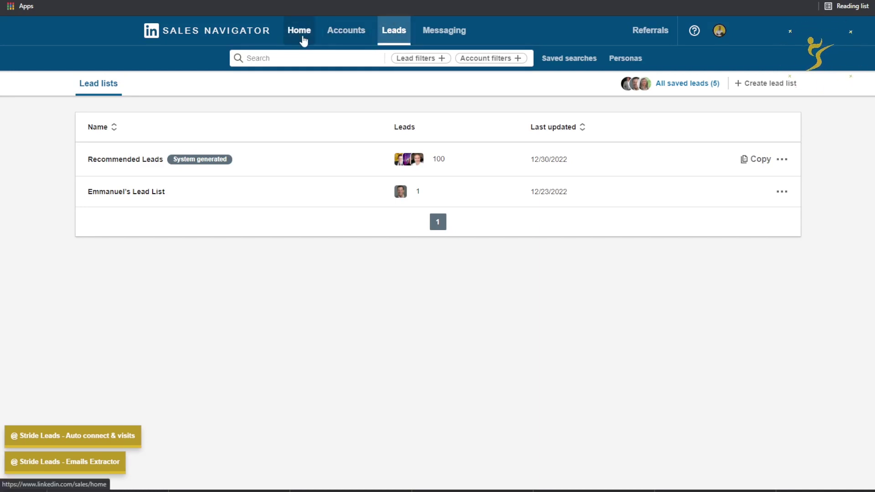
{"action": "left_click", "coordinate": [301, 32]}
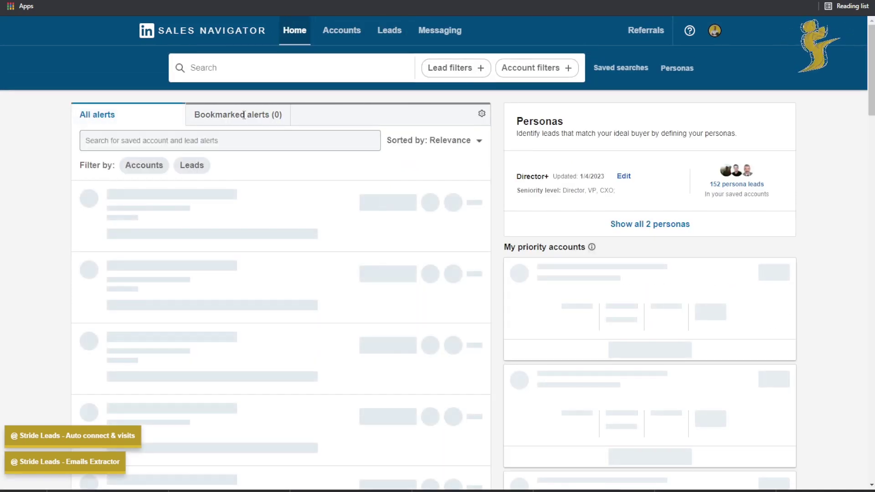
{"action": "left_click", "coordinate": [336, 38]}
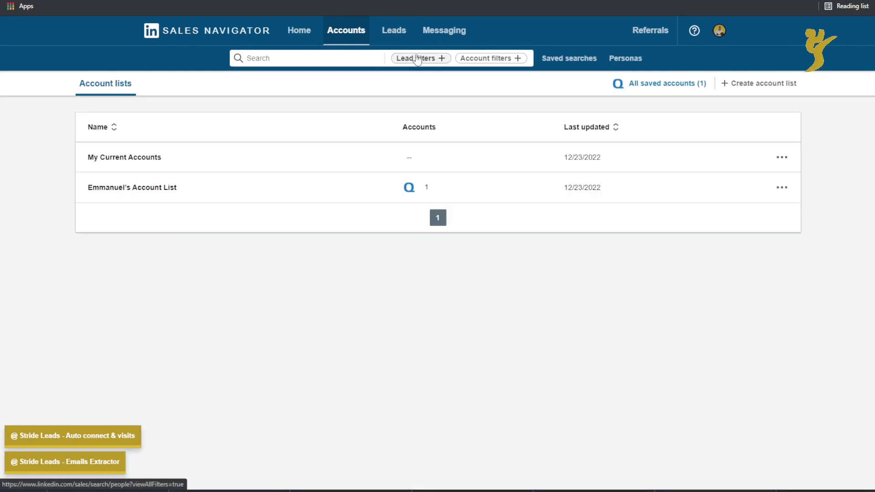
Open the lead filters and look through the company, role, personal, workflow and other filter categories, including those applied in the "business coach" search.
{"action": "left_click", "coordinate": [363, 57]}
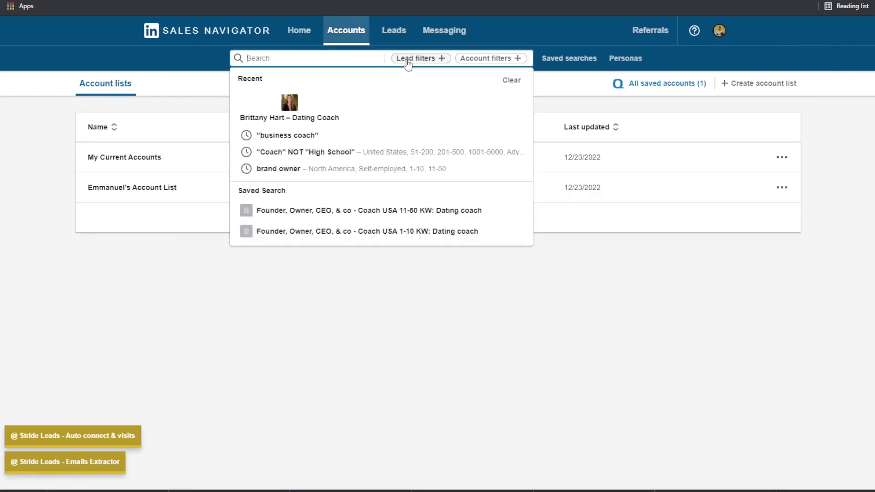
{"action": "left_click", "coordinate": [247, 104]}
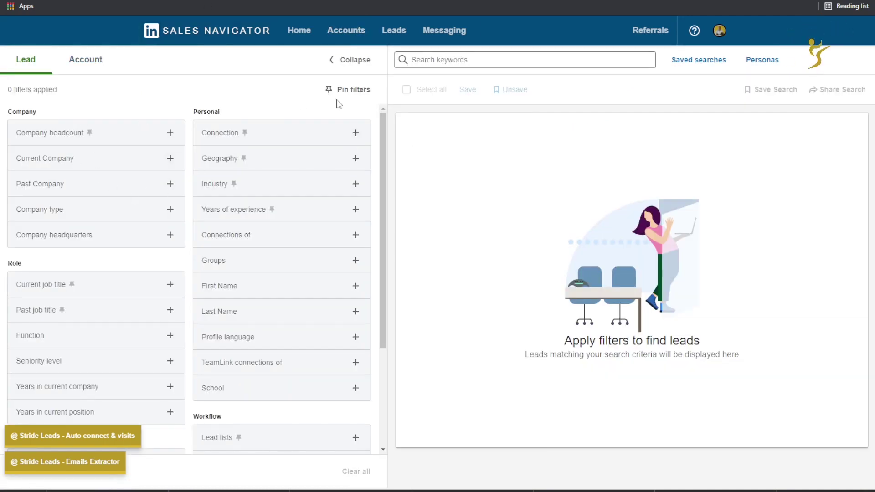
{"action": "scroll", "coordinate": [253, 229], "scroll_direction": "down", "scroll_amount": 3}
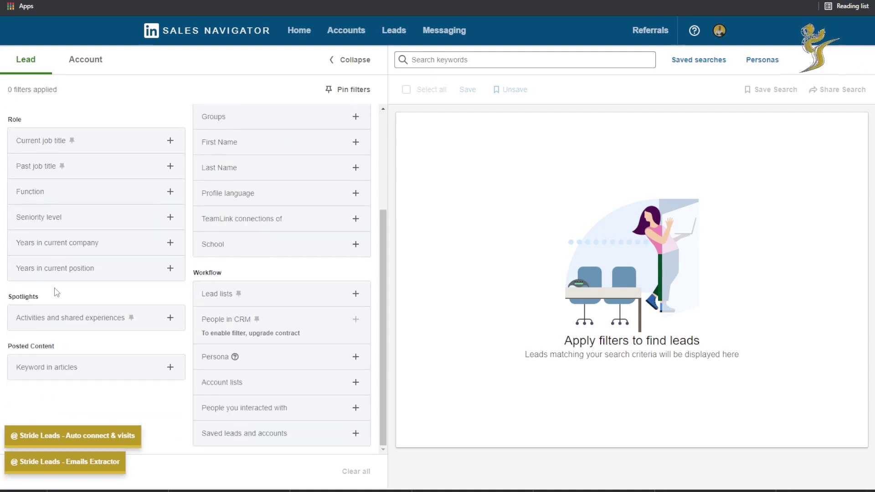
{"action": "scroll", "coordinate": [56, 292], "scroll_direction": "up", "scroll_amount": 3}
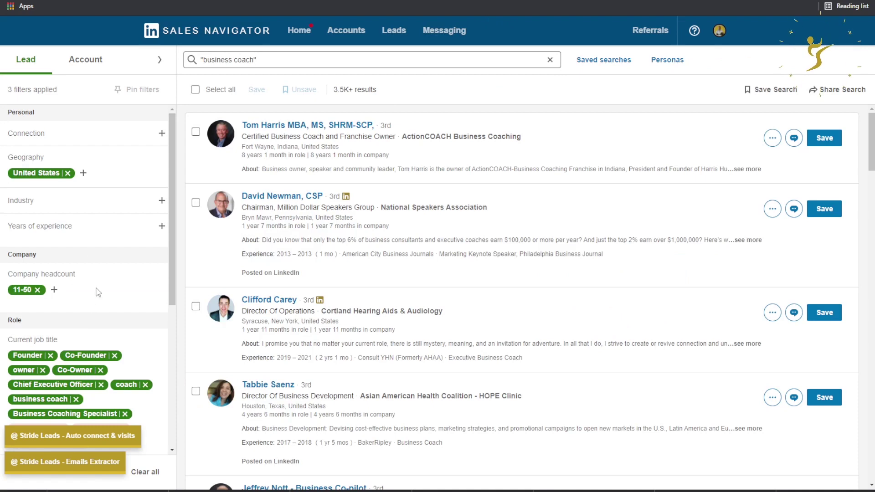
{"action": "scroll", "coordinate": [95, 294], "scroll_direction": "down", "scroll_amount": 5}
{"action": "scroll", "coordinate": [80, 364], "scroll_direction": "up", "scroll_amount": 5}
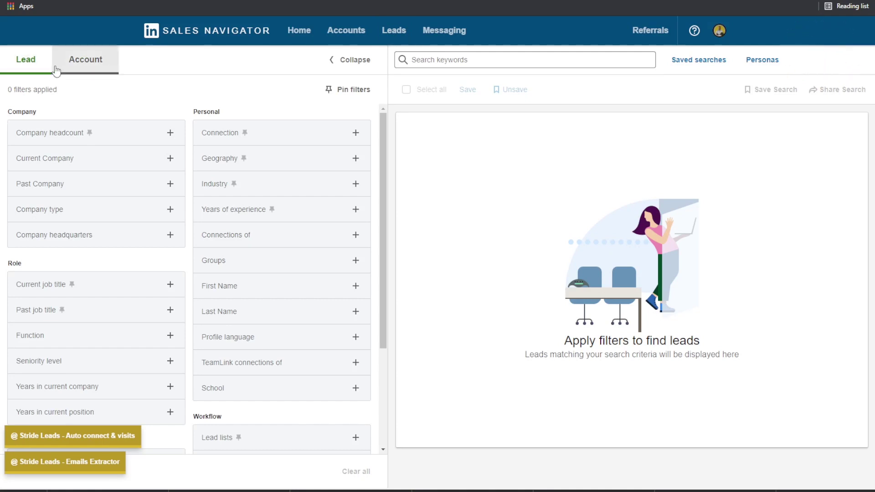
Switch to the account filters and examine the Annual revenue filter's currency choices and minimum value options.
{"action": "left_click", "coordinate": [91, 66]}
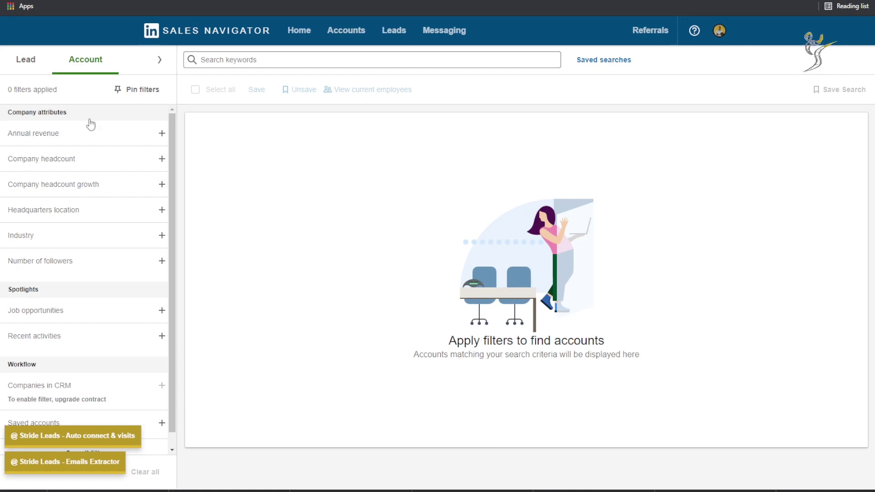
{"action": "scroll", "coordinate": [74, 158], "scroll_direction": "down", "scroll_amount": 1}
{"action": "scroll", "coordinate": [76, 157], "scroll_direction": "up", "scroll_amount": 1}
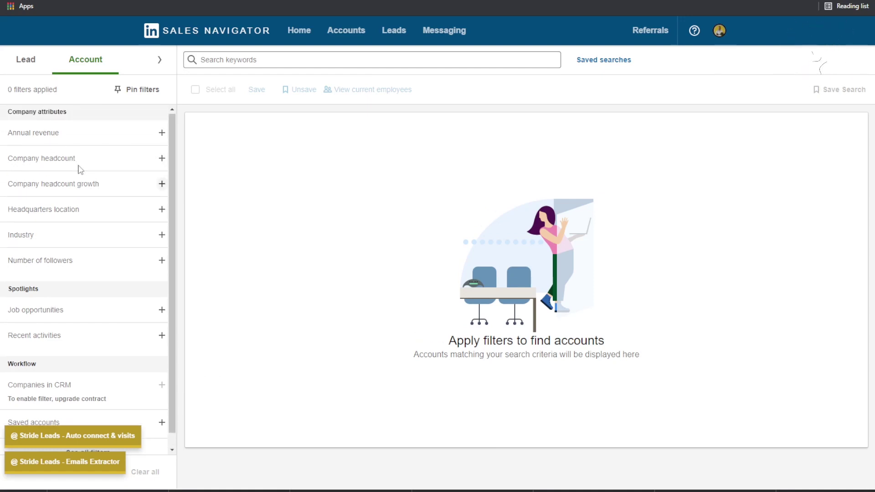
{"action": "left_click", "coordinate": [70, 137]}
{"action": "left_click", "coordinate": [48, 155]}
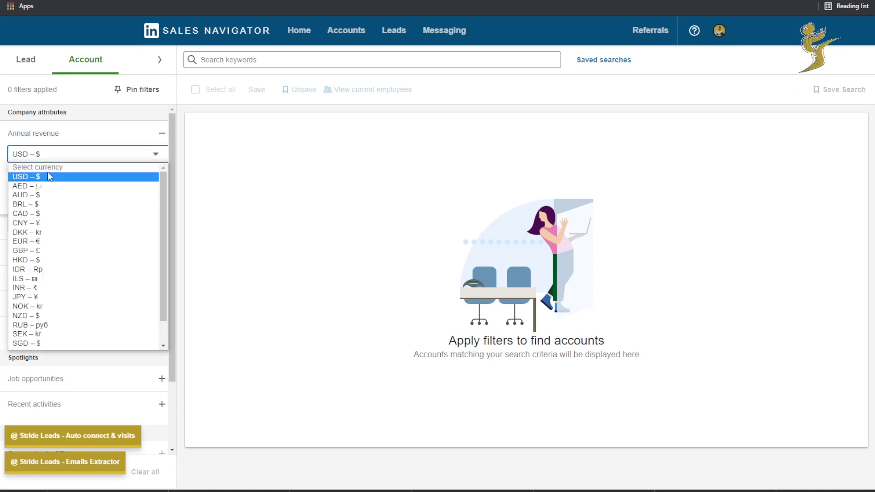
{"action": "left_click", "coordinate": [46, 155]}
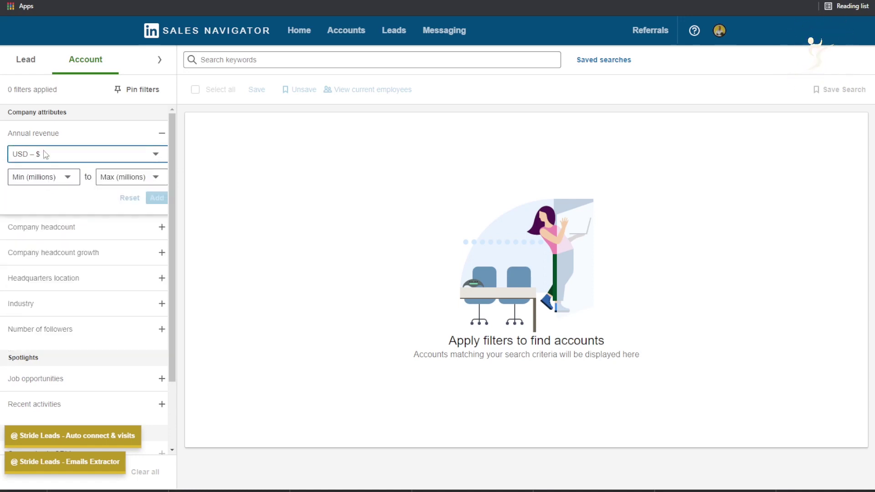
{"action": "left_click", "coordinate": [42, 173]}
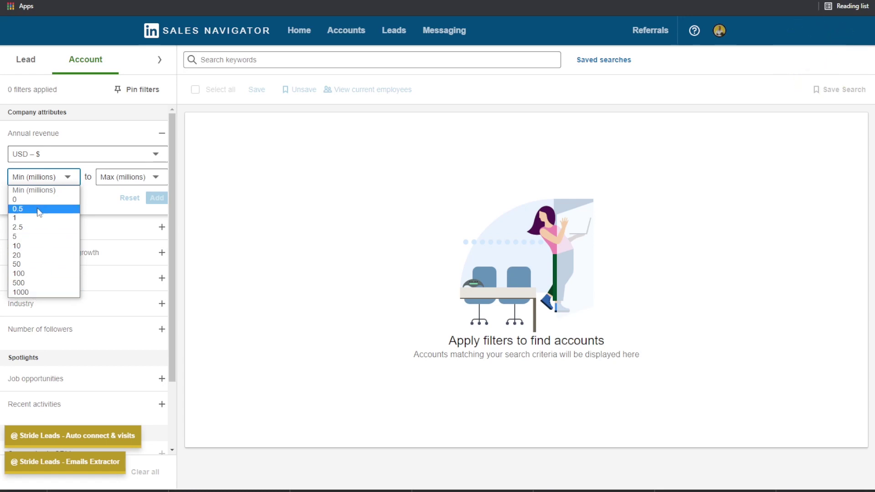
{"action": "left_click", "coordinate": [108, 183]}
{"action": "left_click", "coordinate": [62, 210]}
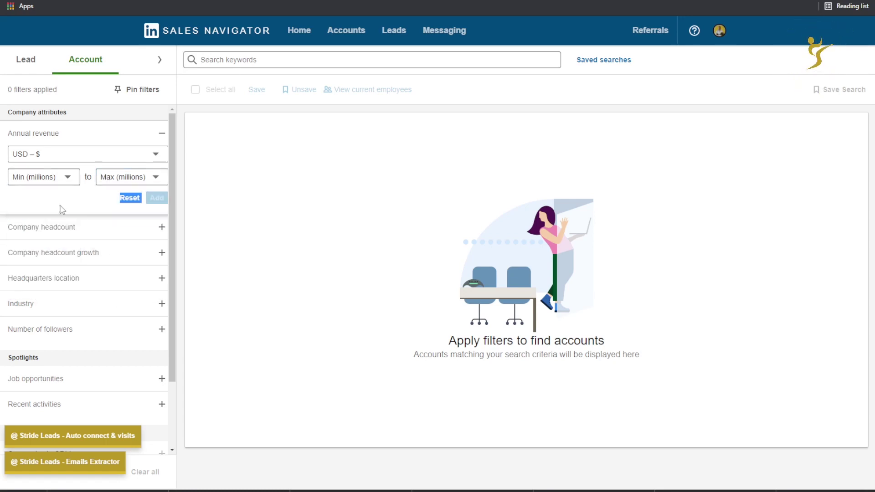
Examine the account filters for company headcount, headcount growth and headquarters location, including the region and postal code options.
{"action": "scroll", "coordinate": [113, 214], "scroll_direction": "down", "scroll_amount": 2}
{"action": "left_click", "coordinate": [68, 162]}
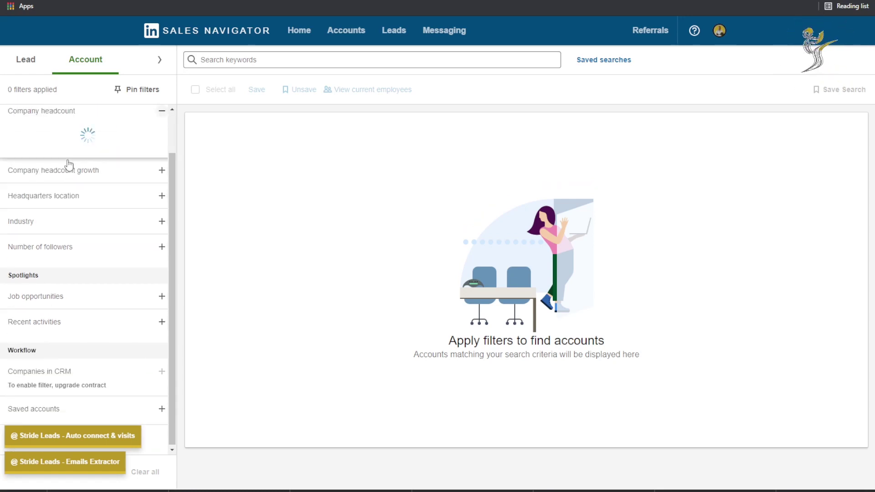
{"action": "scroll", "coordinate": [59, 198], "scroll_direction": "down", "scroll_amount": 3}
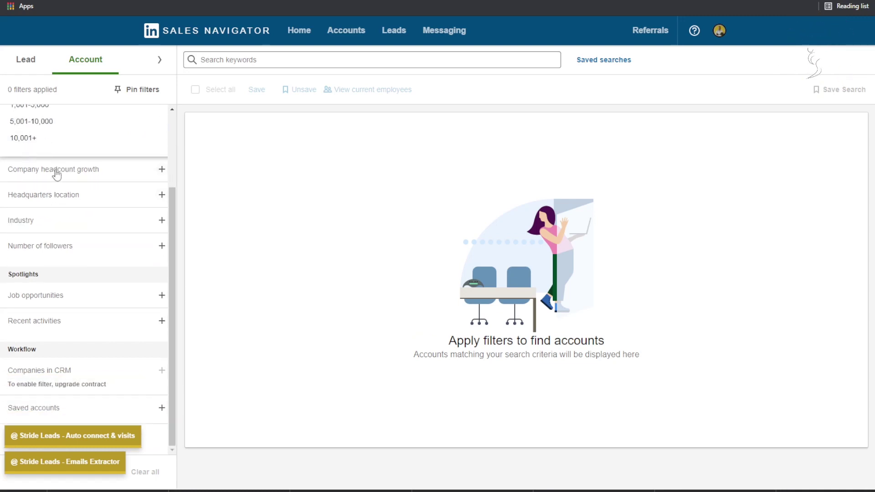
{"action": "left_click", "coordinate": [59, 174]}
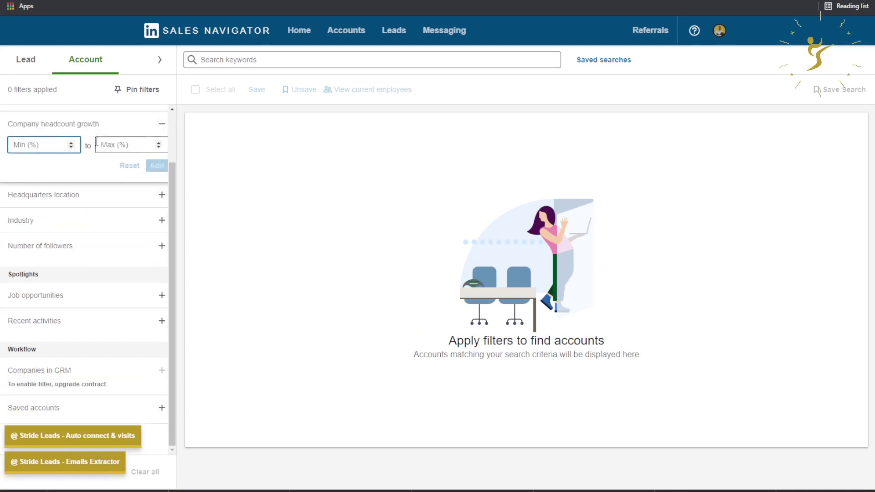
{"action": "left_click_drag", "start_coordinate": [62, 191], "coordinate": [80, 191]}
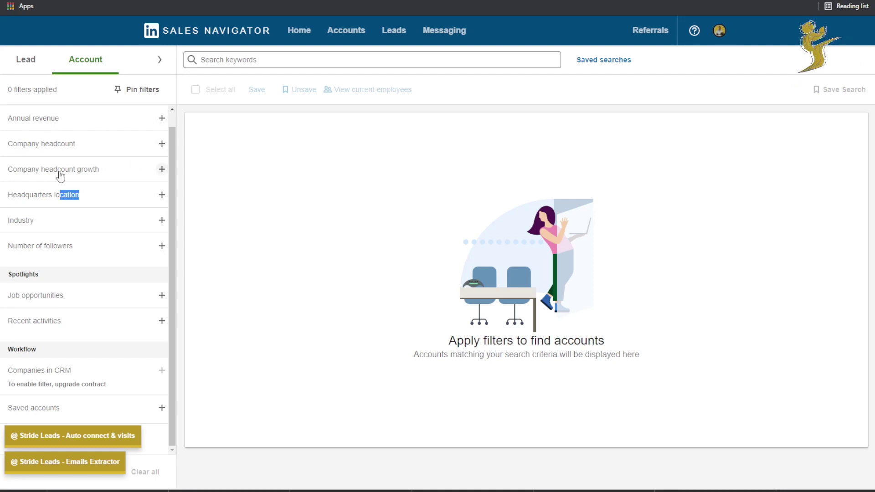
{"action": "scroll", "coordinate": [58, 172], "scroll_direction": "up", "scroll_amount": 1}
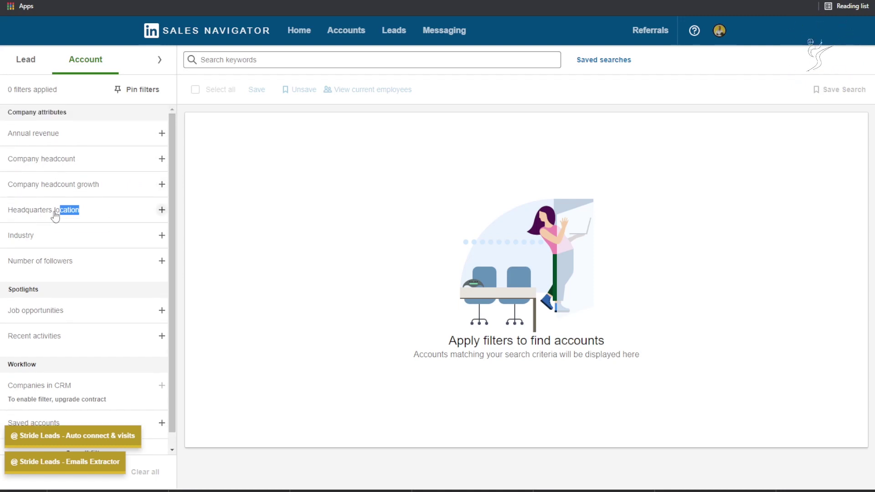
{"action": "left_click", "coordinate": [36, 213]}
{"action": "scroll", "coordinate": [64, 191], "scroll_direction": "down", "scroll_amount": 5}
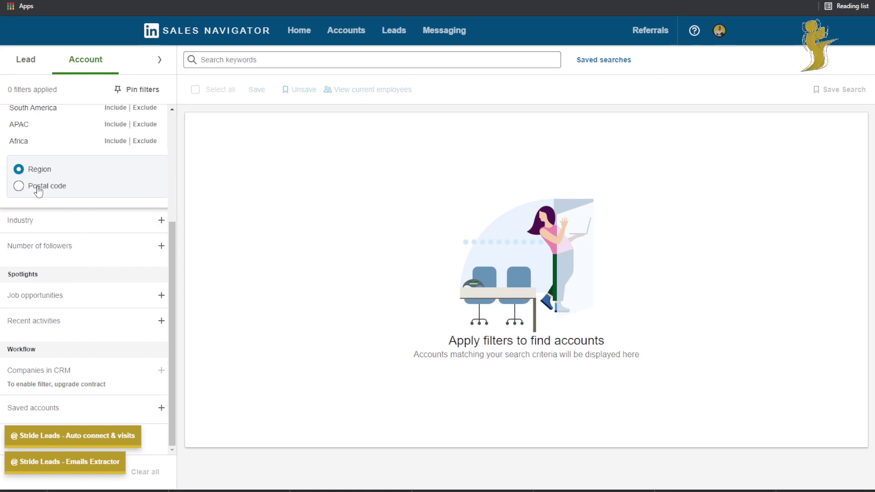
Expand the Industry account filter and look through the list of industries that can be included or excluded.
{"action": "left_click", "coordinate": [36, 220]}
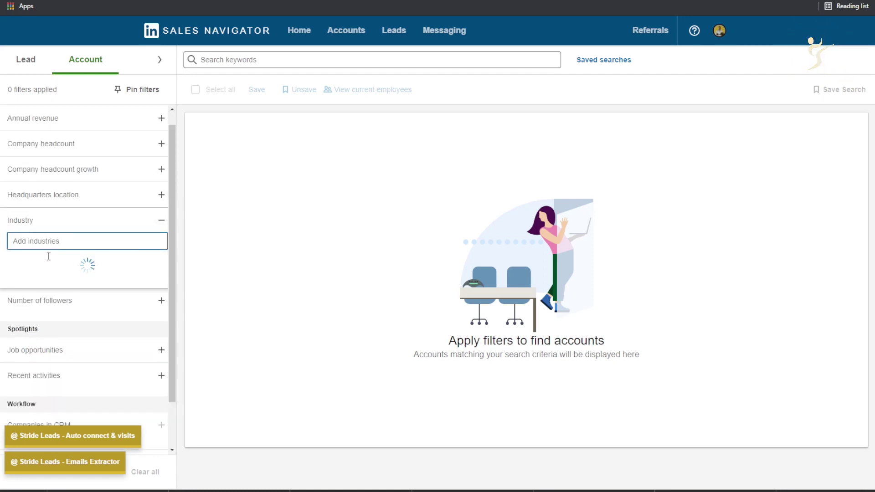
{"action": "scroll", "coordinate": [66, 256], "scroll_direction": "down", "scroll_amount": 5}
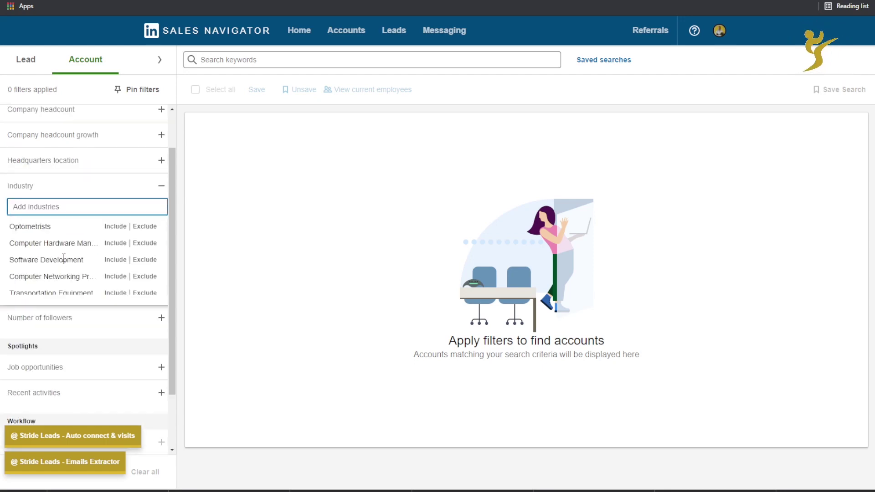
{"action": "scroll", "coordinate": [66, 256], "scroll_direction": "down", "scroll_amount": 10}
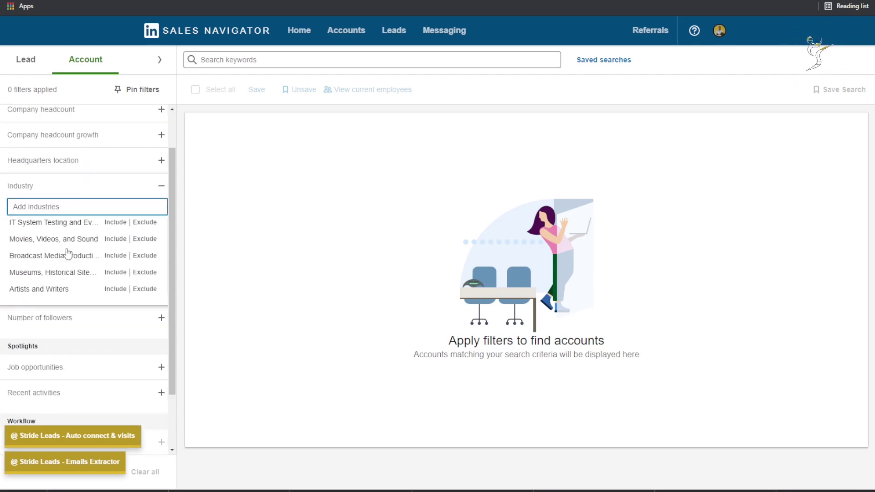
{"action": "scroll", "coordinate": [66, 256], "scroll_direction": "down", "scroll_amount": 10}
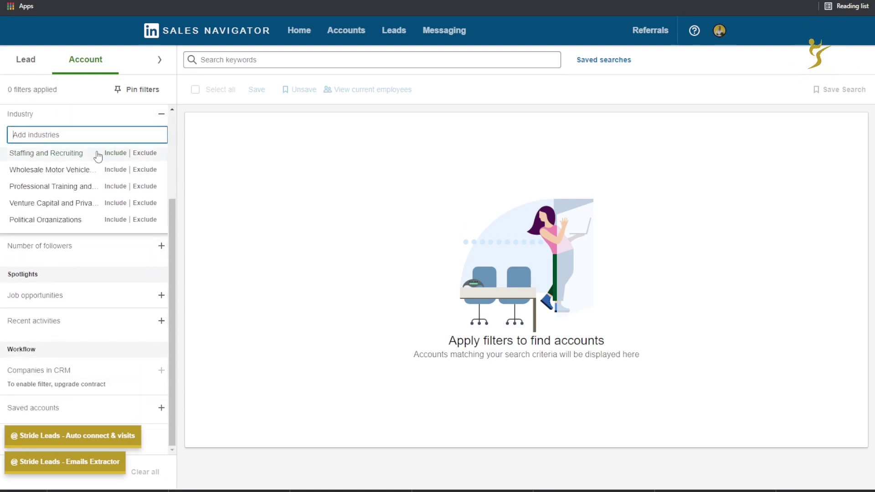
{"action": "scroll", "coordinate": [116, 156], "scroll_direction": "up", "scroll_amount": 10}
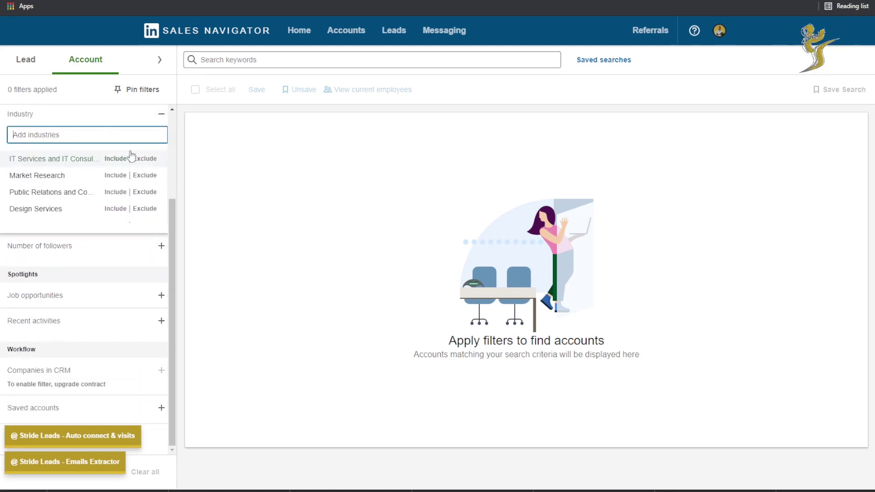
{"action": "scroll", "coordinate": [141, 142], "scroll_direction": "up", "scroll_amount": 2}
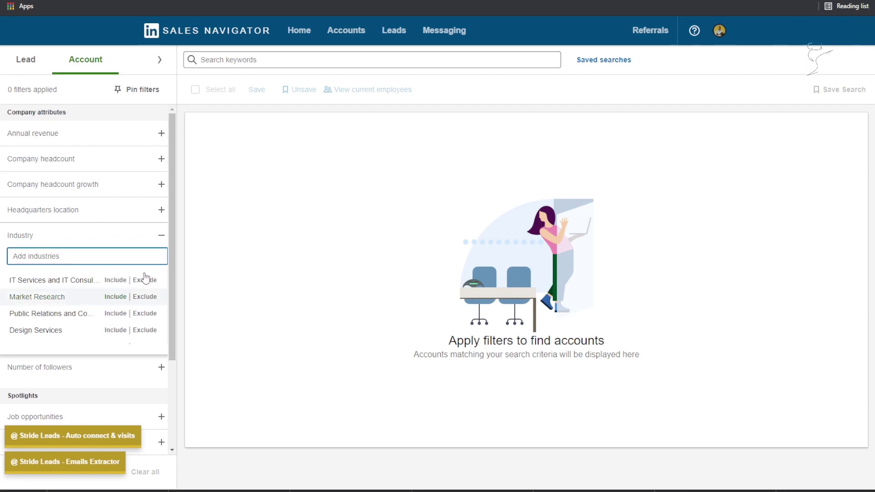
Try including IT Services and IT Consulting and excluding Market Research, switch IT Services to excluded, and clear the Industry filter.
{"action": "left_click", "coordinate": [107, 281]}
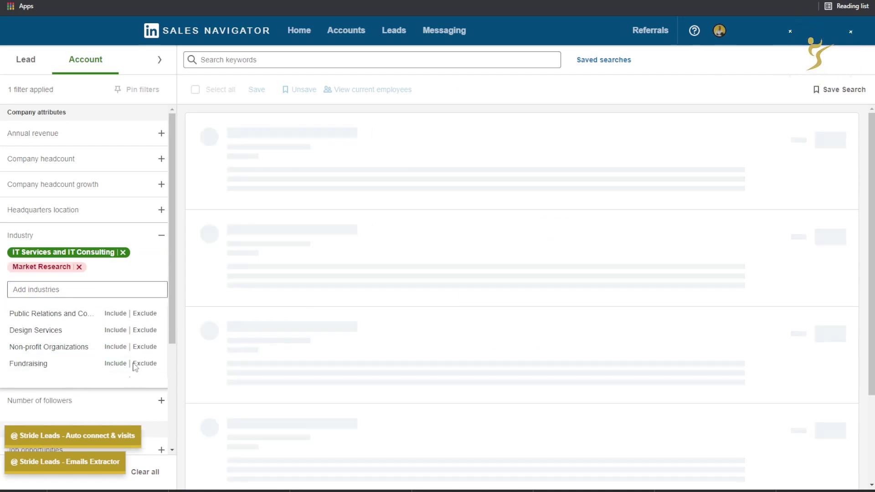
{"action": "left_click_drag", "start_coordinate": [36, 255], "coordinate": [85, 248]}
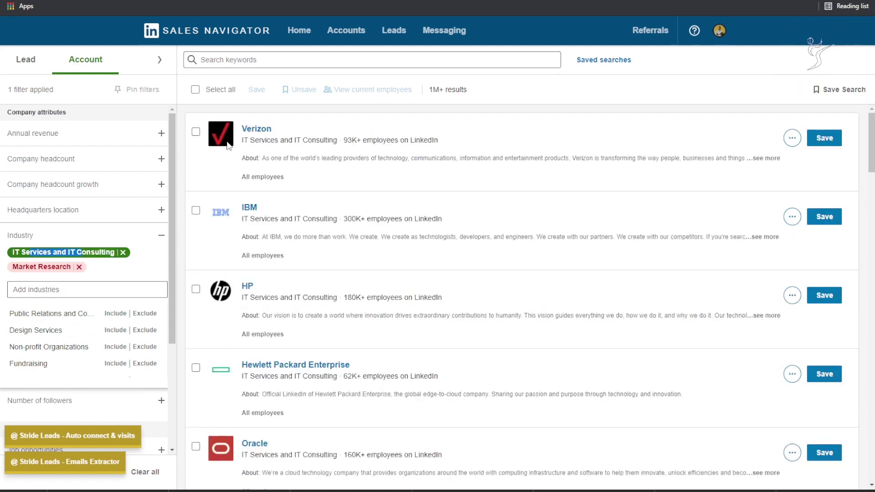
{"action": "left_click", "coordinate": [80, 268]}
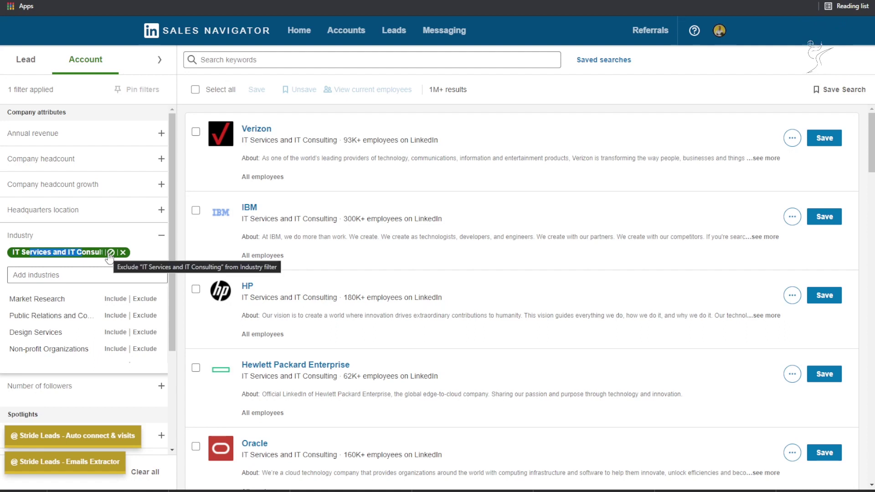
{"action": "left_click", "coordinate": [110, 253]}
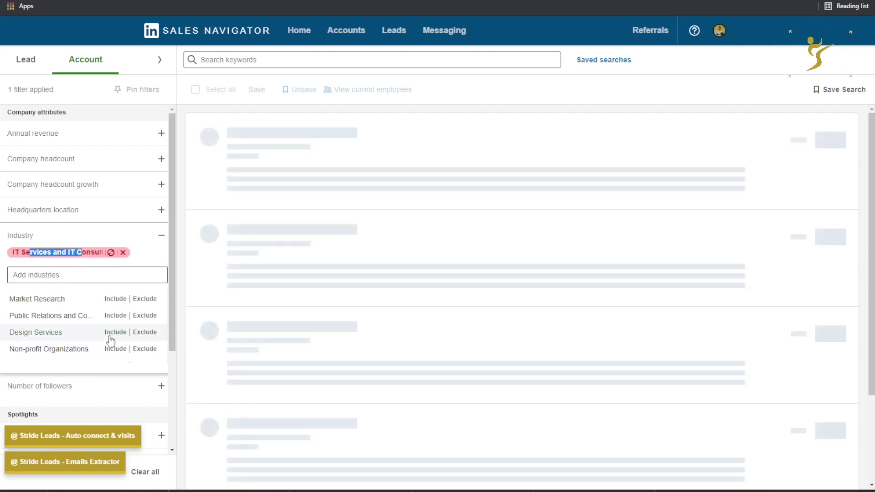
{"action": "left_click", "coordinate": [122, 253]}
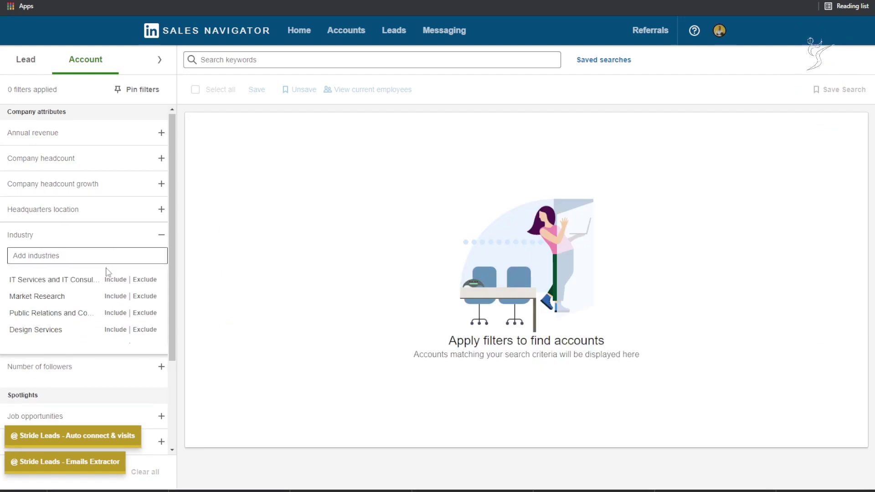
Examine the options of the Number of followers, Job opportunities, Recent activities, Companies in CRM and Saved accounts filters.
{"action": "scroll", "coordinate": [54, 271], "scroll_direction": "down", "scroll_amount": 3}
{"action": "left_click", "coordinate": [72, 304]}
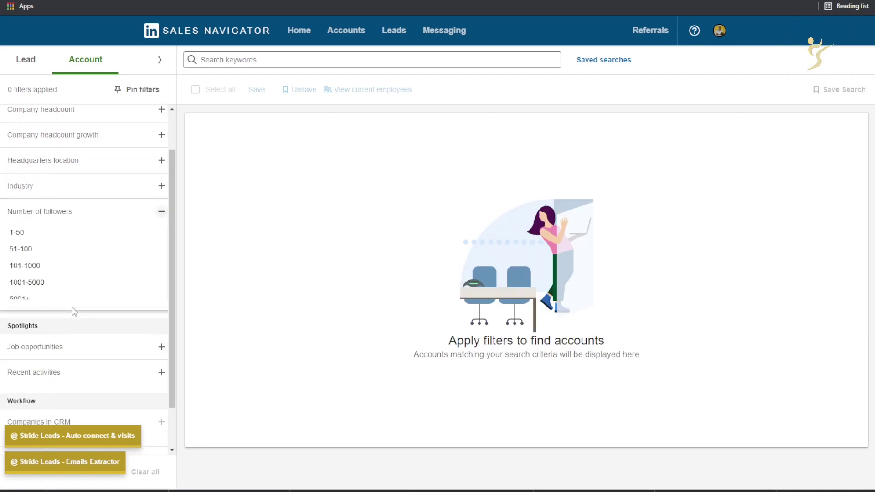
{"action": "scroll", "coordinate": [98, 267], "scroll_direction": "down", "scroll_amount": 3}
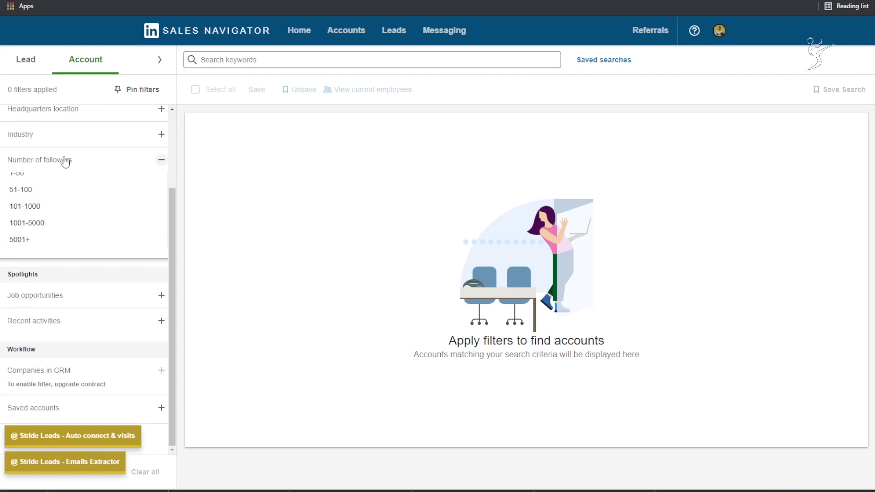
{"action": "left_click", "coordinate": [64, 299]}
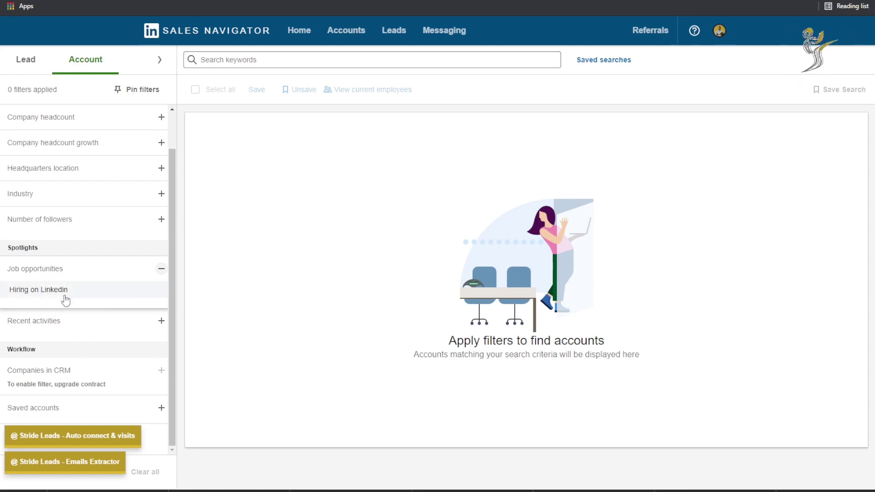
{"action": "left_click", "coordinate": [54, 321]}
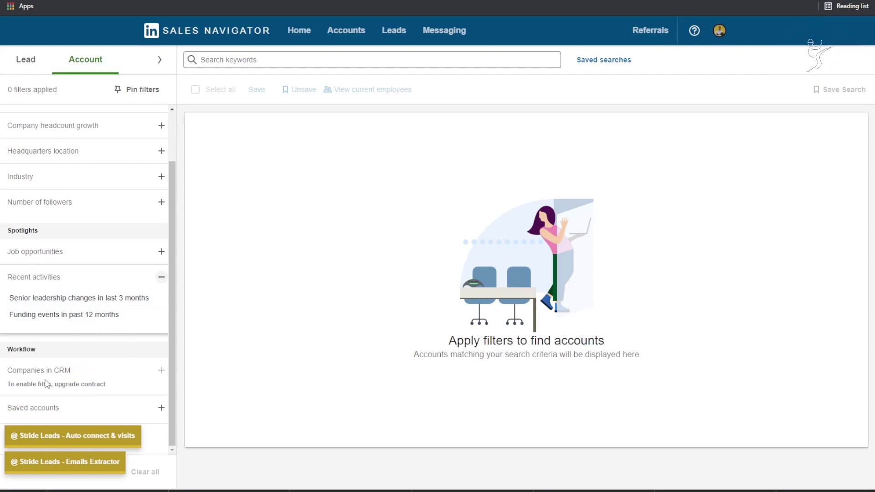
{"action": "left_click", "coordinate": [63, 377]}
{"action": "left_click", "coordinate": [148, 408]}
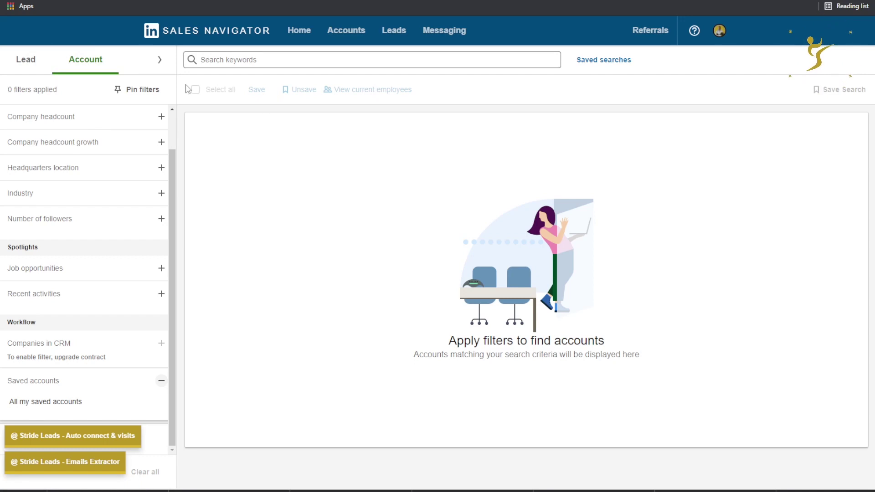
Filter the accounts by headquarters location, searching for "toro" and including Toronto, Ontario, Canada.
{"action": "scroll", "coordinate": [84, 172], "scroll_direction": "up", "scroll_amount": 1}
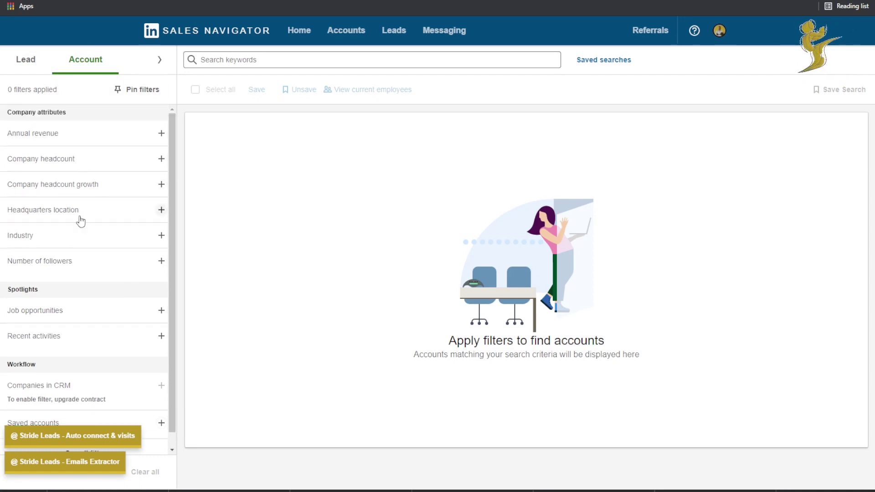
{"action": "left_click", "coordinate": [42, 212]}
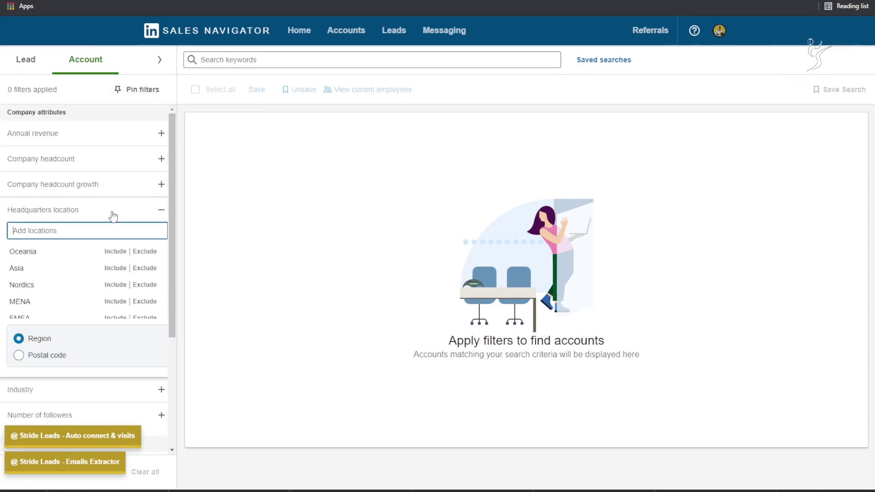
{"action": "type", "text": "toro"}
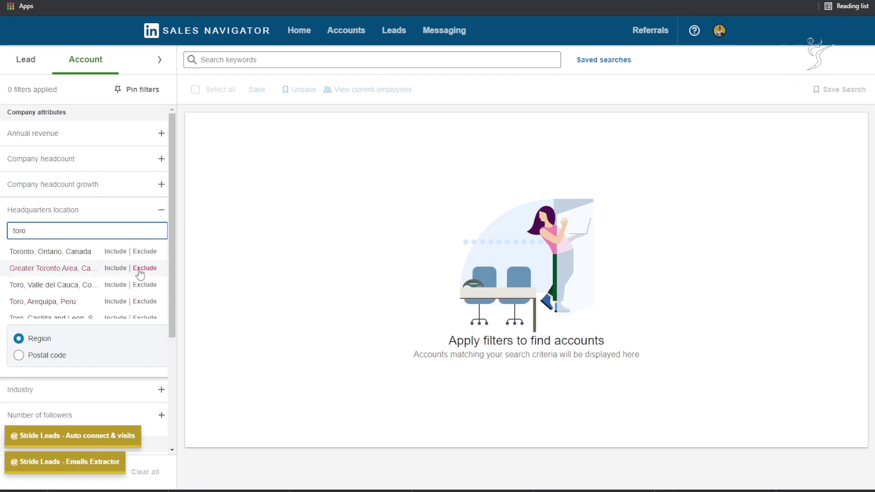
{"action": "left_click", "coordinate": [115, 252]}
Limit the accounts to company headcounts of 11-50 and 1-10.
{"action": "left_click", "coordinate": [137, 184]}
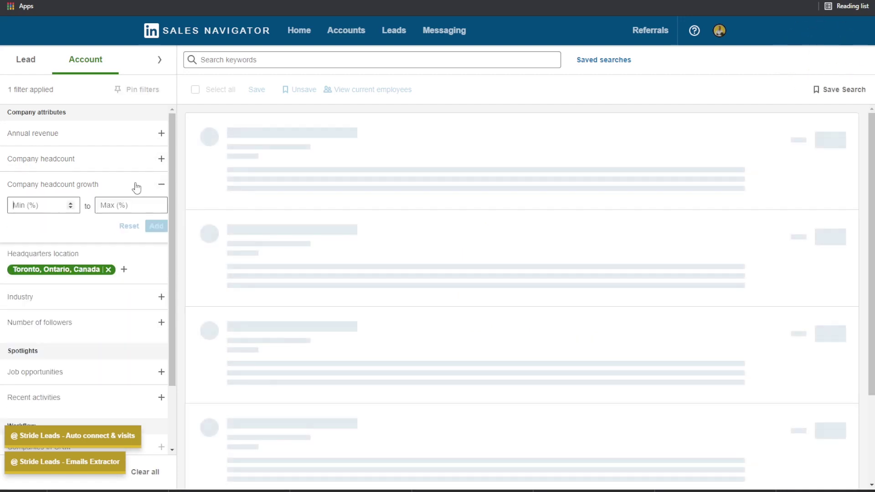
{"action": "left_click", "coordinate": [47, 166]}
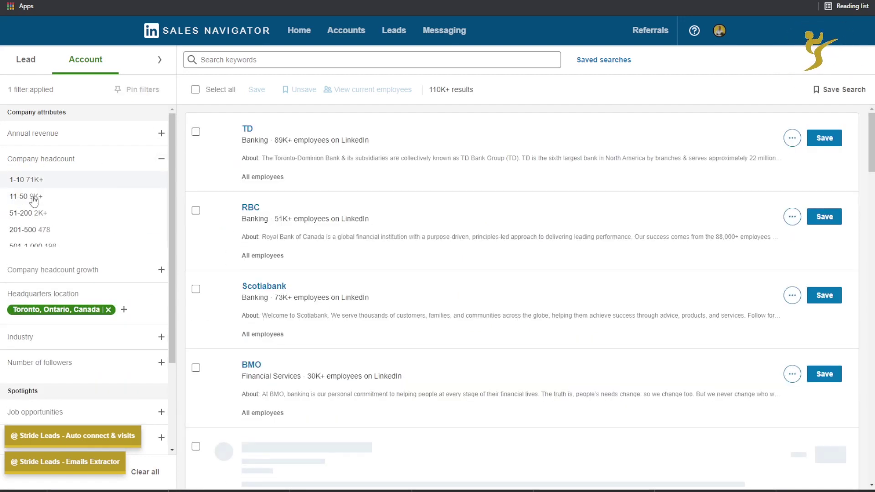
{"action": "left_click", "coordinate": [33, 197]}
{"action": "left_click", "coordinate": [17, 199]}
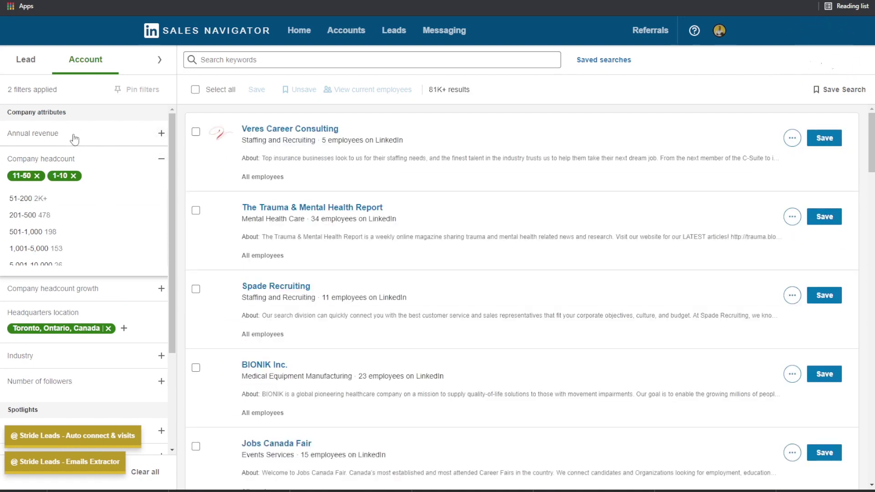
Add an annual revenue filter in USD from 2.5 to 10 million.
{"action": "left_click", "coordinate": [72, 136]}
{"action": "left_click", "coordinate": [55, 177]}
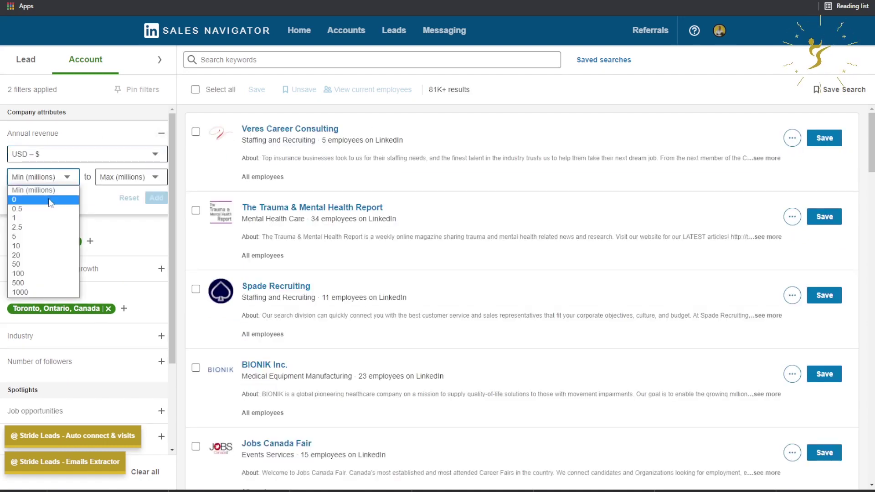
{"action": "left_click", "coordinate": [51, 206]}
{"action": "left_click", "coordinate": [116, 180]}
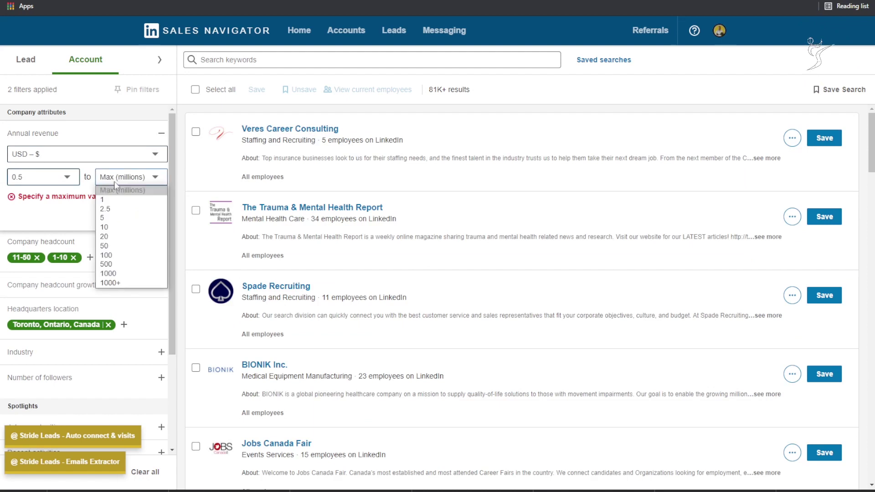
{"action": "left_click", "coordinate": [119, 229]}
{"action": "left_click", "coordinate": [40, 177]}
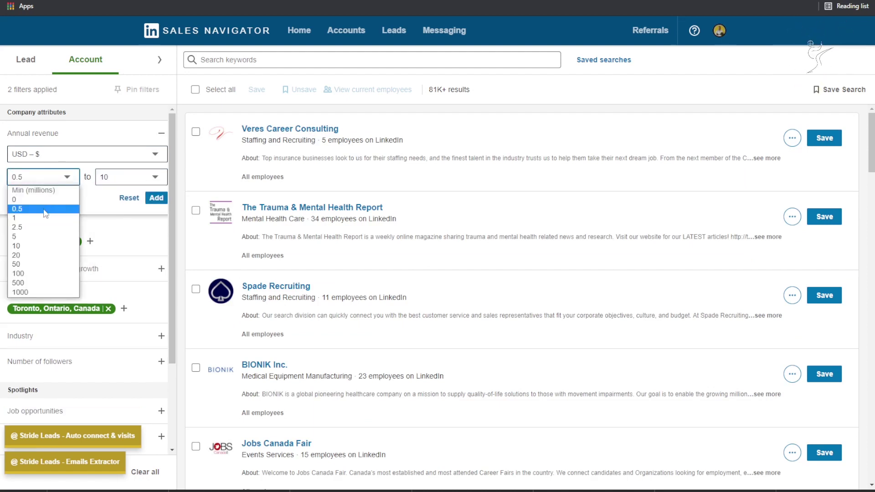
{"action": "left_click", "coordinate": [38, 227]}
{"action": "left_click", "coordinate": [155, 198]}
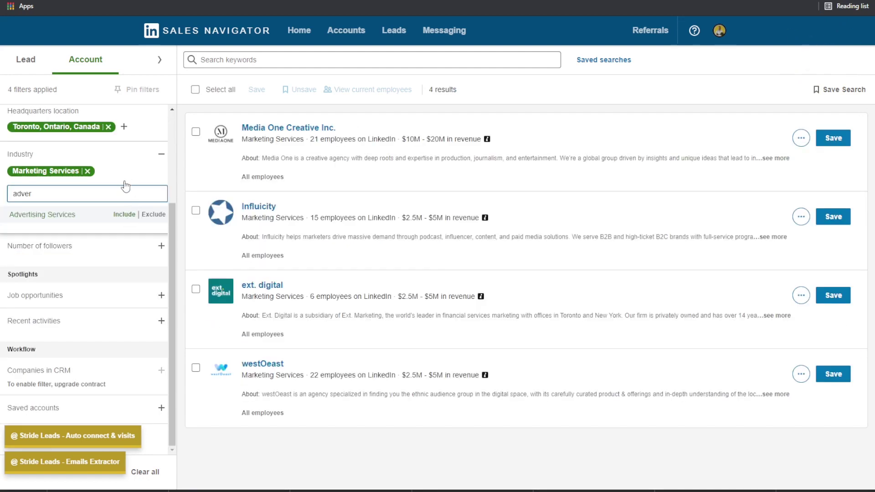
Include Marketing Services and Advertising Services in the Industry account filter.
{"action": "left_click", "coordinate": [124, 215]}
{"action": "scroll", "coordinate": [89, 160], "scroll_direction": "up", "scroll_amount": 1}
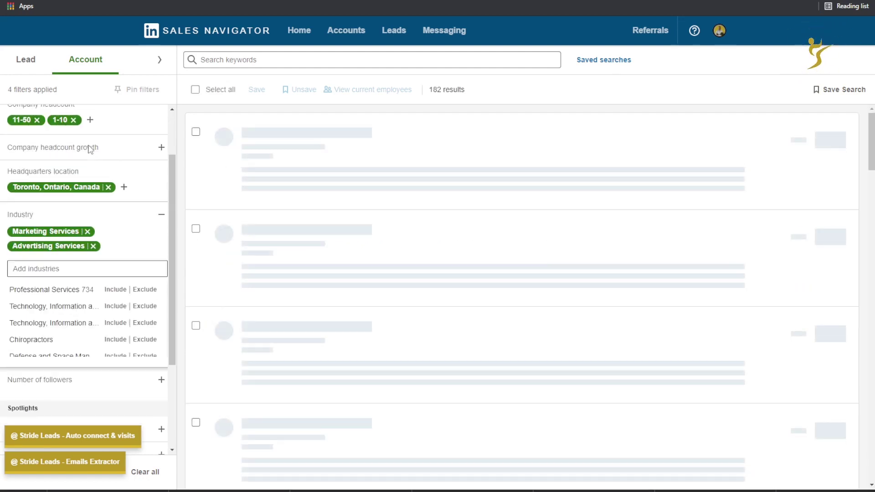
{"action": "scroll", "coordinate": [90, 149], "scroll_direction": "up", "scroll_amount": 1}
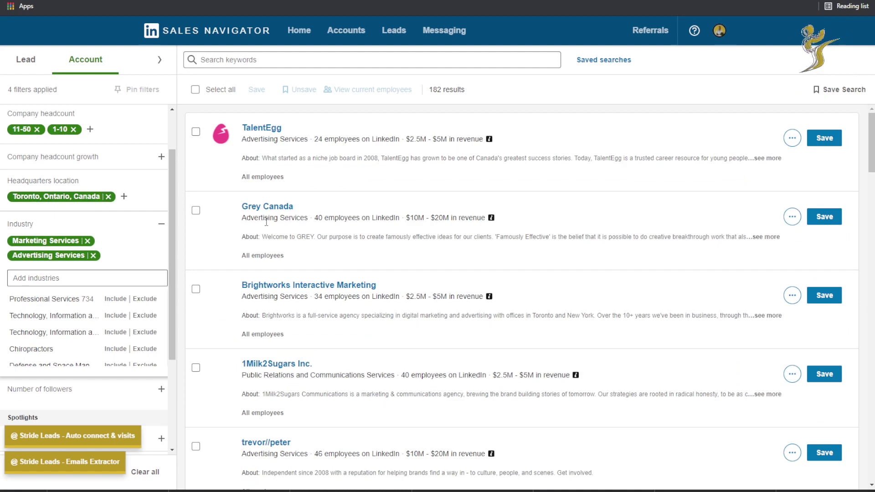
Look through the first page of matching accounts and check the number of results.
{"action": "scroll", "coordinate": [273, 226], "scroll_direction": "down", "scroll_amount": 5}
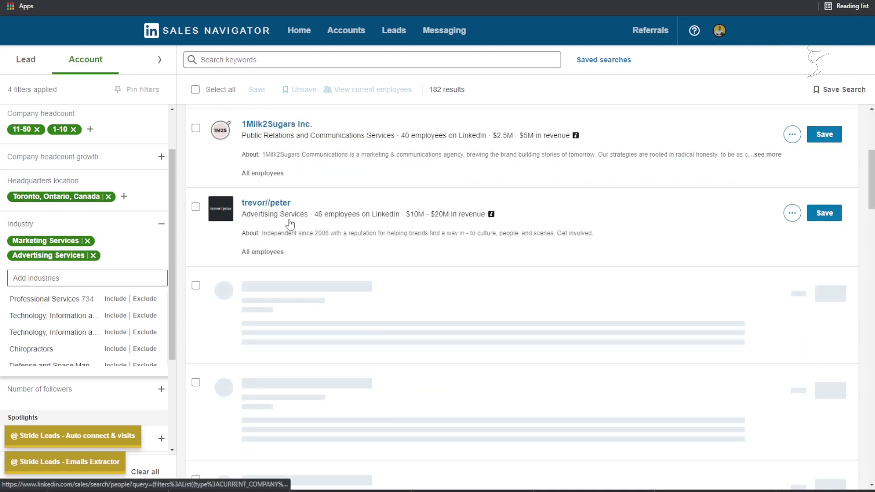
{"action": "scroll", "coordinate": [290, 224], "scroll_direction": "down", "scroll_amount": 15}
{"action": "scroll", "coordinate": [301, 214], "scroll_direction": "down", "scroll_amount": 10}
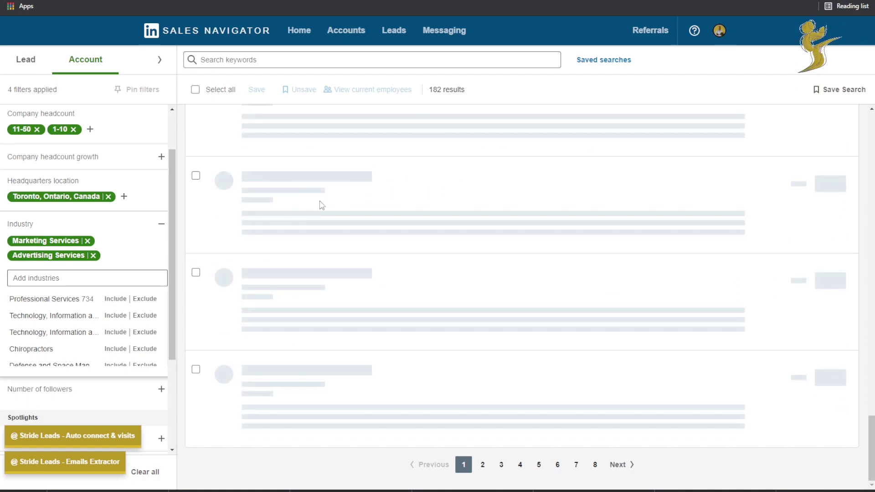
{"action": "left_click_drag", "start_coordinate": [467, 90], "coordinate": [453, 90]}
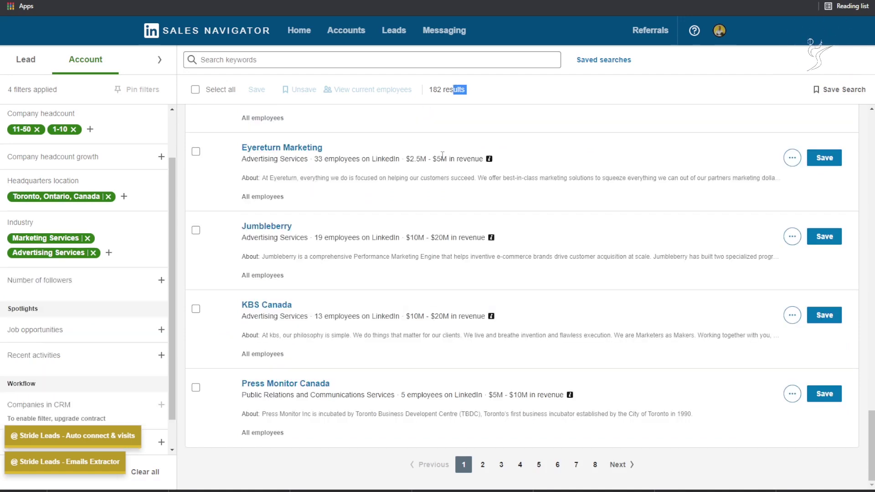
{"action": "scroll", "coordinate": [451, 187], "scroll_direction": "up", "scroll_amount": 20}
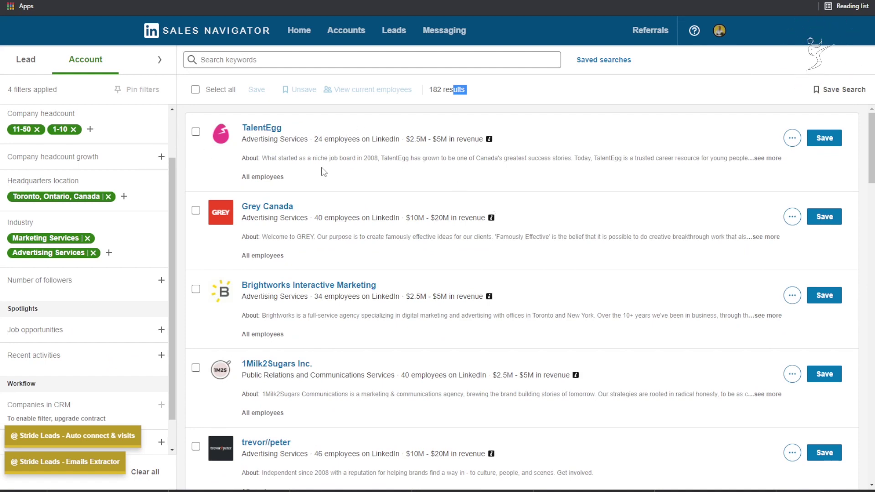
Change the annual revenue filter's range to 0.5 to 10 million USD.
{"action": "scroll", "coordinate": [93, 169], "scroll_direction": "up", "scroll_amount": 1}
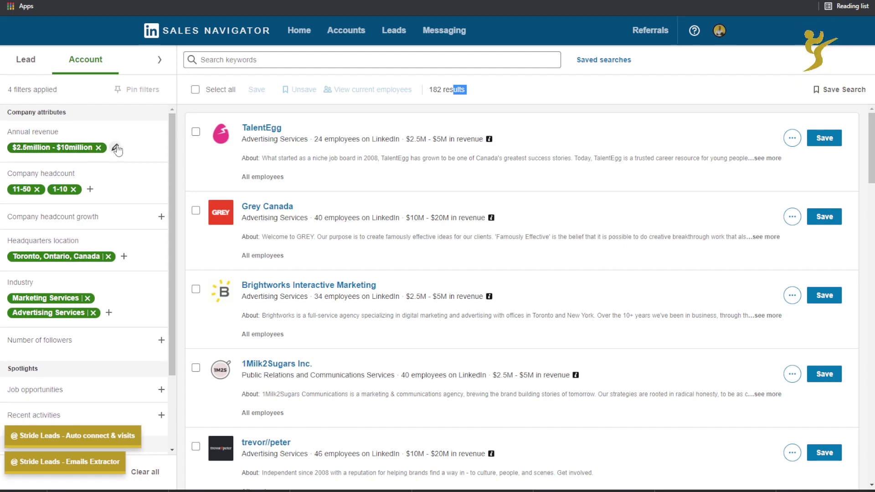
{"action": "left_click", "coordinate": [115, 147]}
{"action": "left_click", "coordinate": [52, 185]}
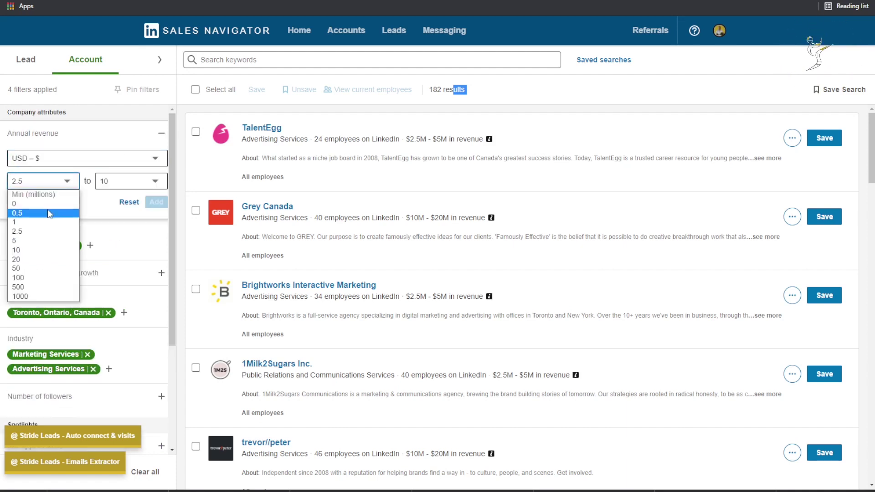
{"action": "left_click", "coordinate": [48, 209]}
{"action": "left_click", "coordinate": [157, 203]}
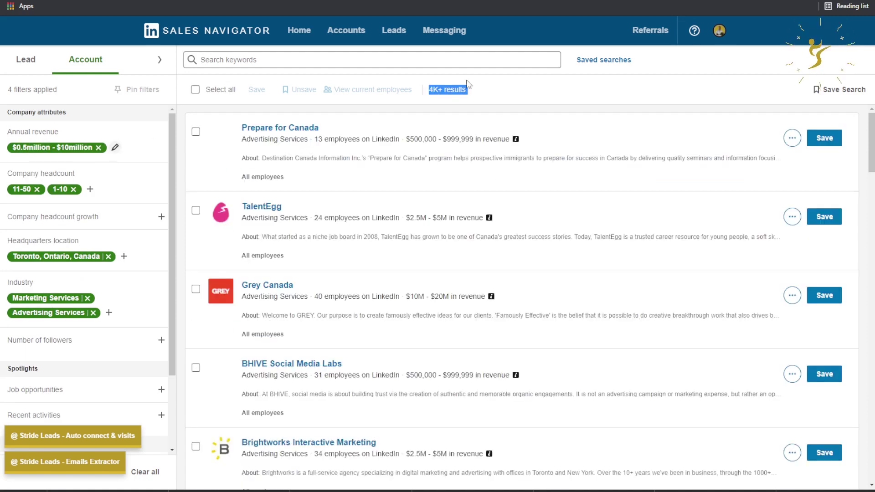
Set the annual revenue filter's minimum to 1 million, keeping the 10 million maximum.
{"action": "left_click", "coordinate": [115, 147]}
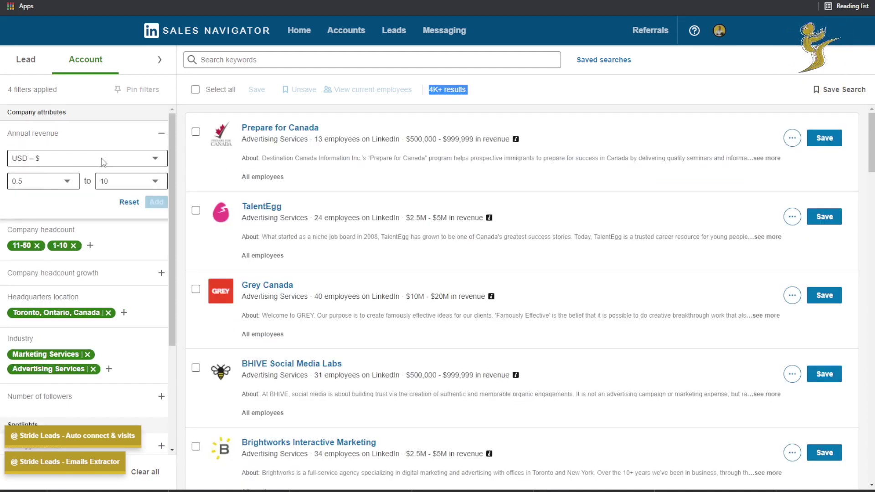
{"action": "left_click", "coordinate": [73, 182]}
{"action": "left_click", "coordinate": [27, 221]}
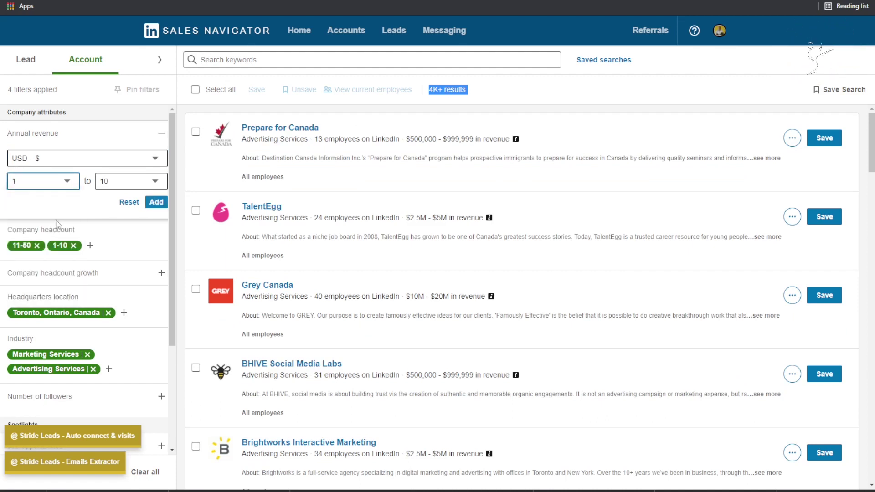
{"action": "left_click", "coordinate": [155, 202]}
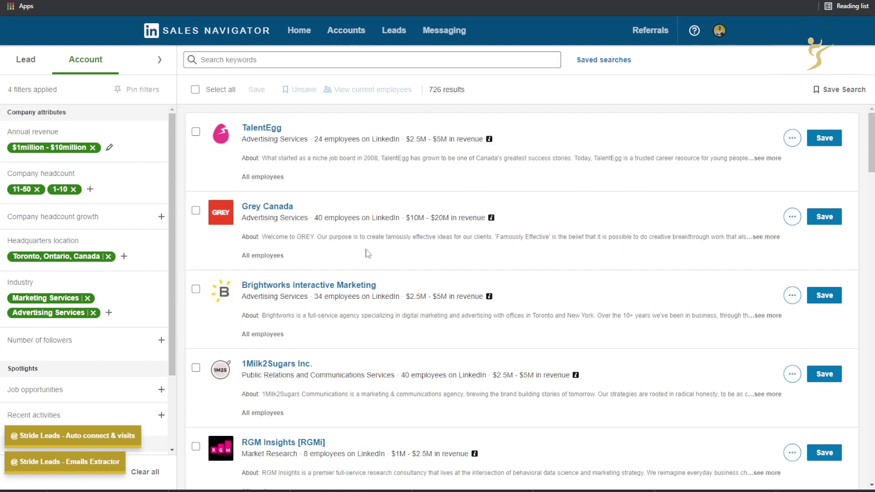
Browse the matching accounts and check the Job opportunities filter alongside the filters already applied.
{"action": "scroll", "coordinate": [388, 254], "scroll_direction": "down", "scroll_amount": 5}
{"action": "scroll", "coordinate": [282, 209], "scroll_direction": "up", "scroll_amount": 2}
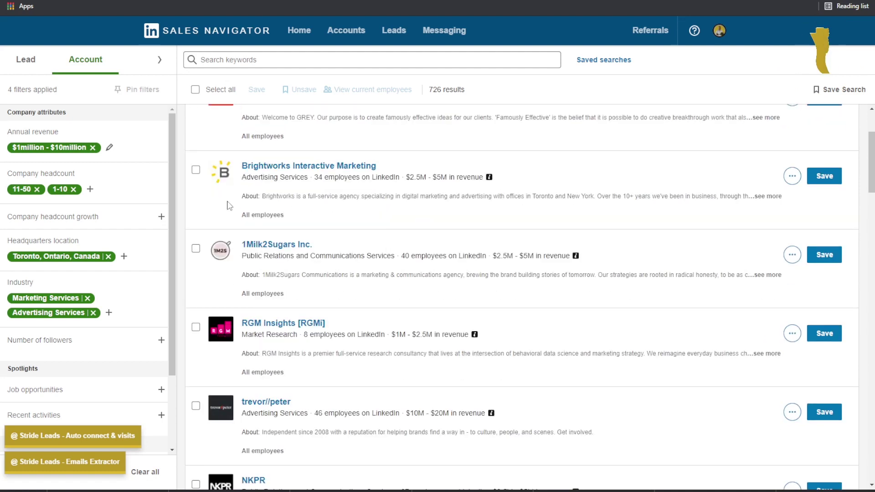
{"action": "scroll", "coordinate": [283, 209], "scroll_direction": "up", "scroll_amount": 1}
{"action": "scroll", "coordinate": [156, 248], "scroll_direction": "down", "scroll_amount": 2}
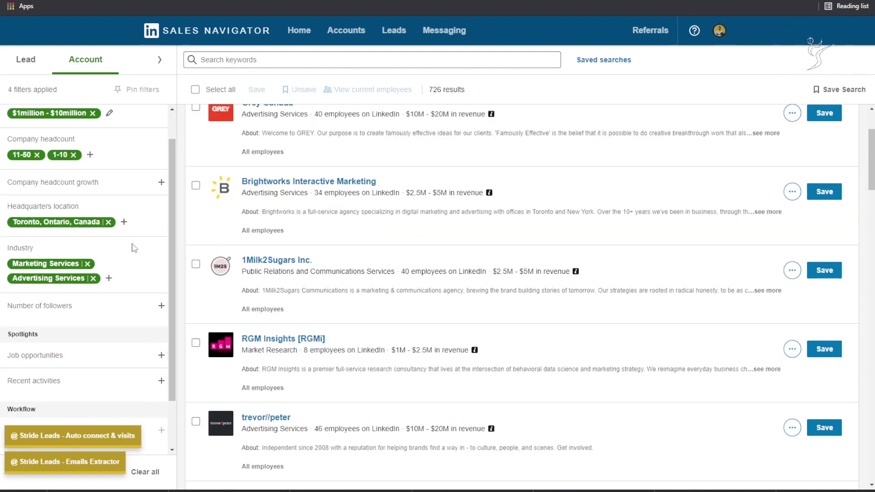
{"action": "left_click", "coordinate": [71, 305]}
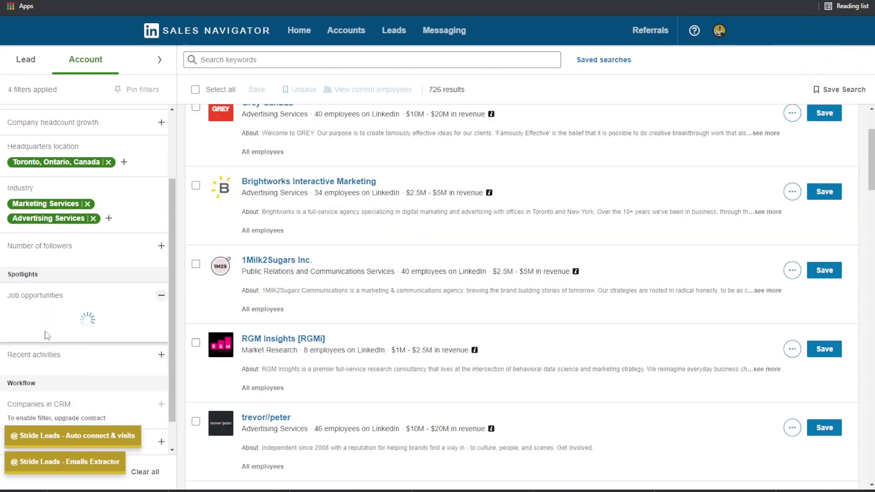
{"action": "scroll", "coordinate": [137, 360], "scroll_direction": "down", "scroll_amount": 1}
{"action": "scroll", "coordinate": [323, 310], "scroll_direction": "up", "scroll_amount": 2}
Check the extra actions offered for TalentEgg, and try selecting and deselecting all accounts on the page.
{"action": "left_click", "coordinate": [796, 139]}
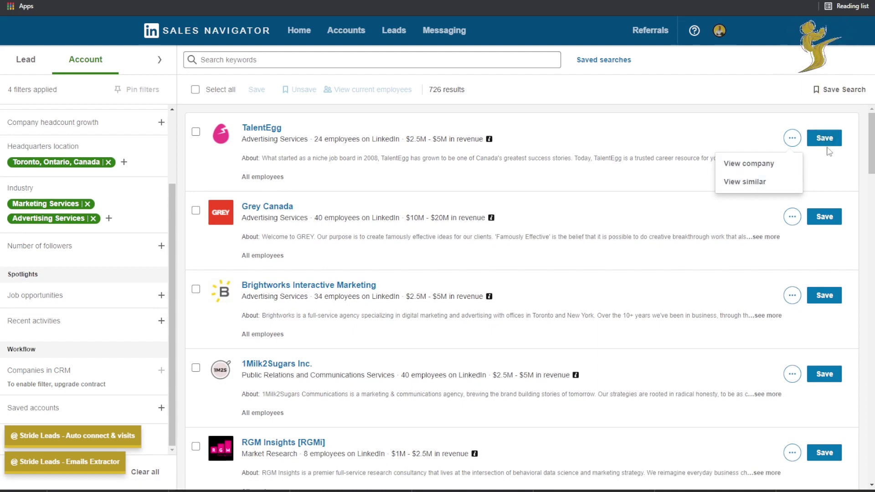
{"action": "left_click", "coordinate": [196, 89]}
{"action": "left_click", "coordinate": [195, 89]}
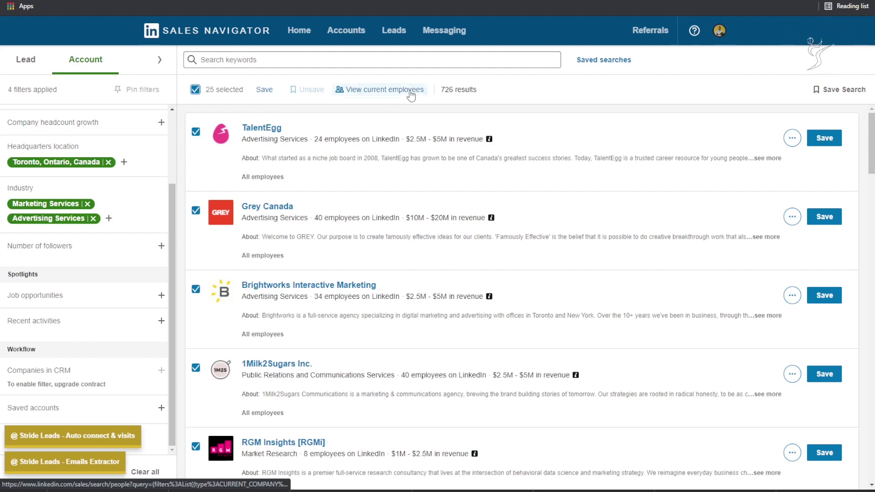
{"action": "left_click", "coordinate": [196, 89]}
Select only TalentEgg and view its current employees in the lead search, checking the Current Company filter.
{"action": "left_click", "coordinate": [196, 133]}
{"action": "left_click", "coordinate": [351, 90]}
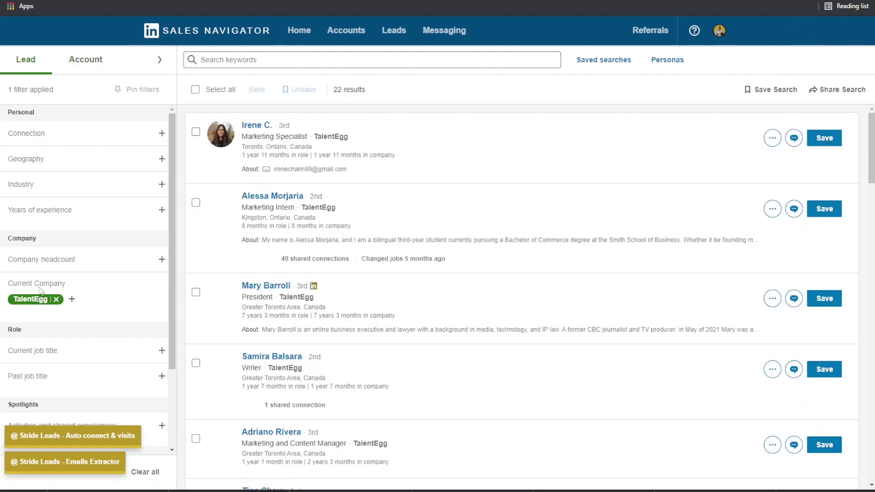
{"action": "left_click_drag", "start_coordinate": [39, 283], "coordinate": [69, 283]}
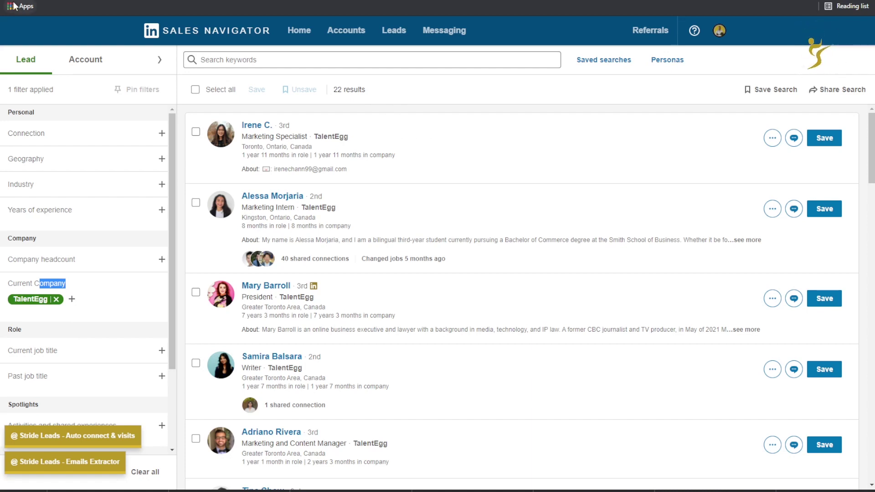
Return to the account search, select all accounts on the first page, and view their current employees as leads.
{"action": "key", "text": "alt+Left"}
{"action": "left_click", "coordinate": [214, 89]}
{"action": "scroll", "coordinate": [413, 146], "scroll_direction": "down", "scroll_amount": 20}
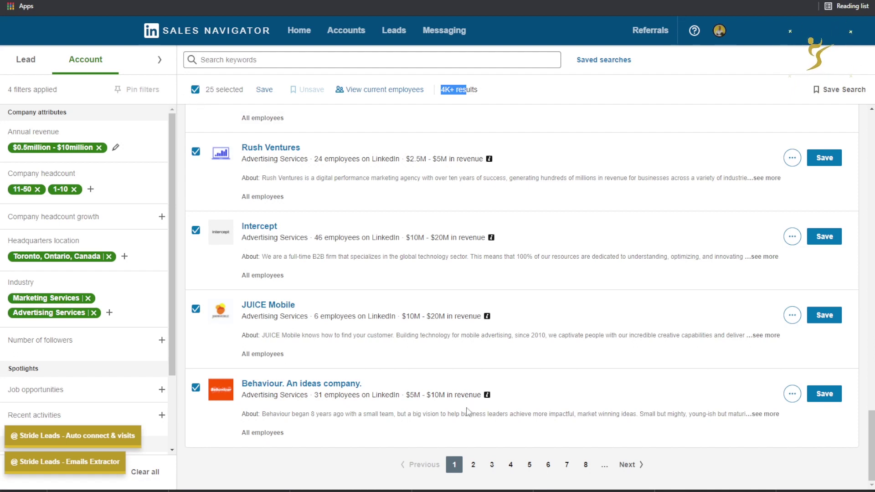
{"action": "scroll", "coordinate": [413, 302], "scroll_direction": "up", "scroll_amount": 20}
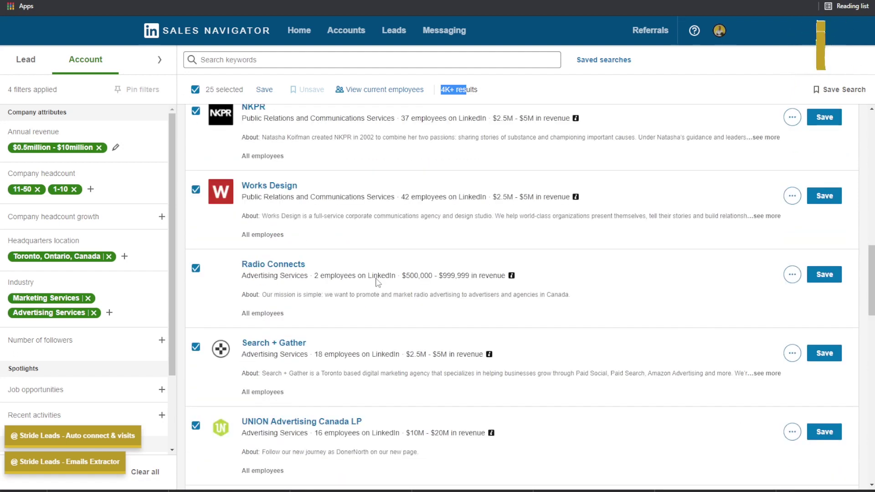
{"action": "left_click", "coordinate": [381, 92]}
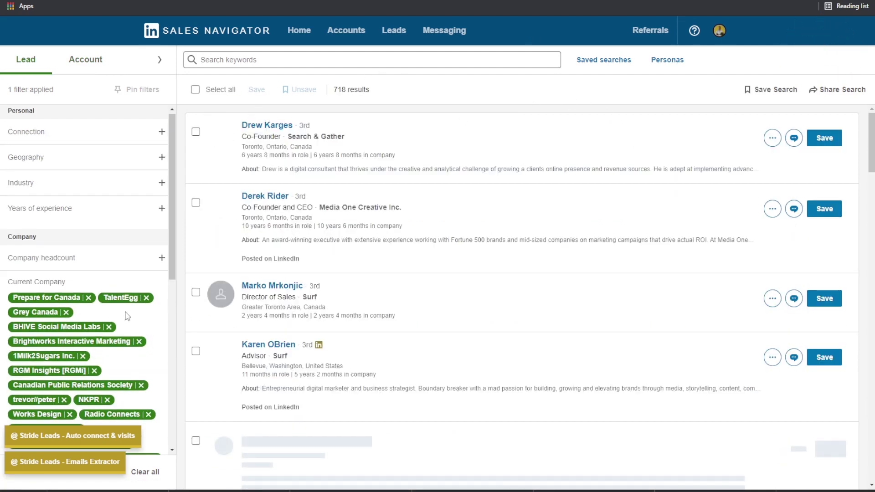
Examine the companies carried over into the Current Company filter and the other lead filters around it.
{"action": "scroll", "coordinate": [83, 328], "scroll_direction": "down", "scroll_amount": 2}
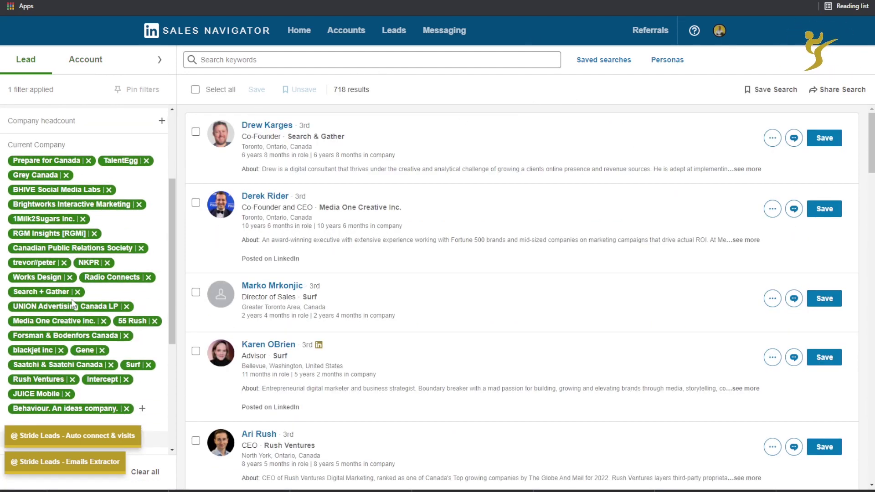
{"action": "scroll", "coordinate": [72, 304], "scroll_direction": "down", "scroll_amount": 2}
{"action": "scroll", "coordinate": [72, 303], "scroll_direction": "up", "scroll_amount": 3}
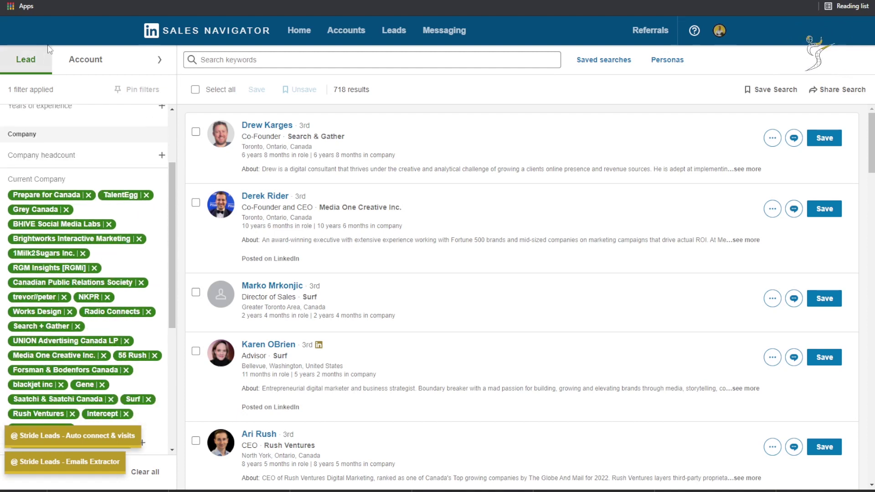
{"action": "scroll", "coordinate": [65, 234], "scroll_direction": "up", "scroll_amount": 2}
{"action": "scroll", "coordinate": [29, 132], "scroll_direction": "down", "scroll_amount": 3}
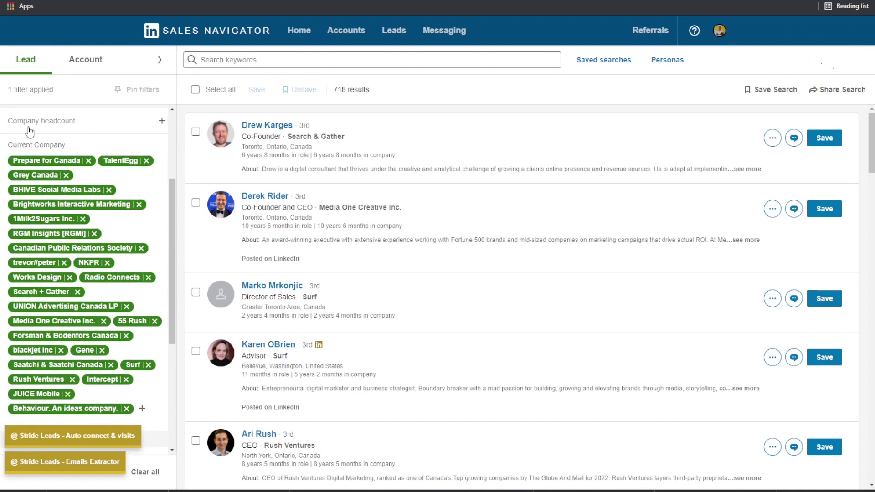
Look through the leads found for the companies in the Current Company filter, down to the page controls.
{"action": "left_click_drag", "start_coordinate": [27, 145], "coordinate": [295, 151]}
{"action": "scroll", "coordinate": [330, 159], "scroll_direction": "down", "scroll_amount": 4}
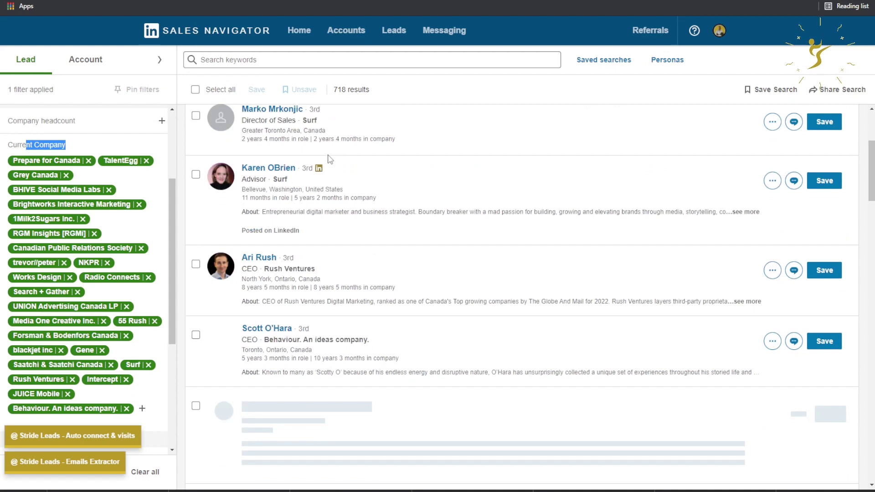
{"action": "scroll", "coordinate": [330, 159], "scroll_direction": "down", "scroll_amount": 10}
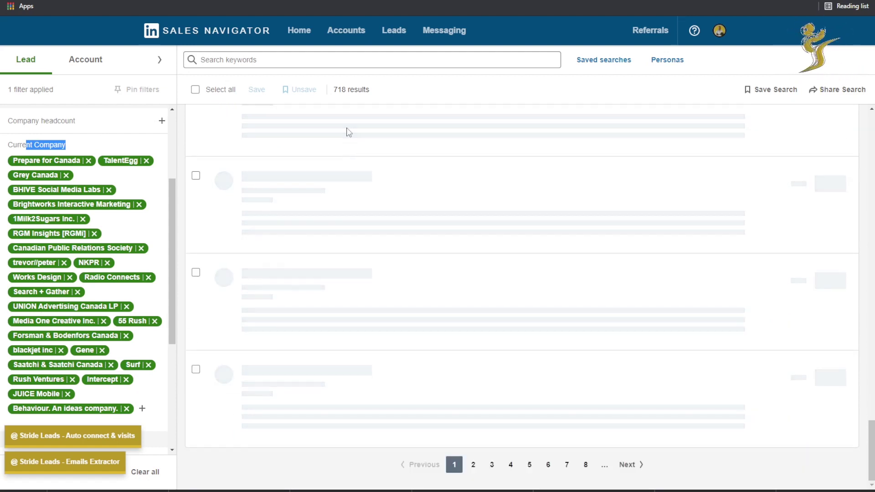
{"action": "left_click", "coordinate": [343, 90]}
{"action": "scroll", "coordinate": [315, 236], "scroll_direction": "down", "scroll_amount": 2}
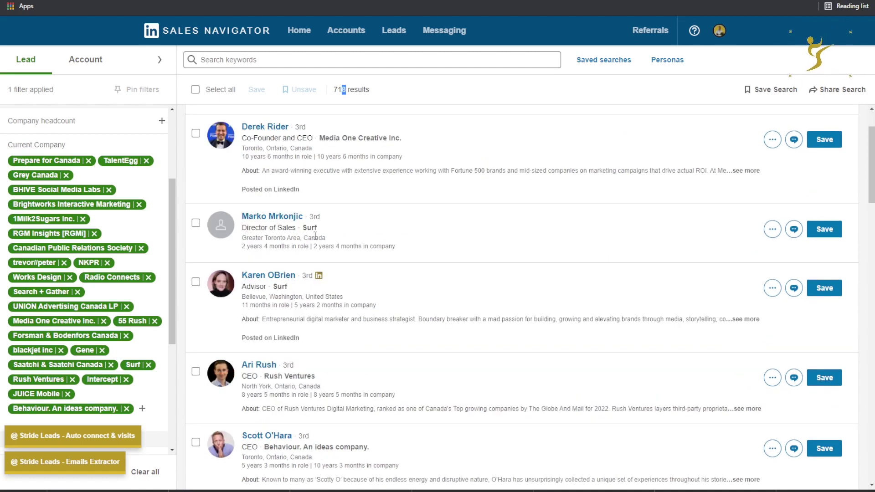
{"action": "scroll", "coordinate": [263, 136], "scroll_direction": "down", "scroll_amount": 2}
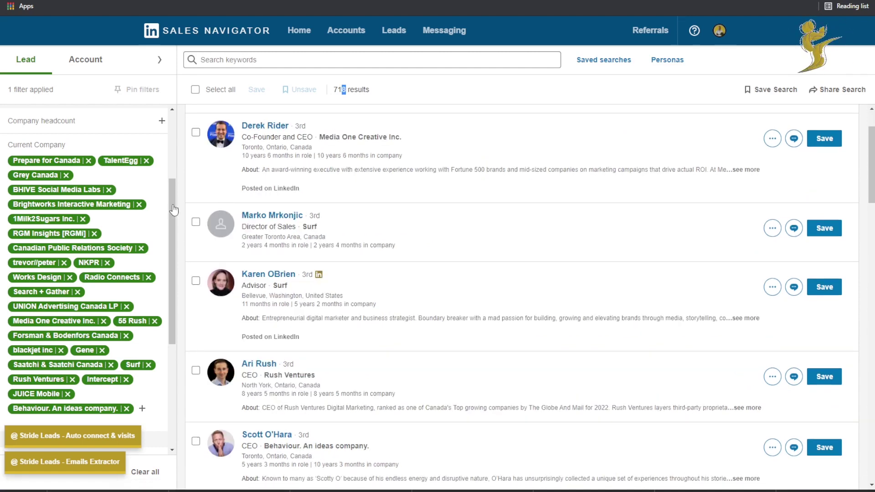
Add Founder and Owner as current job titles in the lead filters.
{"action": "scroll", "coordinate": [105, 248], "scroll_direction": "up", "scroll_amount": 3}
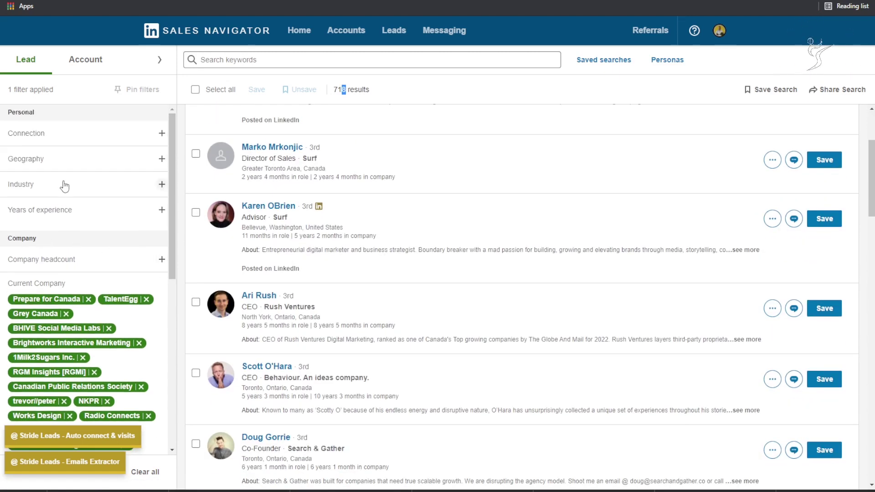
{"action": "scroll", "coordinate": [57, 246], "scroll_direction": "down", "scroll_amount": 7}
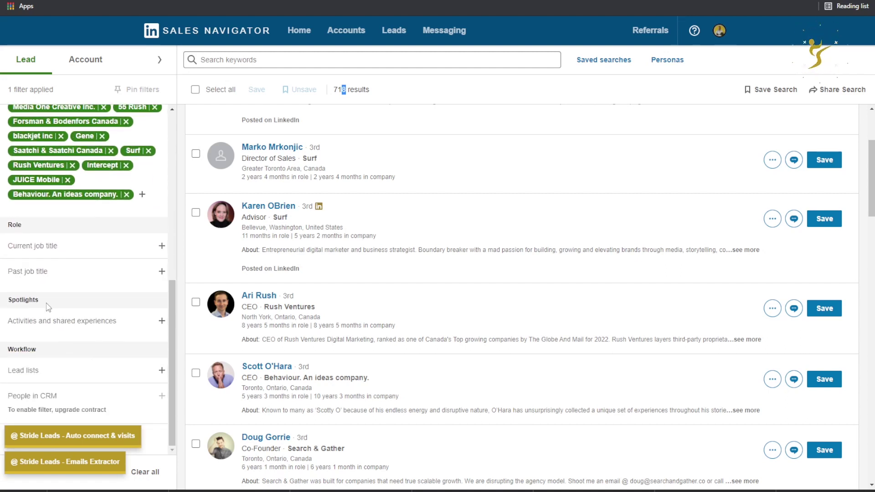
{"action": "left_click", "coordinate": [59, 246]}
{"action": "type", "text": "founder"}
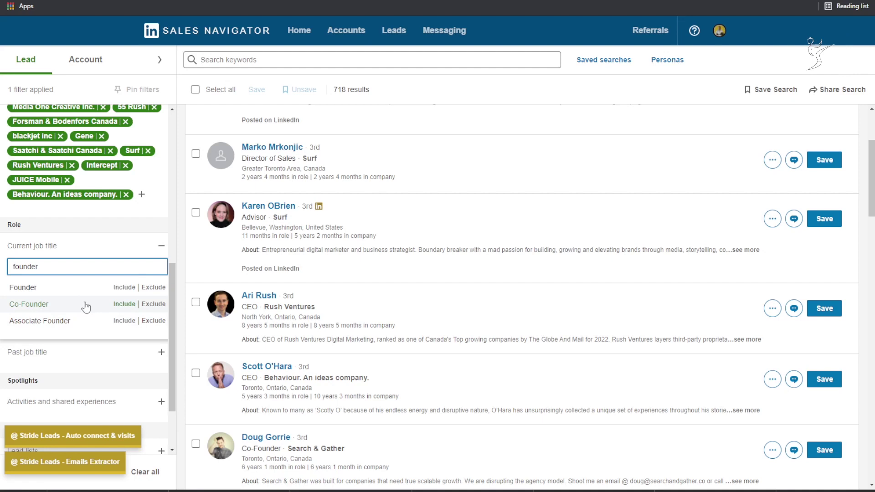
{"action": "left_click", "coordinate": [114, 288]}
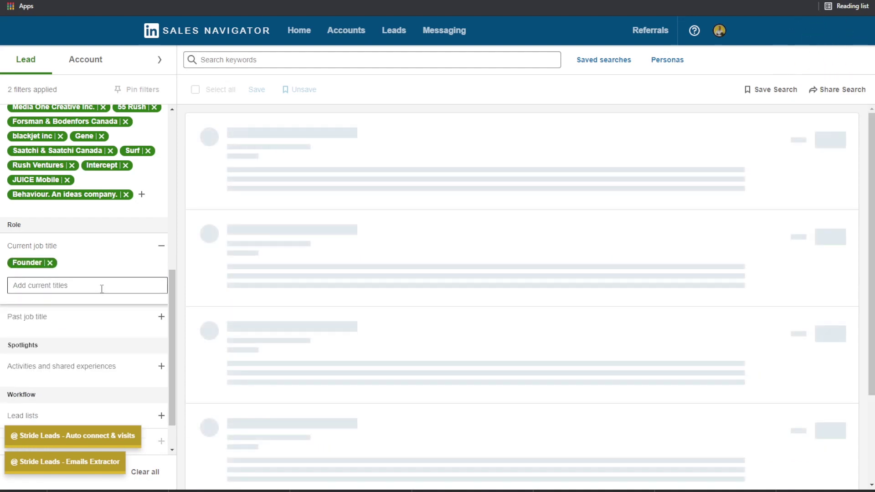
{"action": "type", "text": "co"}
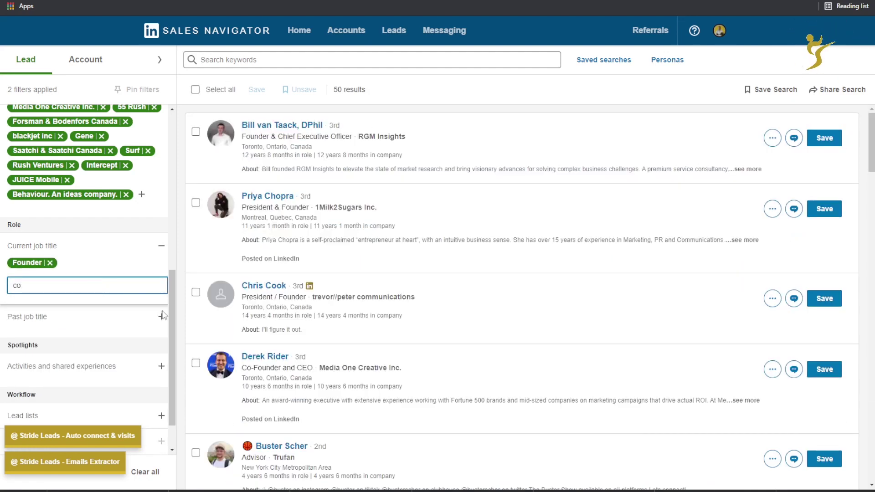
{"action": "left_click", "coordinate": [115, 306]}
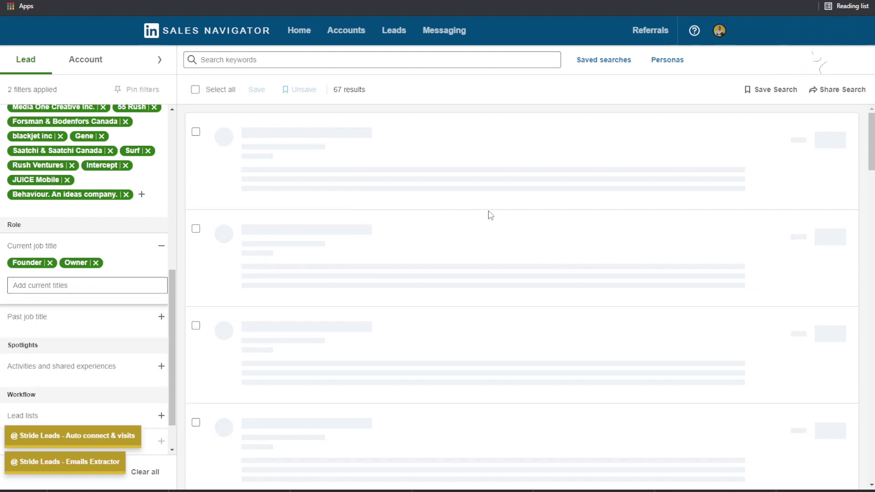
Examine the roles, companies and locations of the leads matching the Founder and Owner job titles.
{"action": "scroll", "coordinate": [280, 262], "scroll_direction": "down", "scroll_amount": 4}
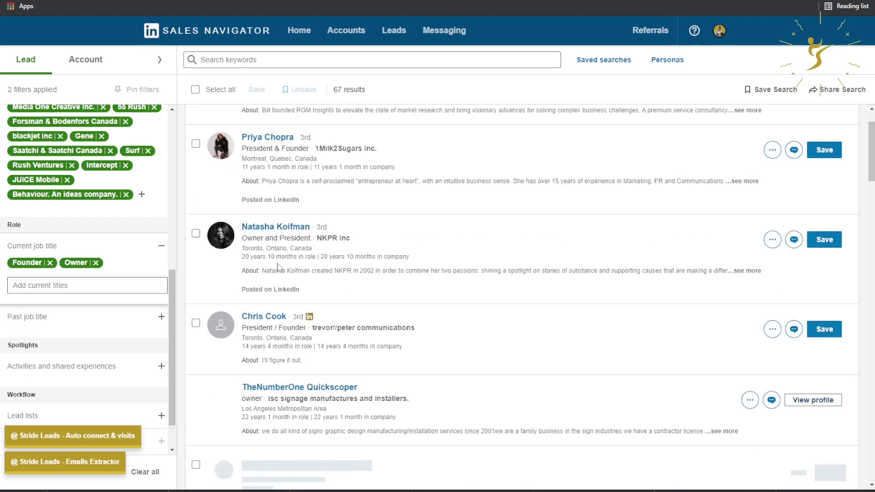
{"action": "scroll", "coordinate": [281, 261], "scroll_direction": "down", "scroll_amount": 1}
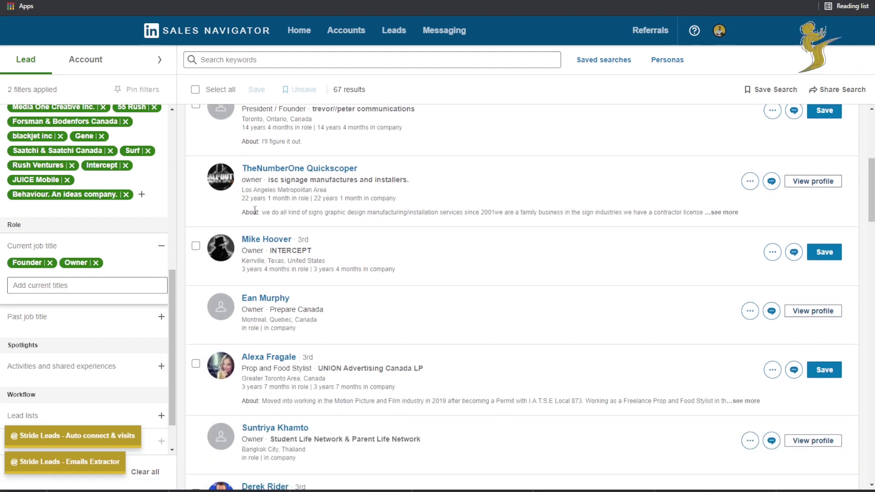
{"action": "scroll", "coordinate": [255, 210], "scroll_direction": "down", "scroll_amount": 1}
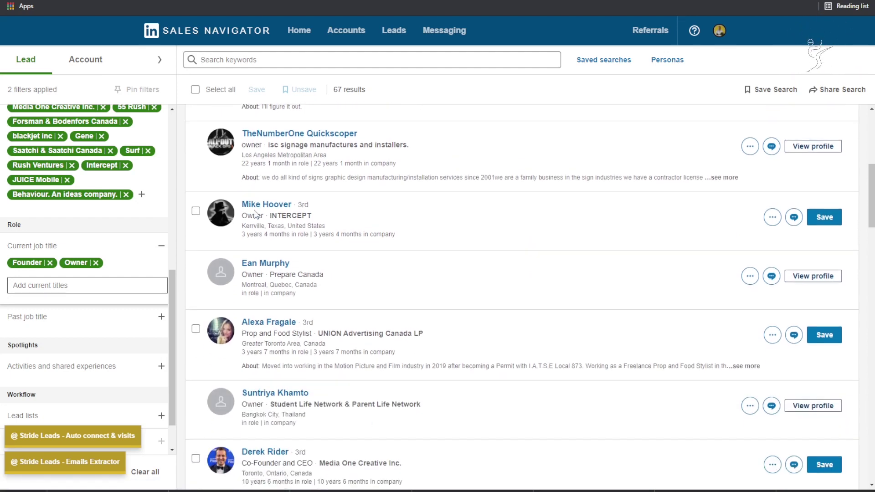
{"action": "scroll", "coordinate": [255, 212], "scroll_direction": "down", "scroll_amount": 2}
{"action": "scroll", "coordinate": [254, 212], "scroll_direction": "down", "scroll_amount": 4}
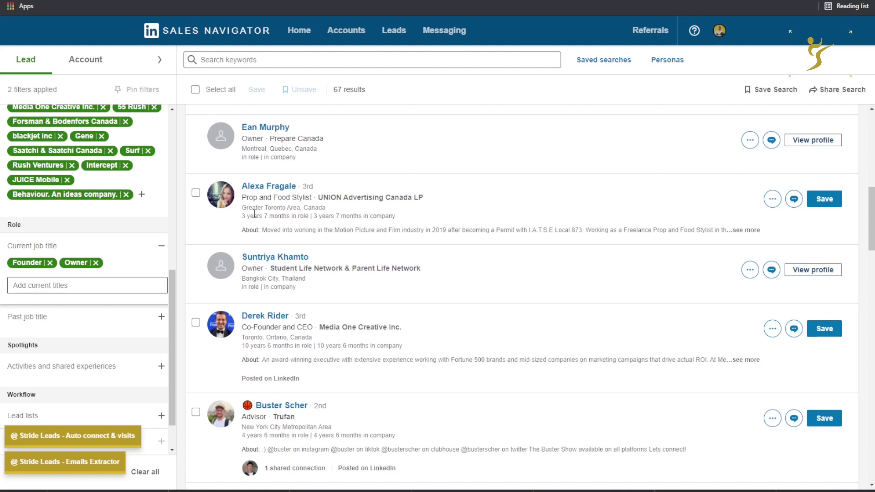
{"action": "scroll", "coordinate": [254, 213], "scroll_direction": "down", "scroll_amount": 5}
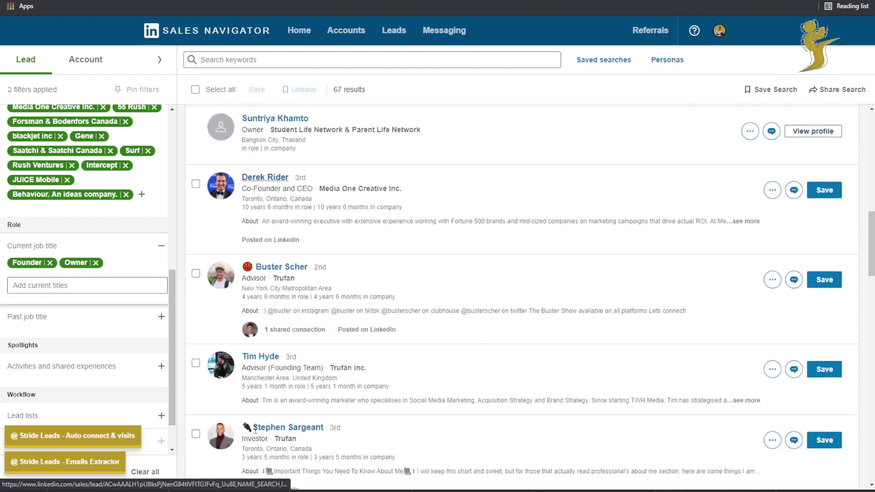
{"action": "scroll", "coordinate": [272, 305], "scroll_direction": "down", "scroll_amount": 1}
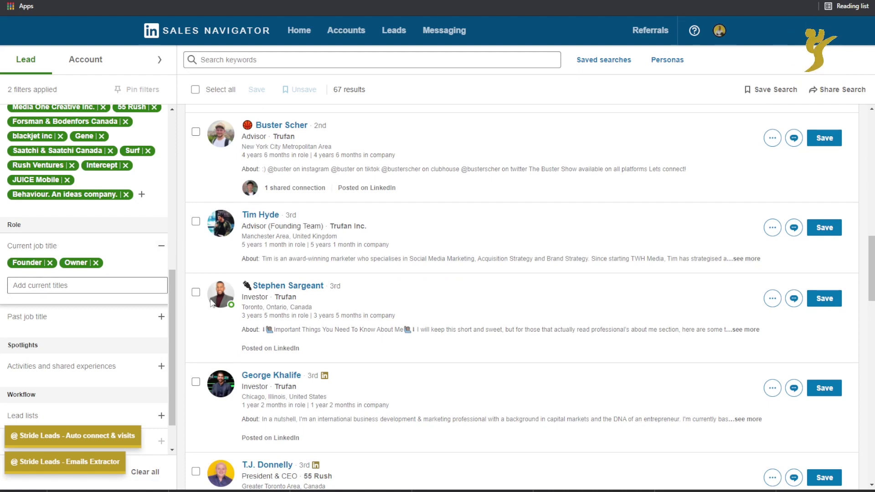
{"action": "scroll", "coordinate": [249, 314], "scroll_direction": "down", "scroll_amount": 3}
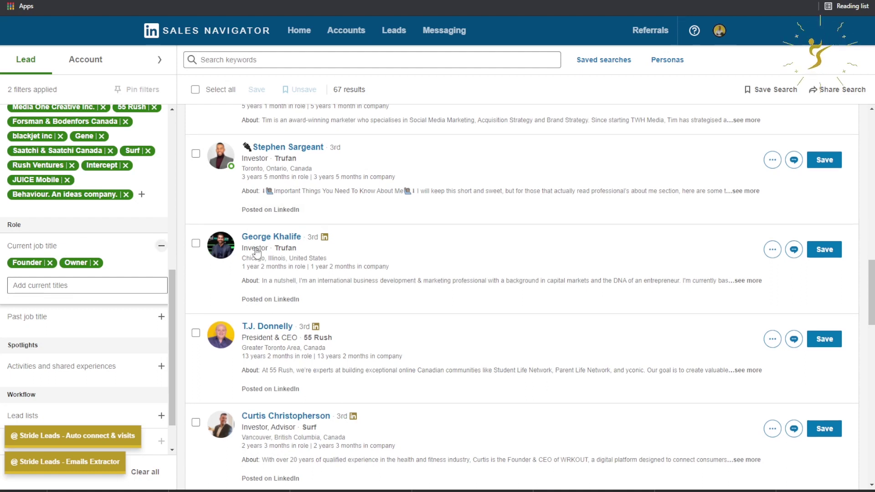
Check the recent and saved searches offered by the keyword search, leaving the keywords empty.
{"action": "scroll", "coordinate": [248, 246], "scroll_direction": "down", "scroll_amount": 10}
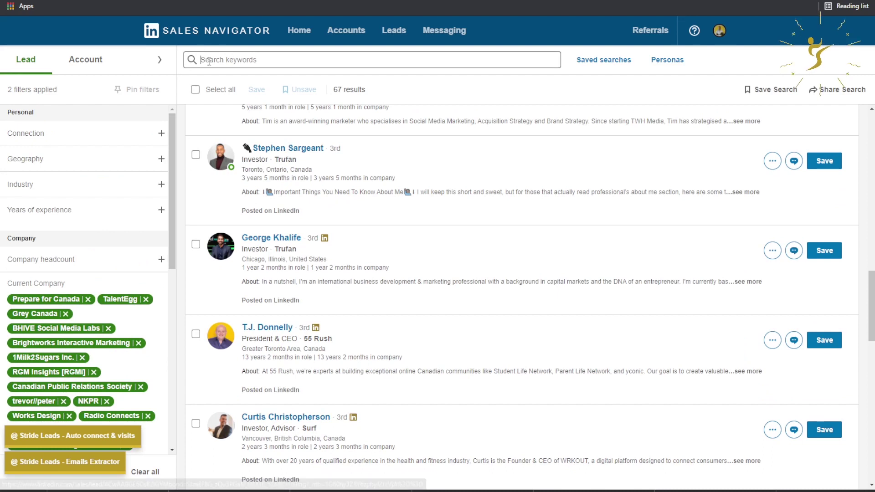
{"action": "left_click", "coordinate": [206, 61]}
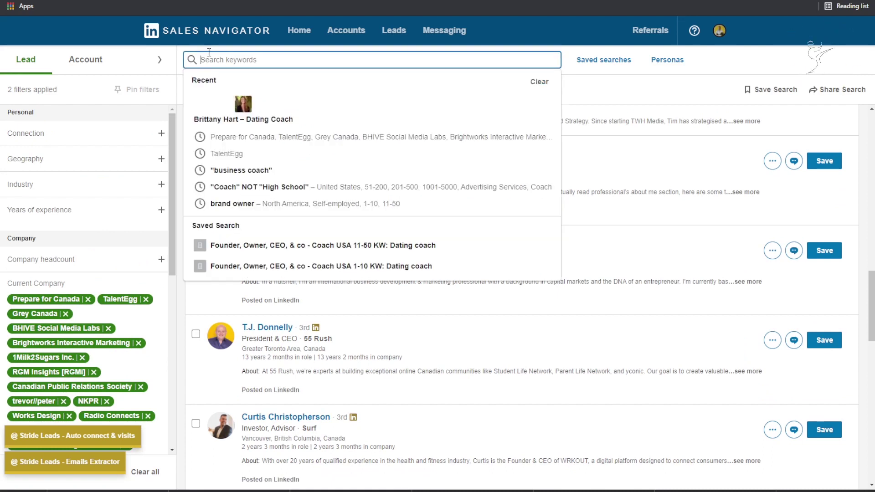
{"action": "left_click", "coordinate": [603, 104]}
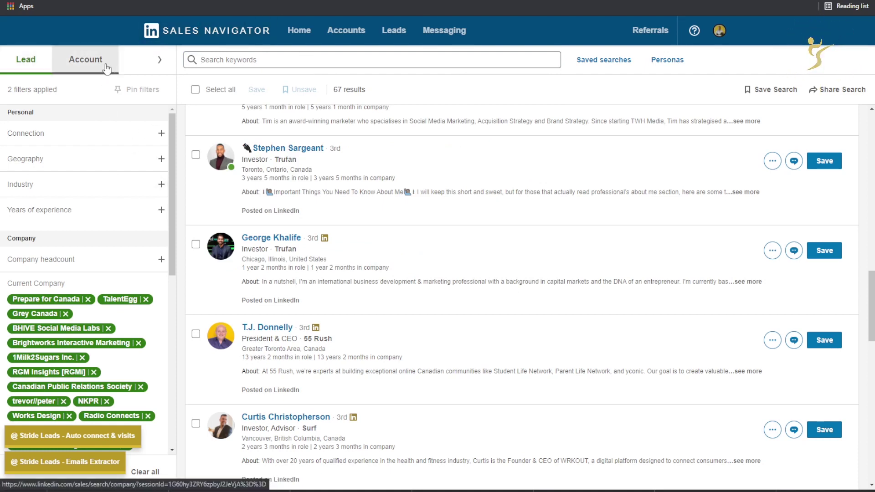
Remove Prepare for Canada, TalentEgg and Grey Canada from the Current Company filter.
{"action": "left_click", "coordinate": [88, 299]}
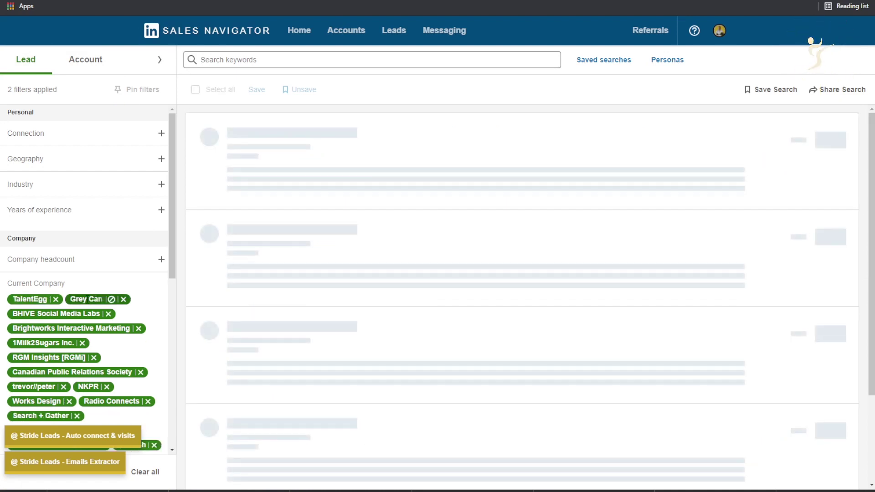
{"action": "left_click", "coordinate": [56, 299]}
{"action": "left_click", "coordinate": [55, 299]}
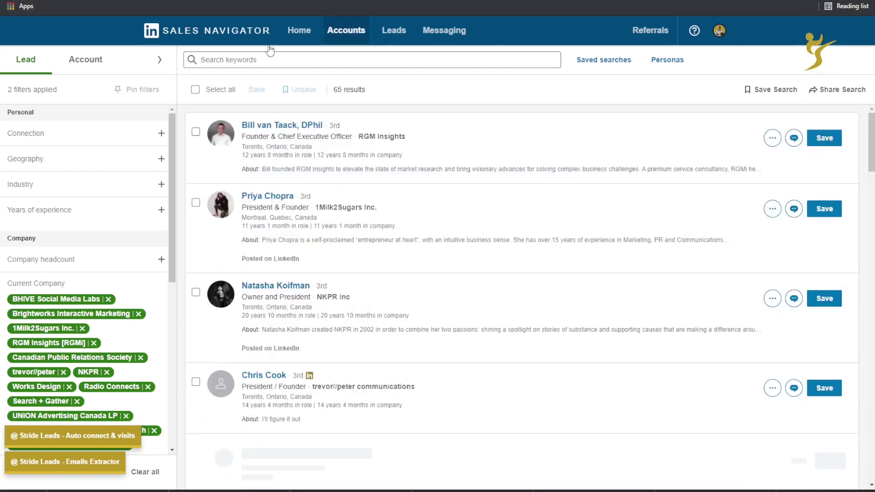
View the home page, the account lists and the lead lists.
{"action": "left_click", "coordinate": [291, 35]}
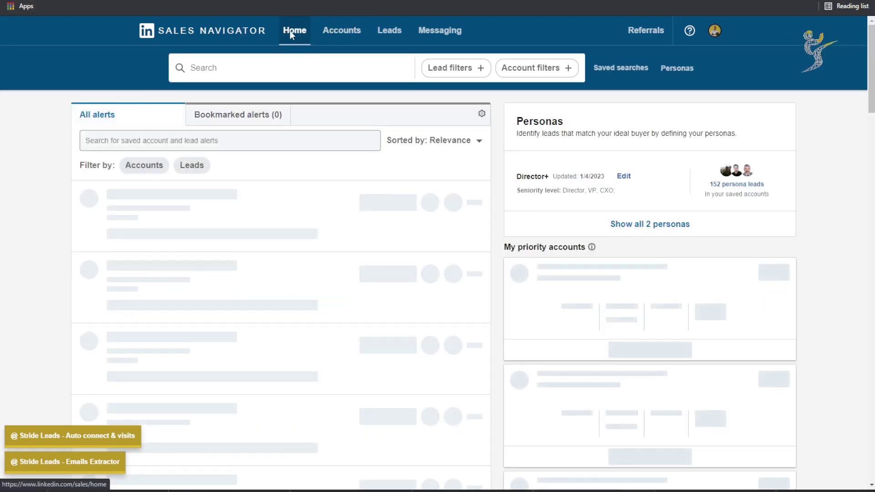
{"action": "left_click", "coordinate": [342, 32]}
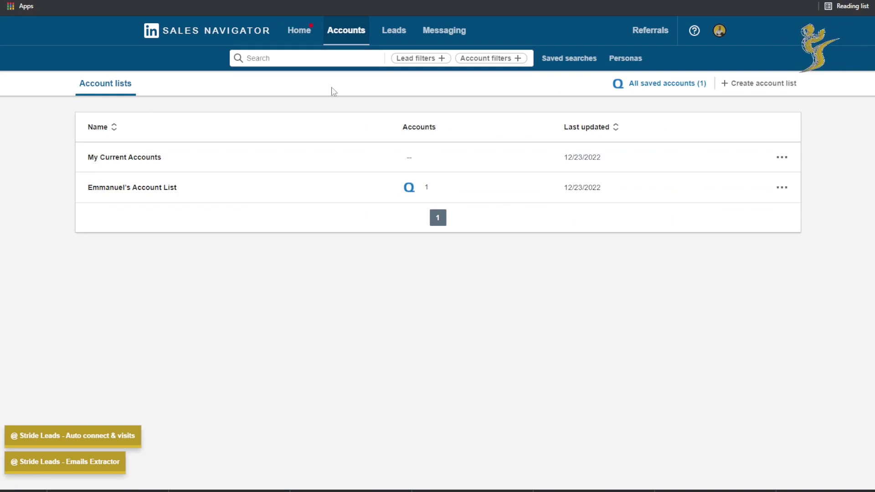
{"action": "left_click", "coordinate": [391, 33]}
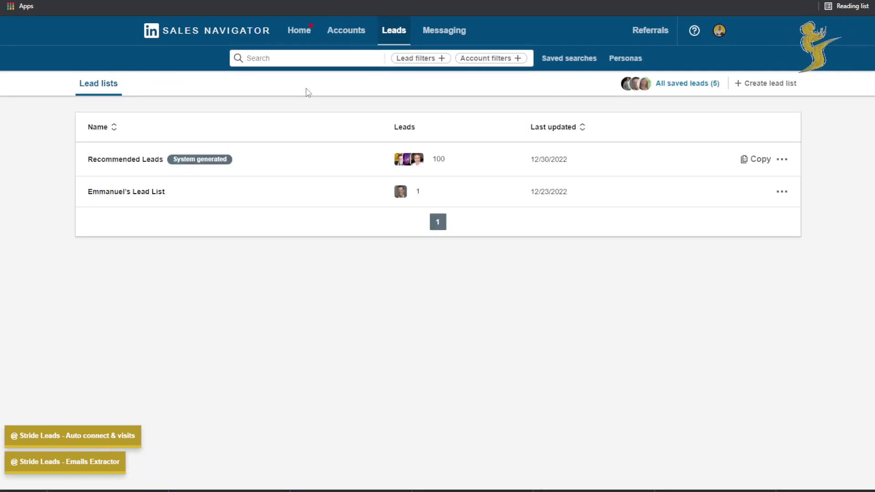
{"action": "left_click", "coordinate": [349, 43]}
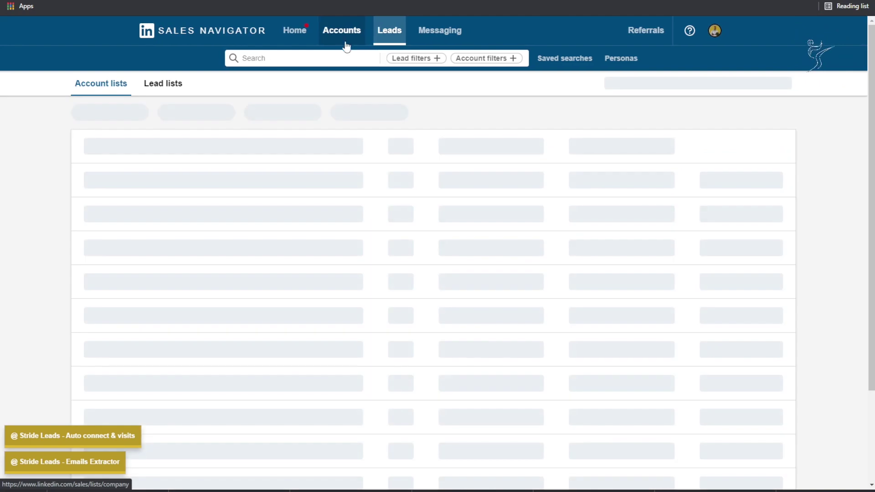
{"action": "left_click", "coordinate": [394, 30]}
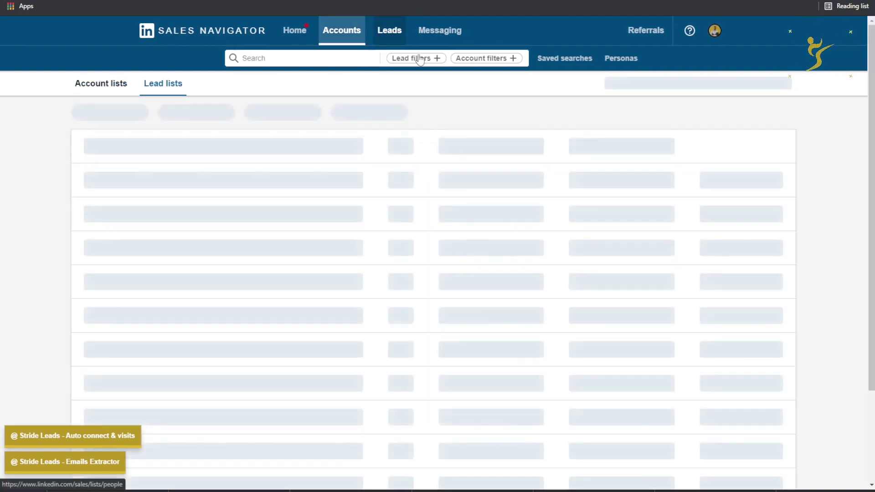
Start a new lead search without filters and look over the full set of lead filters.
{"action": "left_click", "coordinate": [414, 58]}
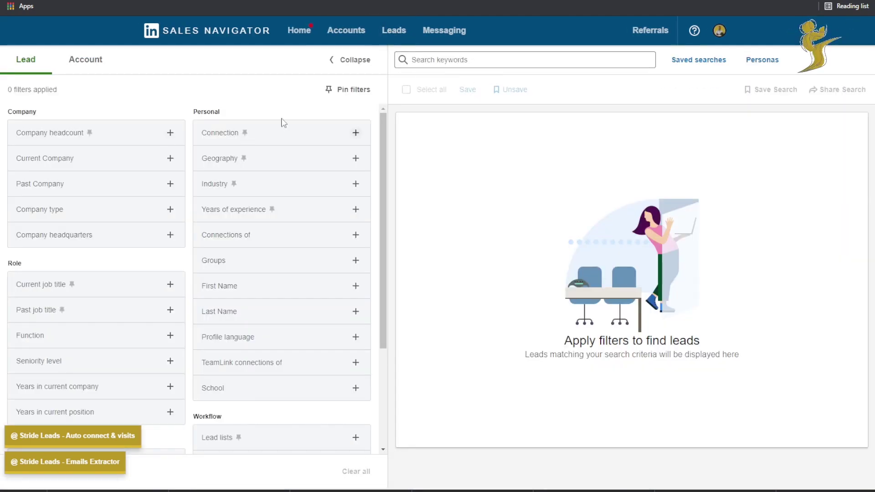
{"action": "scroll", "coordinate": [357, 117], "scroll_direction": "down", "scroll_amount": 3}
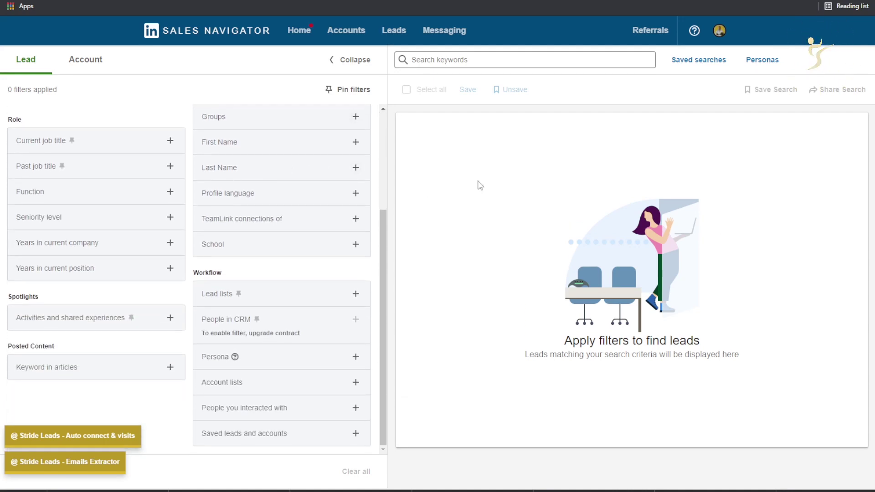
{"action": "scroll", "coordinate": [312, 182], "scroll_direction": "up", "scroll_amount": 3}
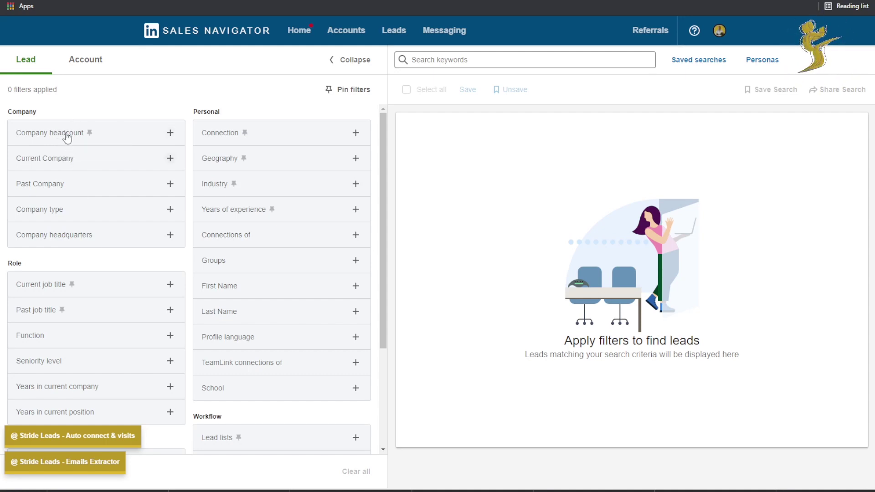
Examine the options of the Company headcount and Company type lead filters without choosing any.
{"action": "left_click", "coordinate": [102, 132]}
{"action": "scroll", "coordinate": [90, 189], "scroll_direction": "down", "scroll_amount": 5}
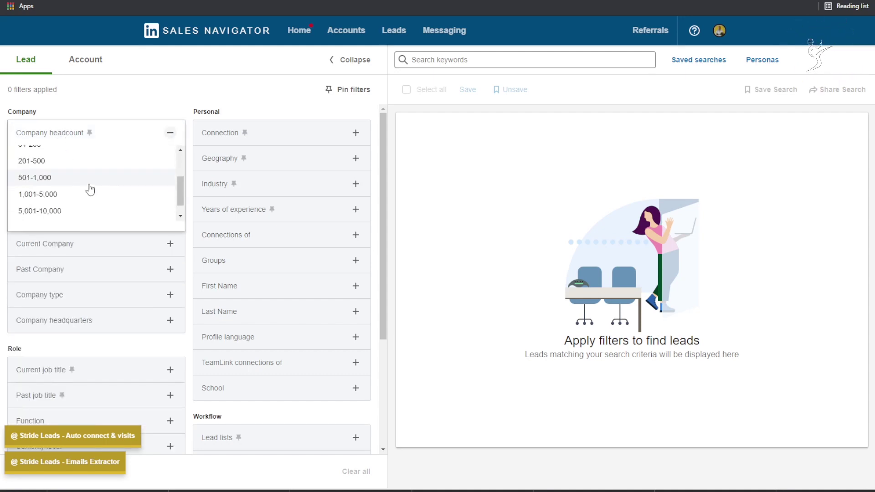
{"action": "scroll", "coordinate": [92, 198], "scroll_direction": "up", "scroll_amount": 2}
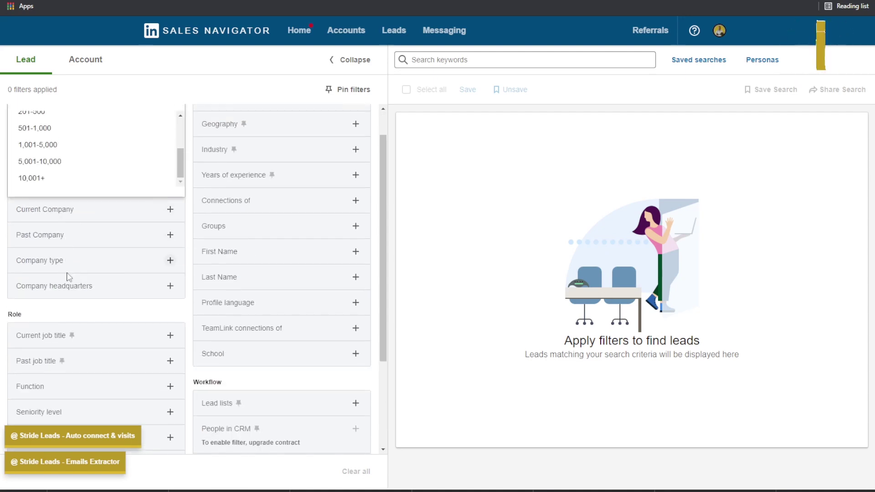
{"action": "scroll", "coordinate": [69, 260], "scroll_direction": "down", "scroll_amount": 1}
{"action": "scroll", "coordinate": [68, 260], "scroll_direction": "down", "scroll_amount": 1}
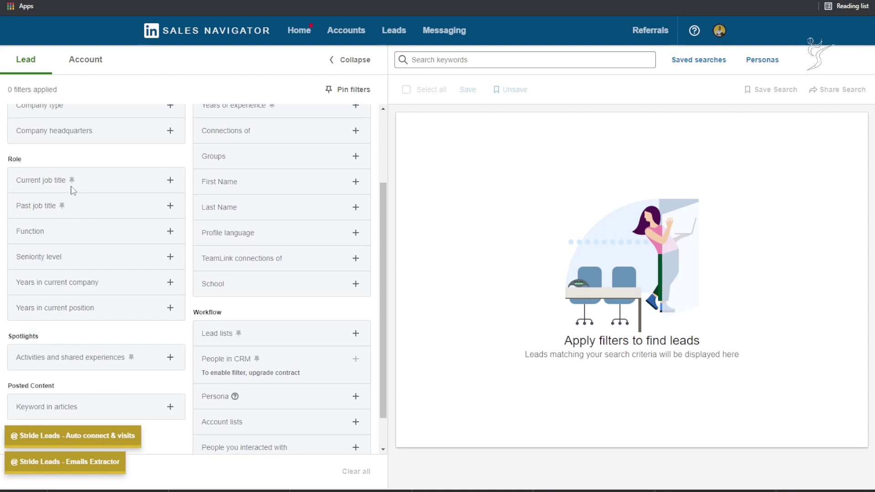
{"action": "scroll", "coordinate": [153, 154], "scroll_direction": "up", "scroll_amount": 1}
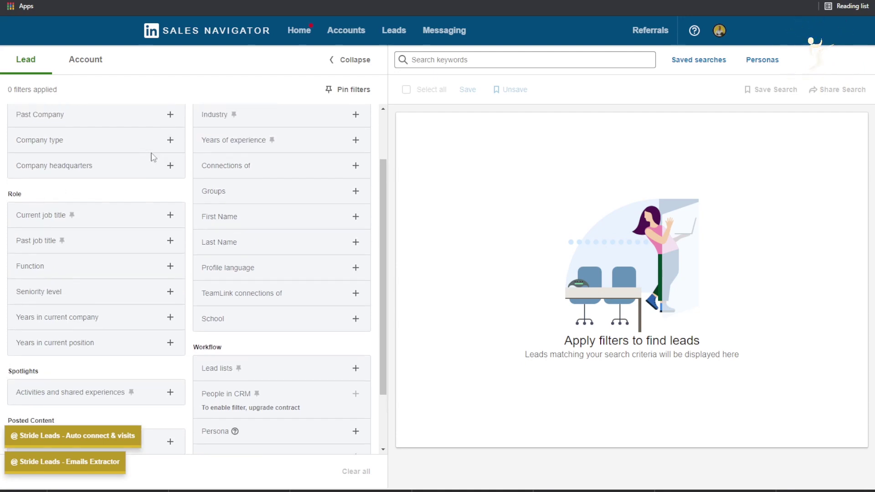
{"action": "left_click", "coordinate": [168, 141]}
{"action": "scroll", "coordinate": [54, 182], "scroll_direction": "down", "scroll_amount": 2}
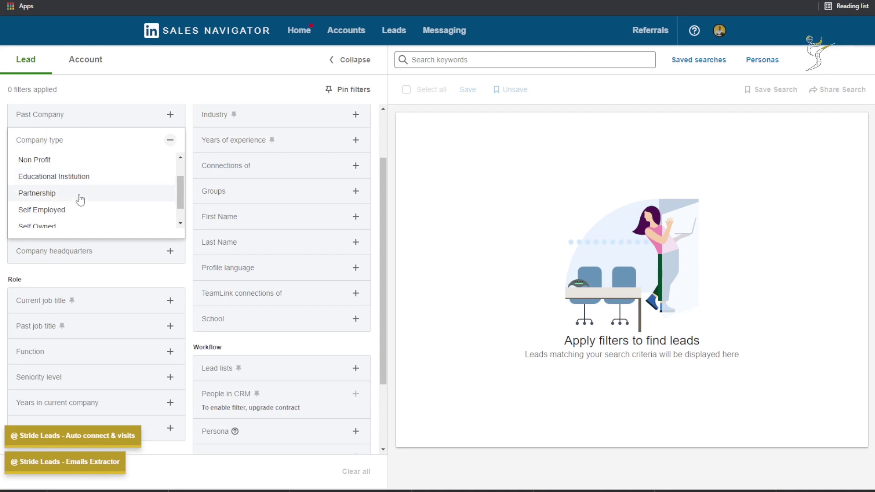
Examine the remaining Company type options and the regions offered by the Company headquarters lead filter.
{"action": "scroll", "coordinate": [55, 215], "scroll_direction": "down", "scroll_amount": 1}
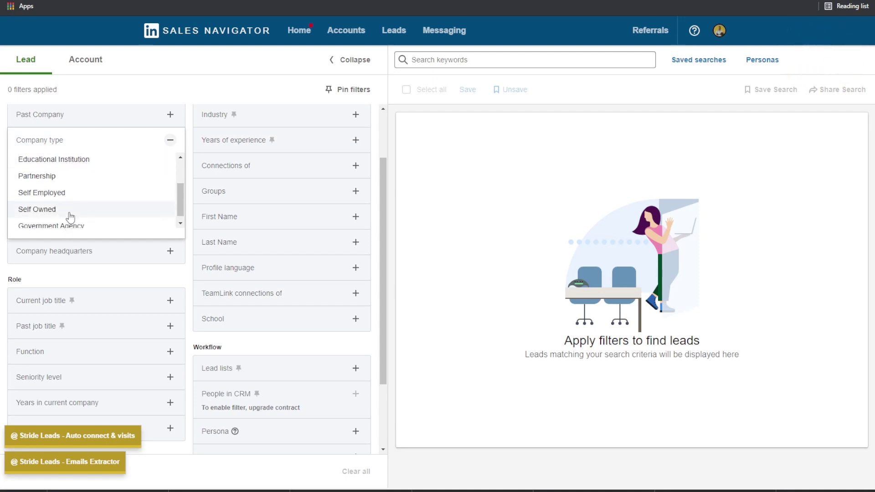
{"action": "scroll", "coordinate": [59, 218], "scroll_direction": "down", "scroll_amount": 1}
{"action": "scroll", "coordinate": [61, 197], "scroll_direction": "down", "scroll_amount": 1}
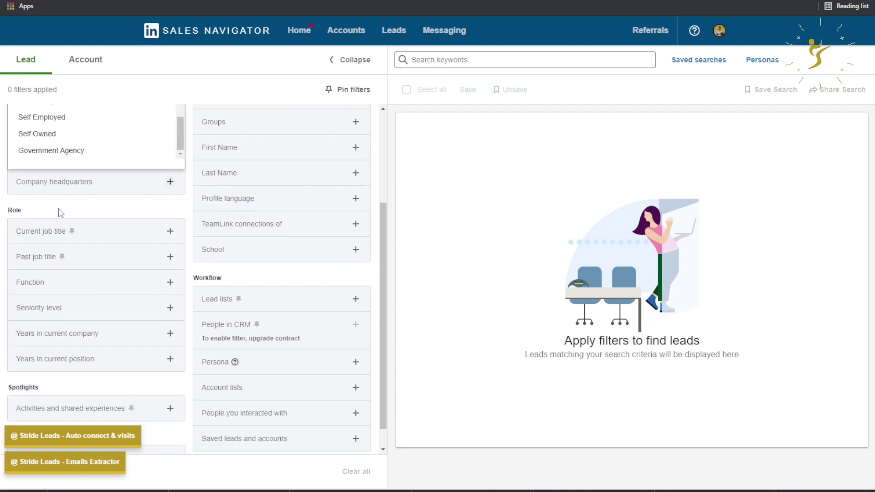
{"action": "double_click", "coordinate": [64, 191]}
{"action": "scroll", "coordinate": [70, 162], "scroll_direction": "up", "scroll_amount": 2}
{"action": "left_click", "coordinate": [70, 166]}
{"action": "scroll", "coordinate": [78, 191], "scroll_direction": "down", "scroll_amount": 3}
{"action": "scroll", "coordinate": [69, 156], "scroll_direction": "down", "scroll_amount": 3}
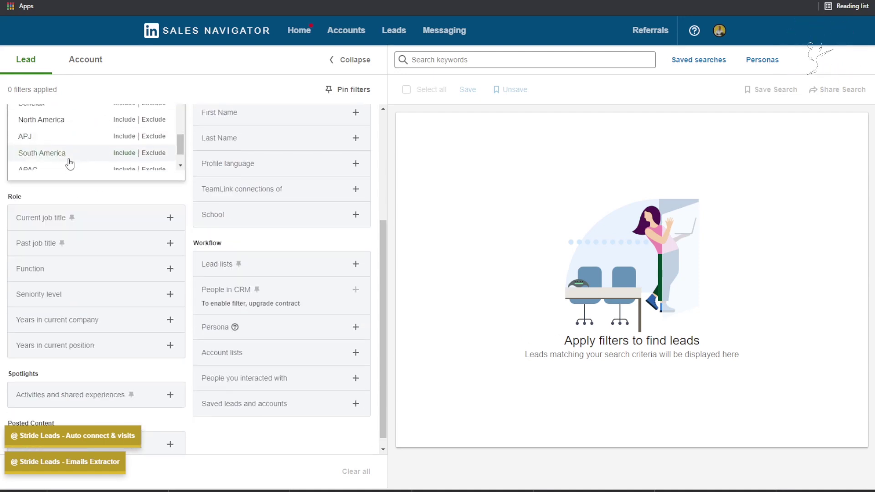
{"action": "scroll", "coordinate": [64, 226], "scroll_direction": "down", "scroll_amount": 1}
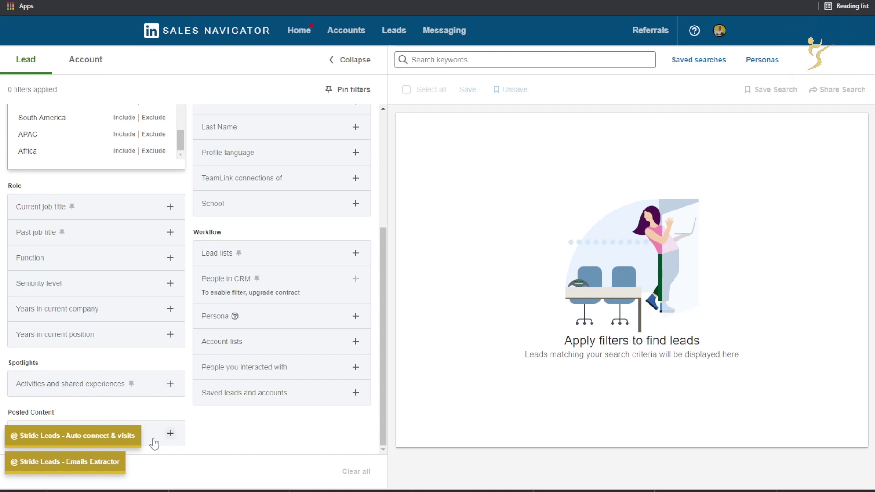
View the Keyword in articles filter under Posted Content without adding any keywords.
{"action": "left_click", "coordinate": [170, 433]}
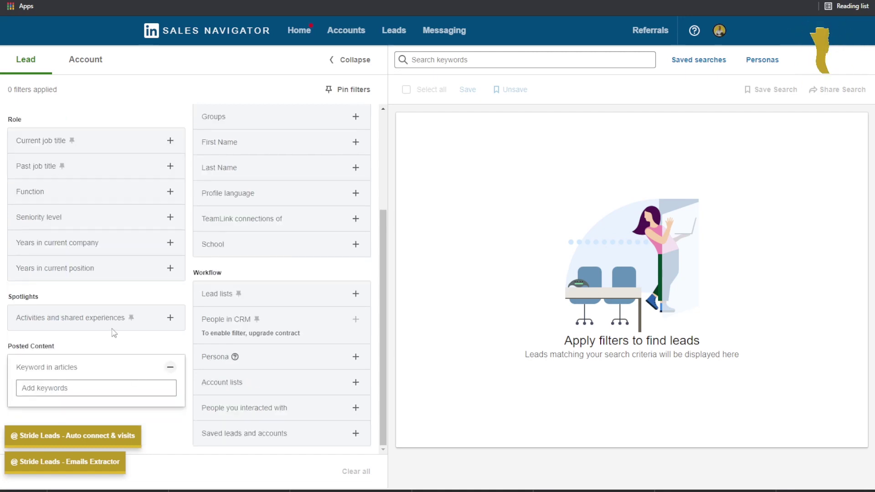
{"action": "left_click", "coordinate": [58, 368]}
{"action": "left_click", "coordinate": [56, 377]}
{"action": "scroll", "coordinate": [248, 292], "scroll_direction": "up", "scroll_amount": 3}
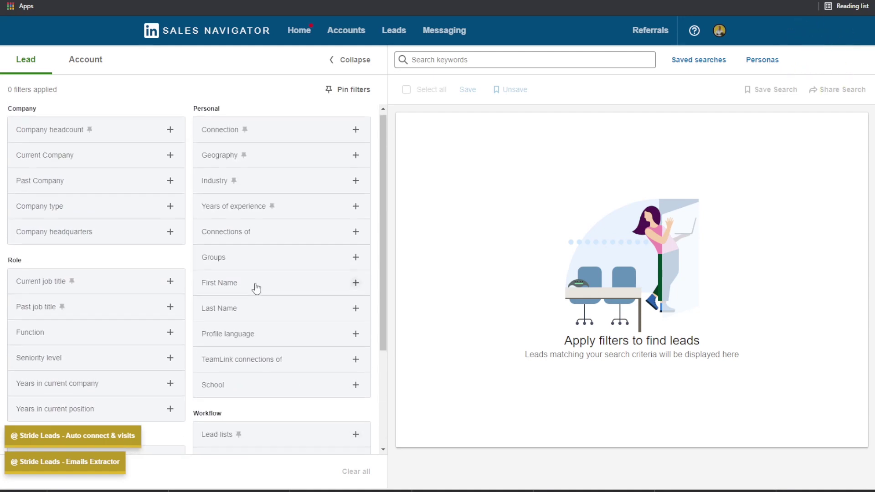
Examine all options of the Connection lead filter, from 1st Degree to Teamlink Connections, without choosing any.
{"action": "left_click", "coordinate": [245, 136]}
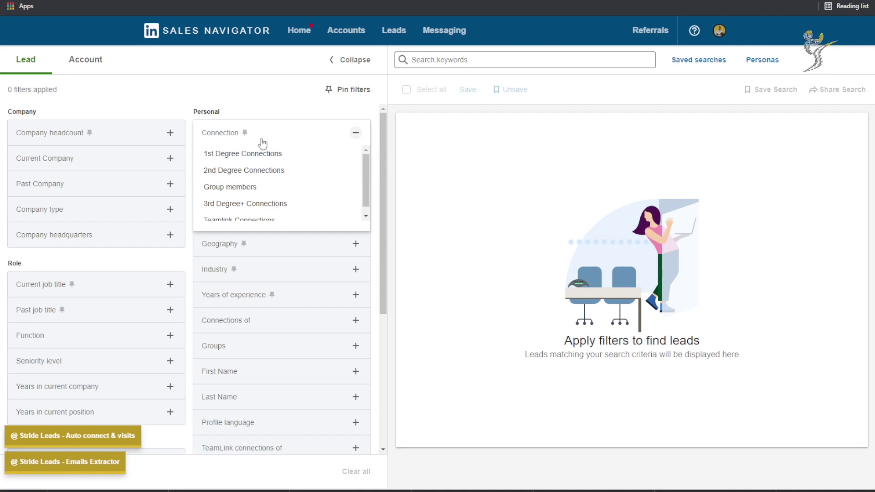
{"action": "scroll", "coordinate": [269, 189], "scroll_direction": "down", "scroll_amount": 1}
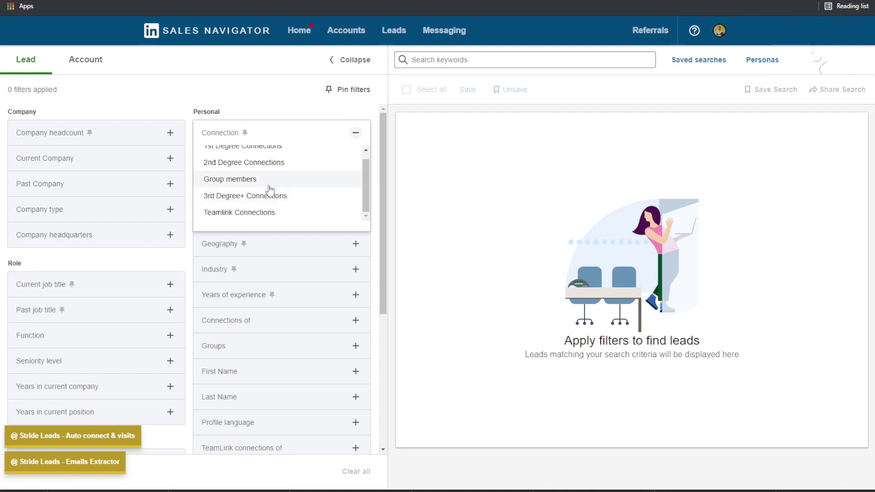
{"action": "scroll", "coordinate": [267, 218], "scroll_direction": "up", "scroll_amount": 1}
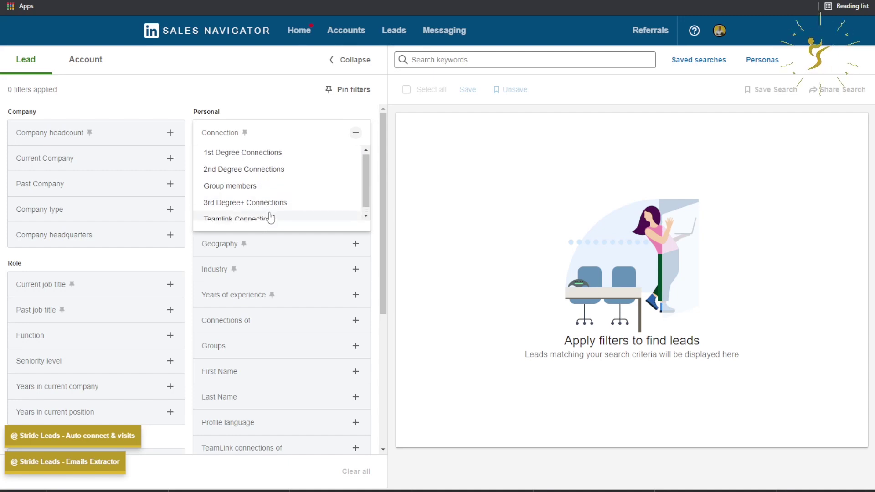
{"action": "scroll", "coordinate": [261, 212], "scroll_direction": "down", "scroll_amount": 1}
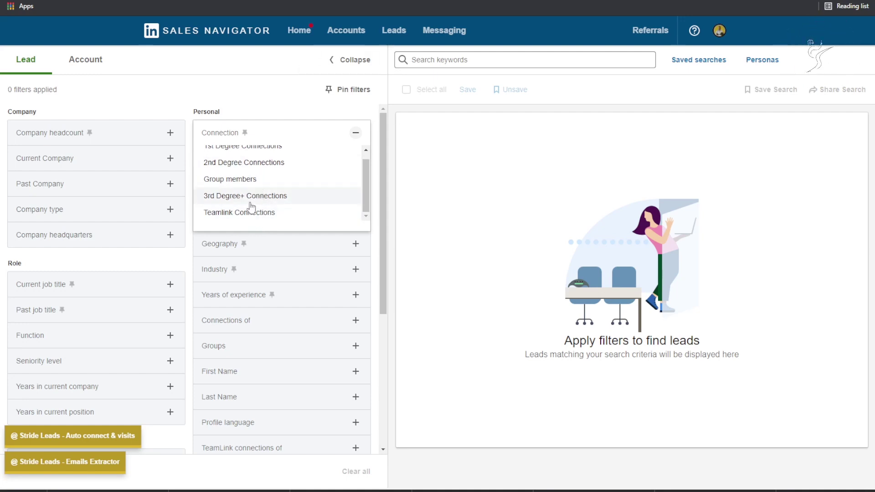
{"action": "scroll", "coordinate": [257, 155], "scroll_direction": "up", "scroll_amount": 1}
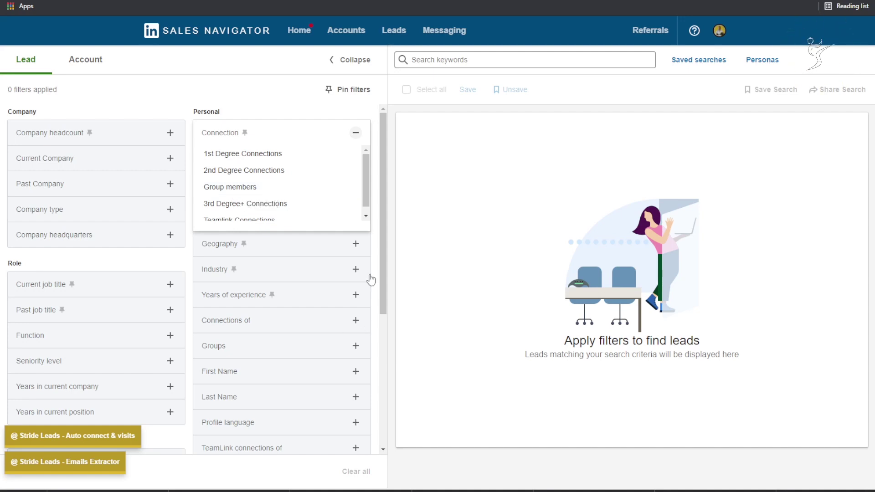
{"action": "left_click", "coordinate": [299, 96]}
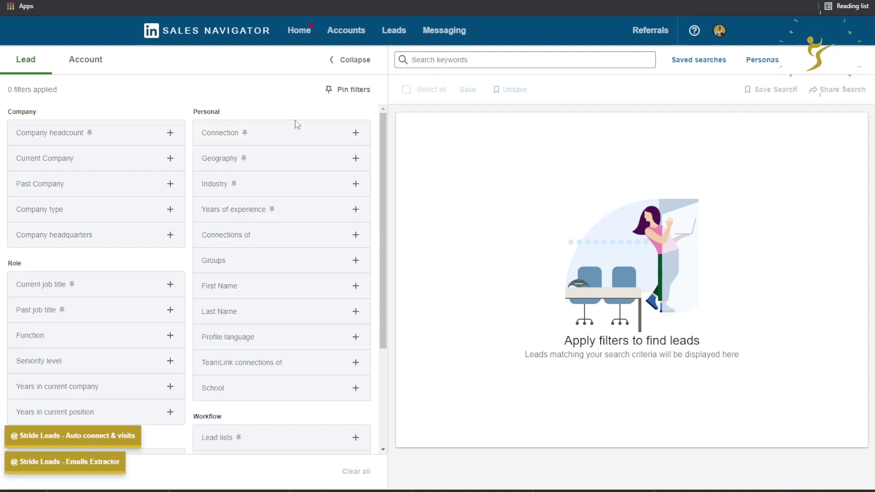
Examine the Geography filter's regions and postal code option and the Industry filter's list without choosing any.
{"action": "left_click", "coordinate": [303, 163]}
{"action": "scroll", "coordinate": [273, 205], "scroll_direction": "down", "scroll_amount": 3}
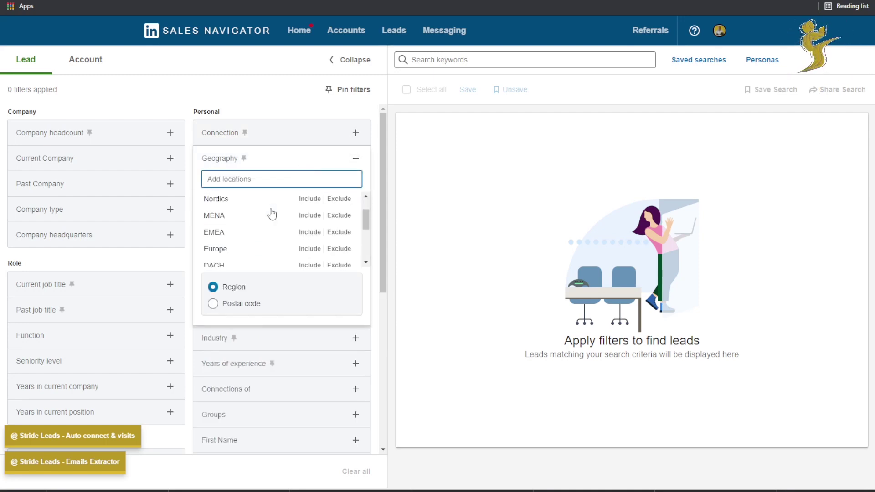
{"action": "left_click", "coordinate": [296, 160]}
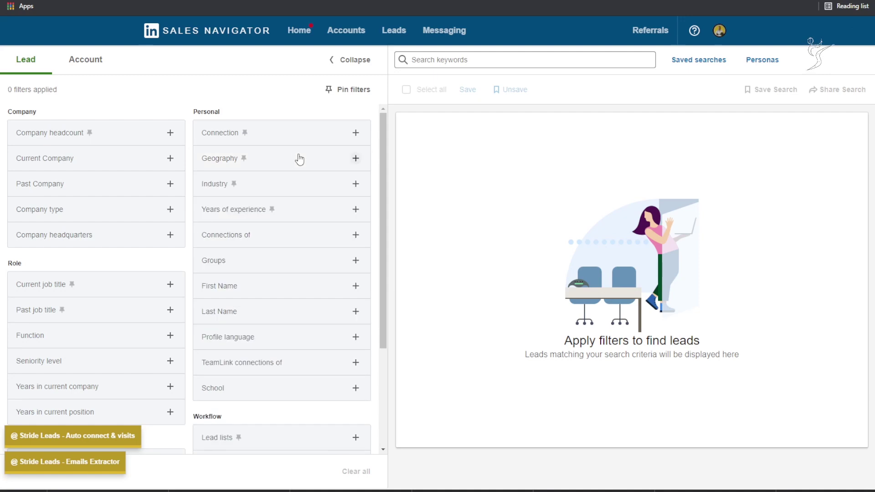
{"action": "left_click", "coordinate": [272, 164]}
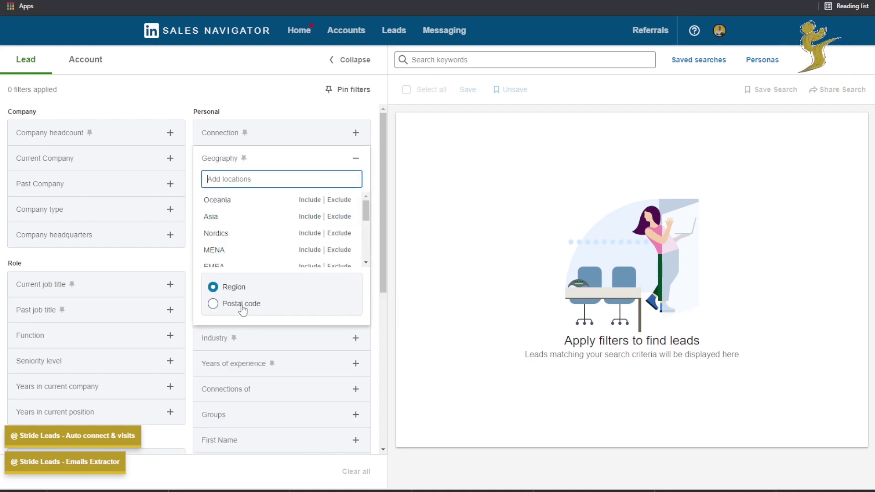
{"action": "left_click", "coordinate": [273, 133]}
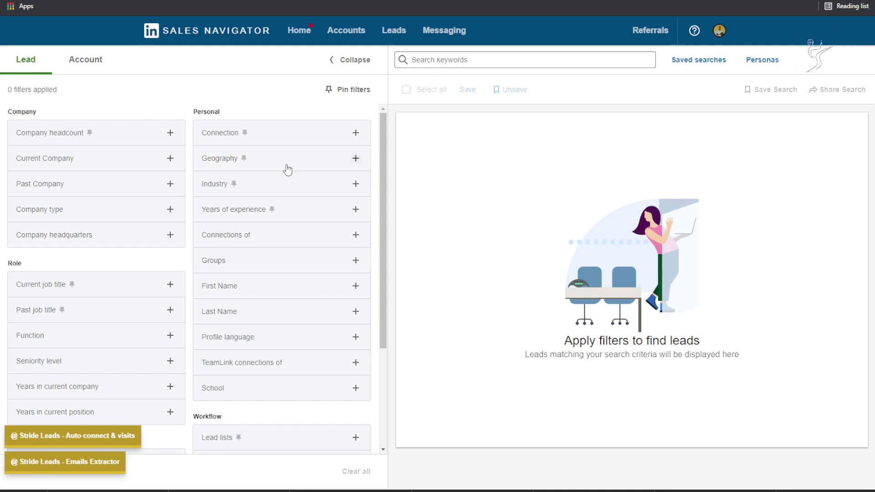
{"action": "left_click", "coordinate": [277, 191]}
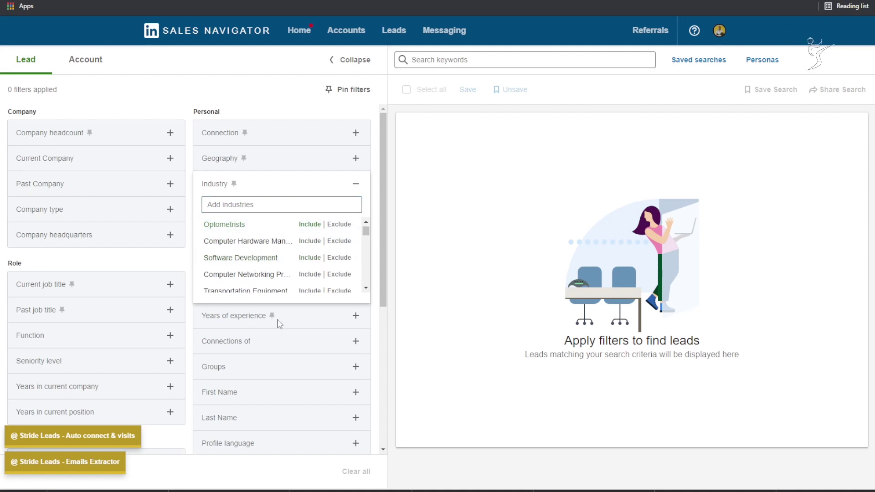
{"action": "left_click", "coordinate": [346, 303]}
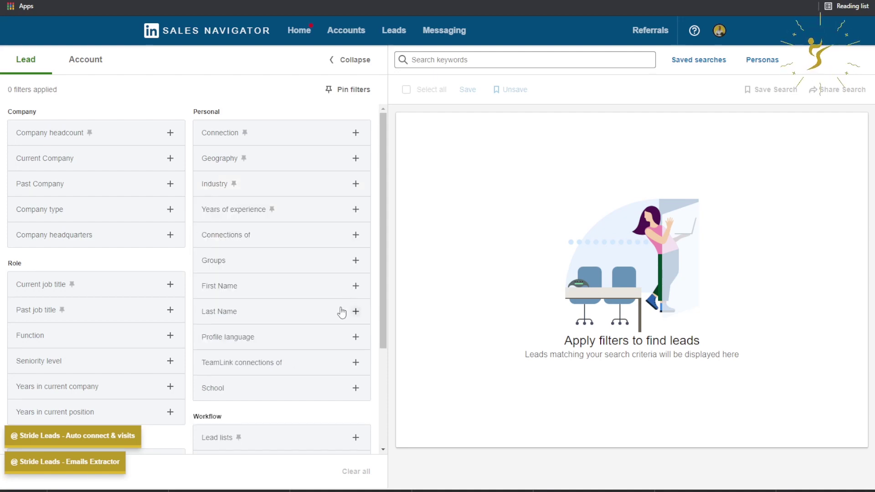
View the Connections of, Groups, First Name and Last Name lead filters without entering anything.
{"action": "left_click", "coordinate": [231, 235]}
{"action": "scroll", "coordinate": [368, 241], "scroll_direction": "down", "scroll_amount": 1}
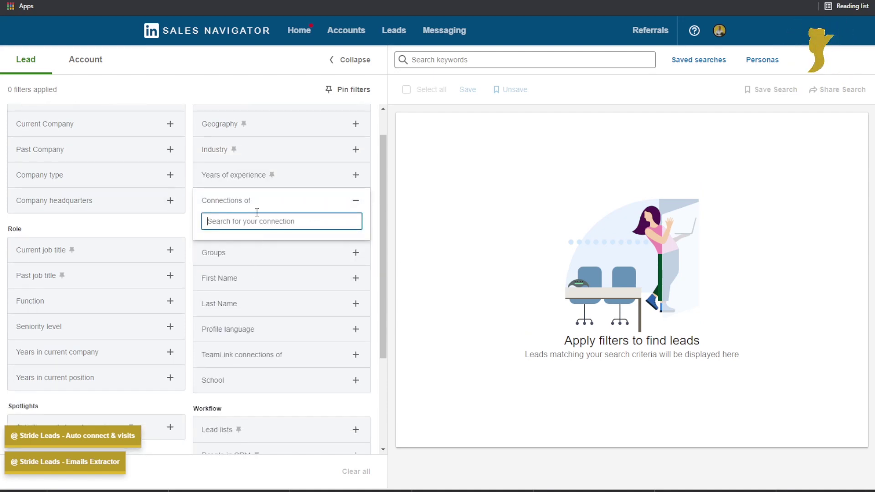
{"action": "left_click", "coordinate": [206, 253]}
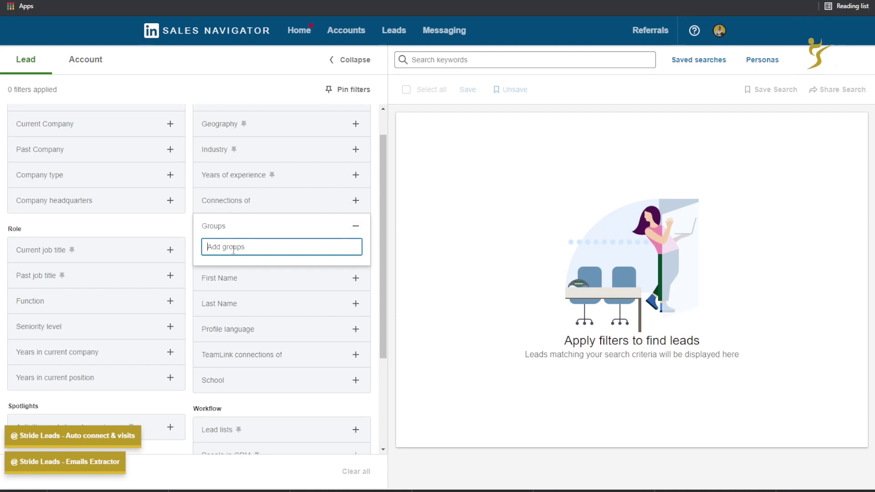
{"action": "left_click", "coordinate": [230, 279]}
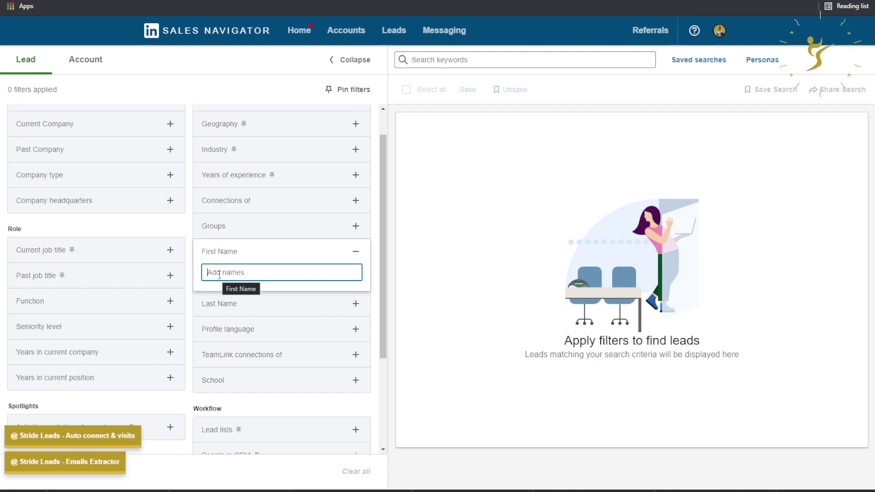
{"action": "left_click", "coordinate": [240, 303]}
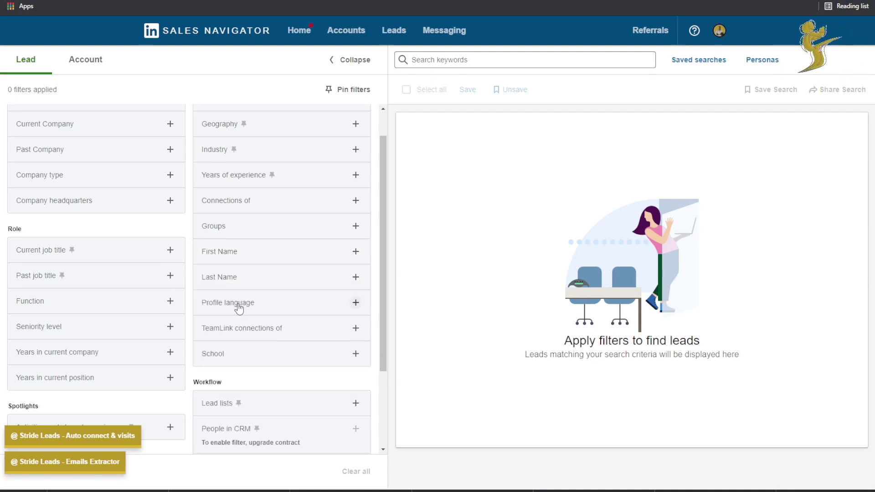
{"action": "left_click", "coordinate": [243, 280]}
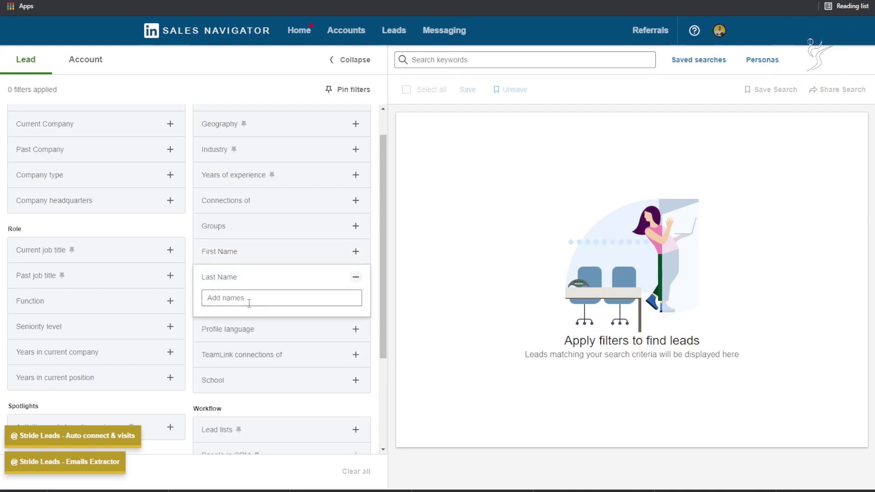
{"action": "left_click", "coordinate": [229, 348]}
Look through the Profile language options and view the TeamLink connections of and School filters.
{"action": "left_click", "coordinate": [233, 306]}
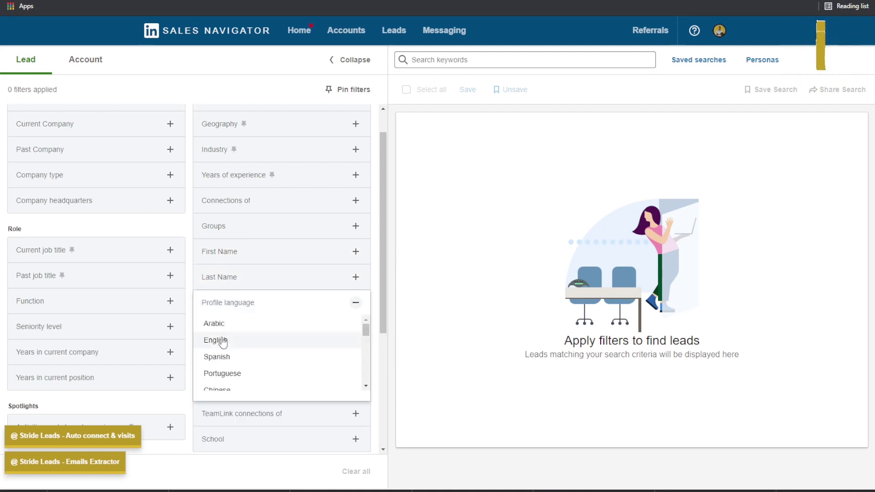
{"action": "scroll", "coordinate": [233, 338], "scroll_direction": "down", "scroll_amount": 2}
{"action": "scroll", "coordinate": [233, 338], "scroll_direction": "down", "scroll_amount": 5}
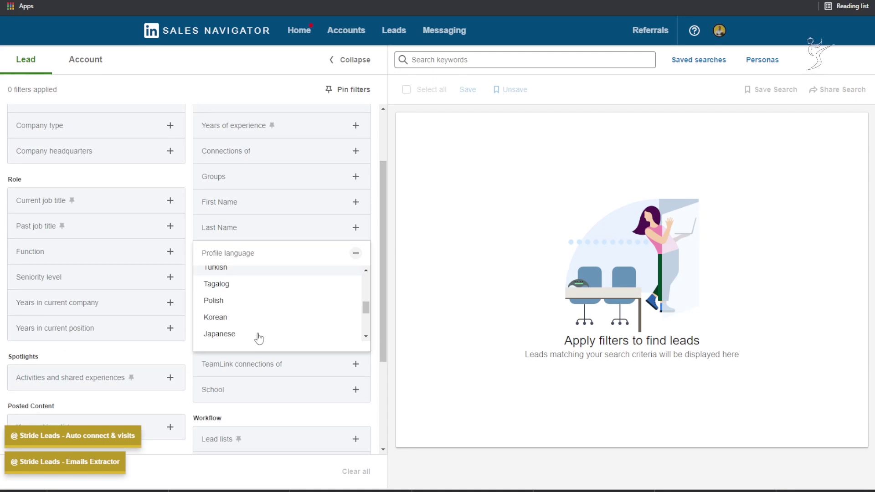
{"action": "scroll", "coordinate": [256, 339], "scroll_direction": "down", "scroll_amount": 2}
{"action": "left_click", "coordinate": [251, 347]}
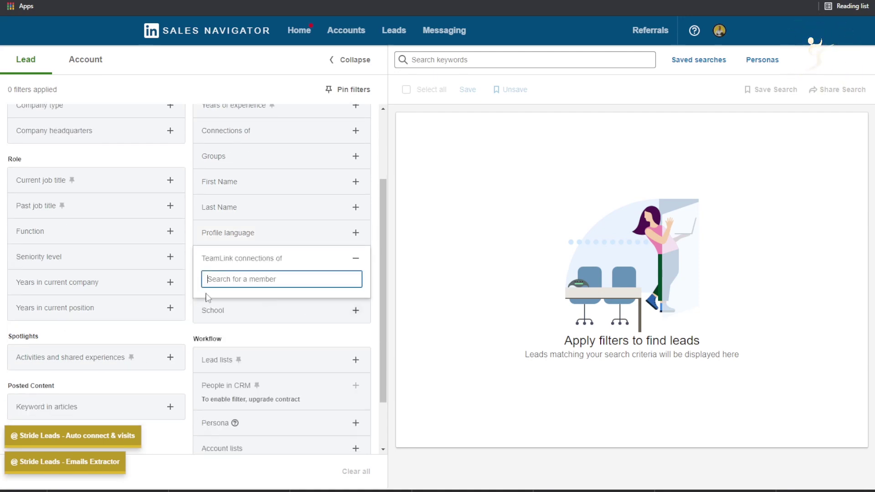
{"action": "left_click", "coordinate": [245, 314]}
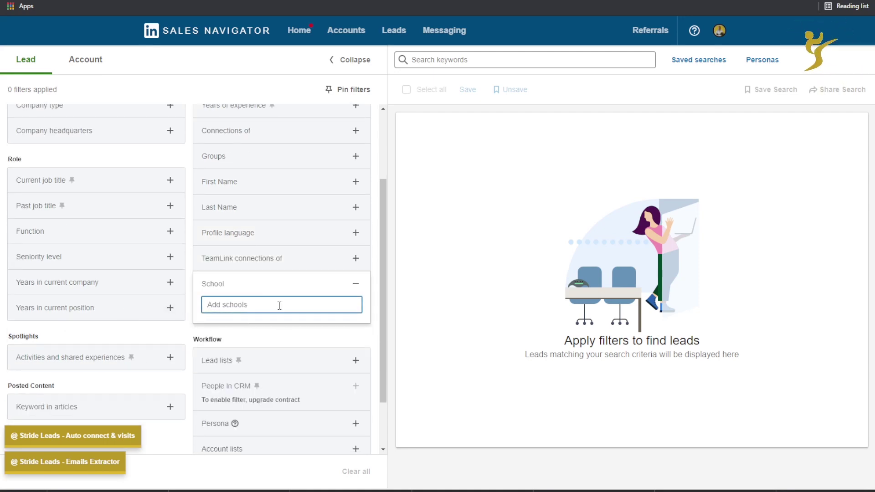
Examine the Lead lists filter's options and the note on enabling the People in CRM filter.
{"action": "scroll", "coordinate": [255, 301], "scroll_direction": "down", "scroll_amount": 2}
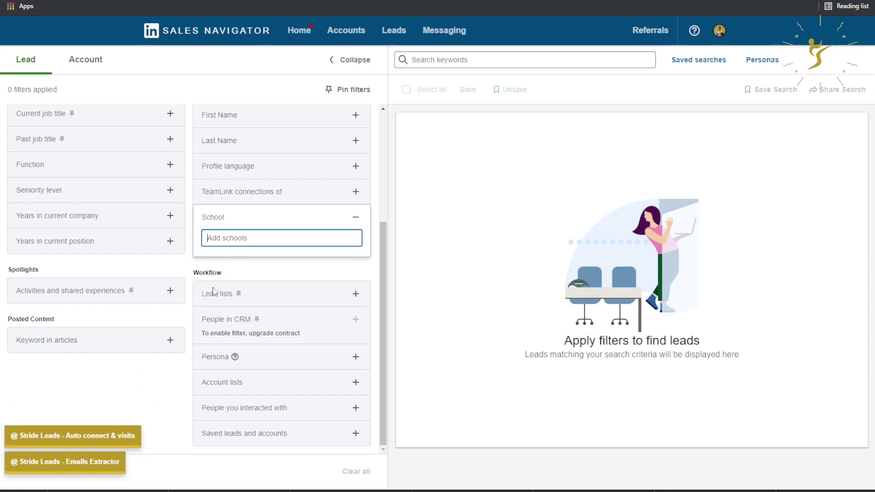
{"action": "left_click", "coordinate": [257, 295]}
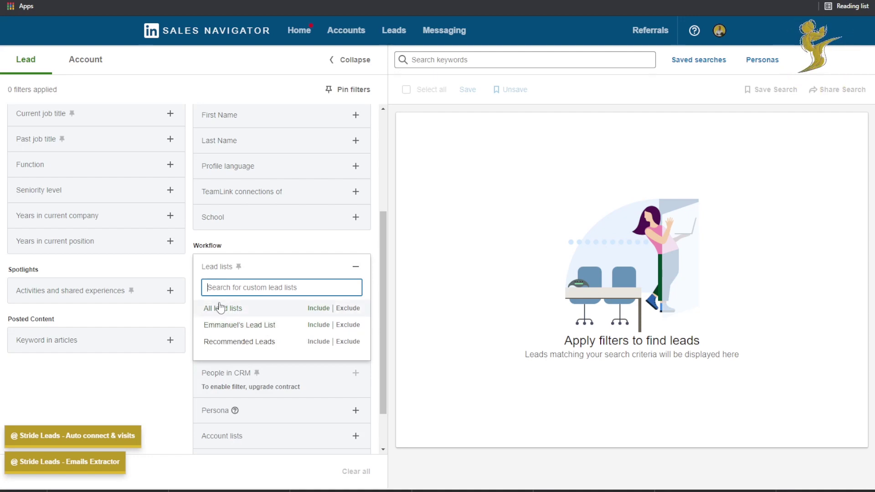
{"action": "scroll", "coordinate": [286, 366], "scroll_direction": "down", "scroll_amount": 1}
{"action": "scroll", "coordinate": [286, 366], "scroll_direction": "down", "scroll_amount": 3}
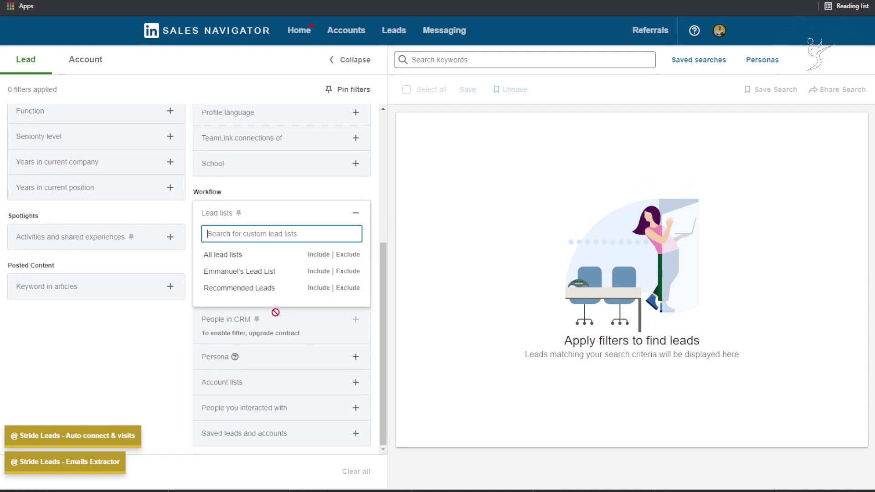
{"action": "mouse_move", "coordinate": [225, 333]}
{"action": "left_mouse_down"}
{"action": "mouse_move", "coordinate": [241, 333]}
{"action": "mouse_move", "coordinate": [211, 333]}
{"action": "left_mouse_up"}
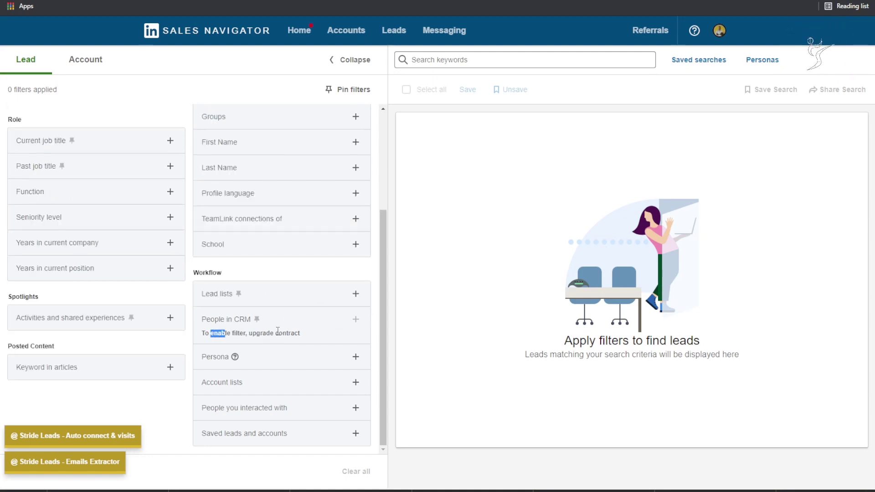
Examine the options of the Persona, Account lists and People you interacted with workflow filters without choosing any.
{"action": "left_click", "coordinate": [212, 366]}
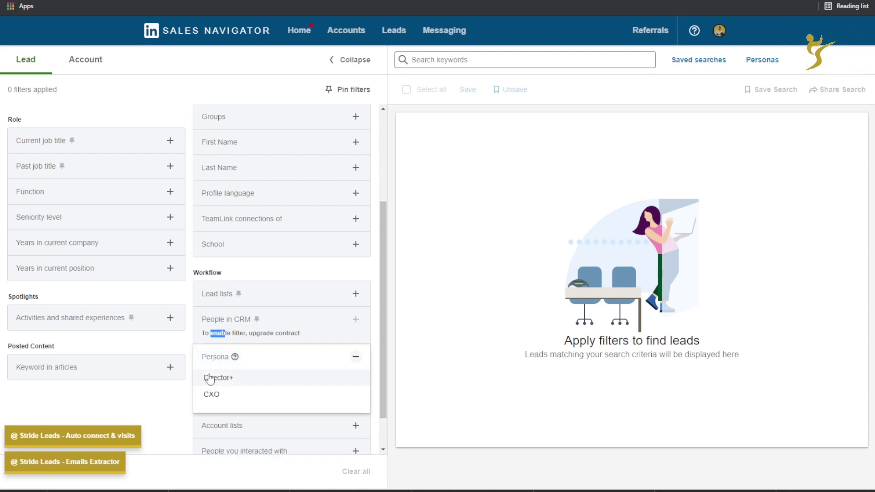
{"action": "scroll", "coordinate": [230, 384], "scroll_direction": "down", "scroll_amount": 1}
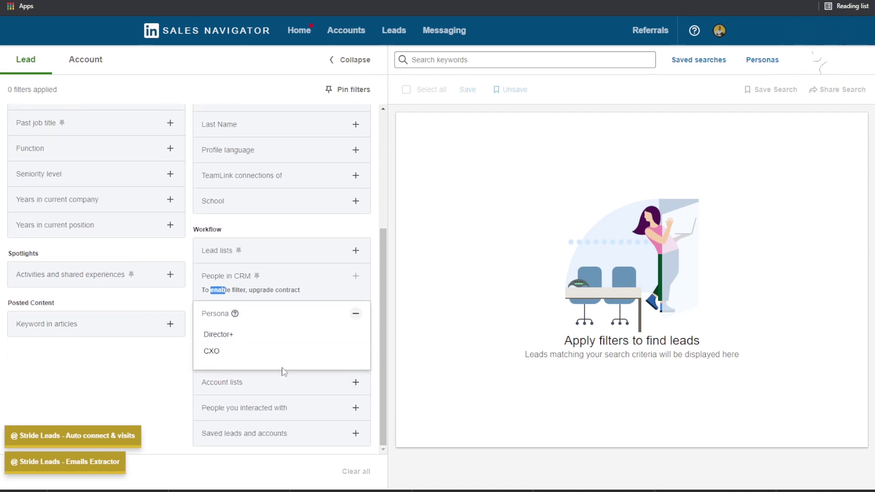
{"action": "left_click", "coordinate": [218, 381]}
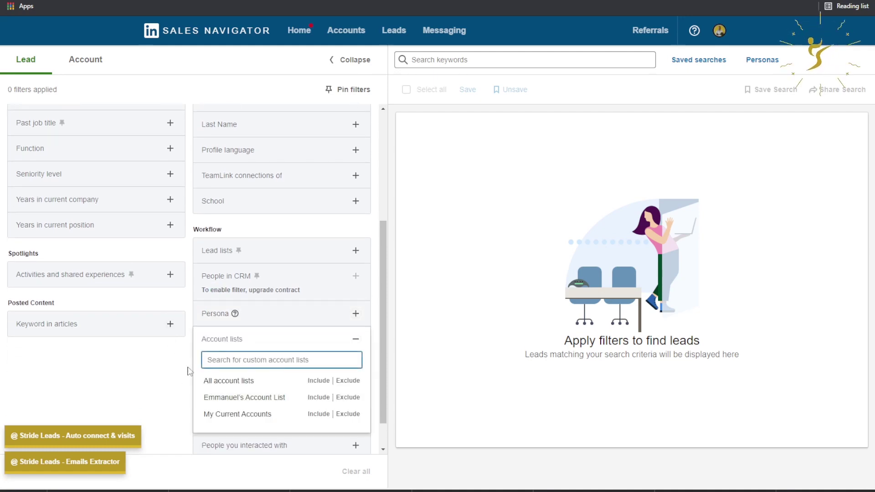
{"action": "scroll", "coordinate": [232, 401], "scroll_direction": "down", "scroll_amount": 1}
{"action": "left_click", "coordinate": [245, 410]}
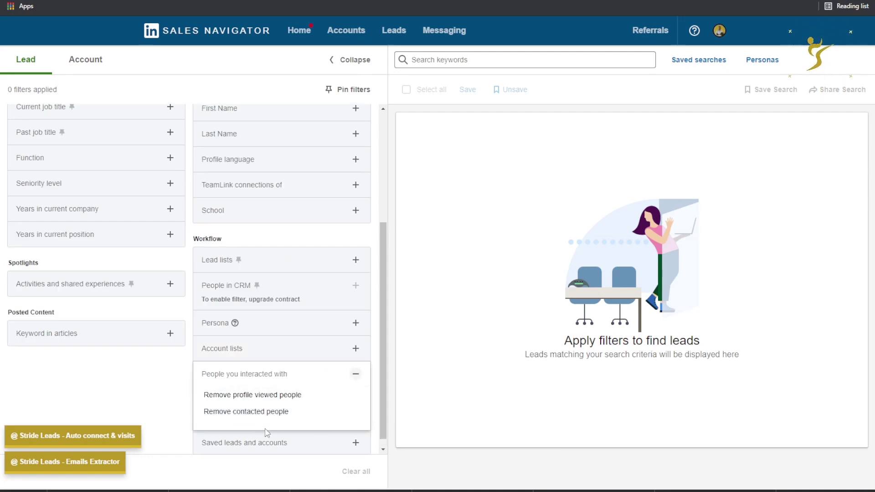
View the options of the Saved leads and accounts workflow filter without choosing any.
{"action": "scroll", "coordinate": [244, 430], "scroll_direction": "down", "scroll_amount": 1}
{"action": "left_click", "coordinate": [246, 436]}
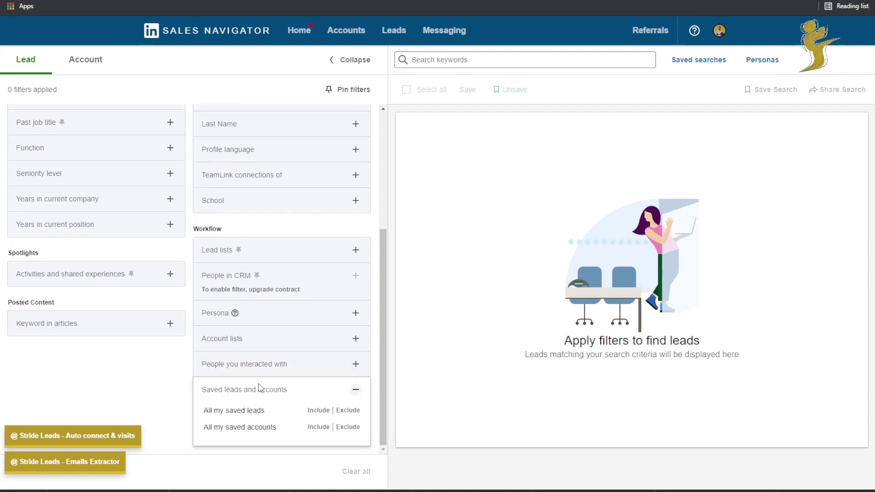
{"action": "scroll", "coordinate": [292, 411], "scroll_direction": "up", "scroll_amount": 4}
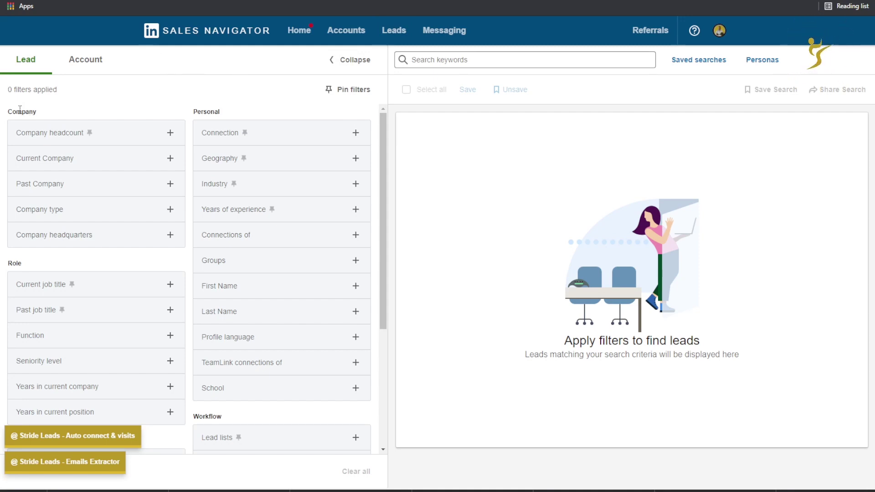
Filter leads by a company headcount of 11-50 and include the United States as geography.
{"action": "left_click", "coordinate": [131, 141]}
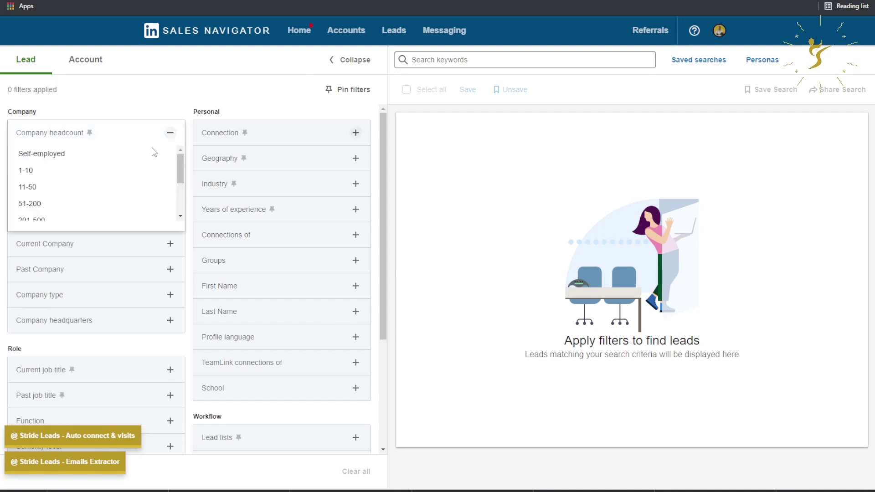
{"action": "left_click", "coordinate": [58, 188]}
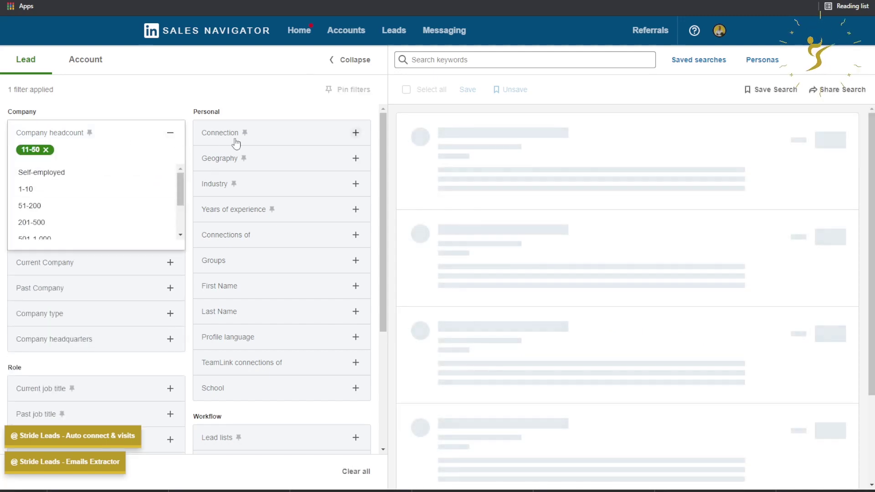
{"action": "left_click", "coordinate": [260, 165]}
{"action": "type", "text": "un"}
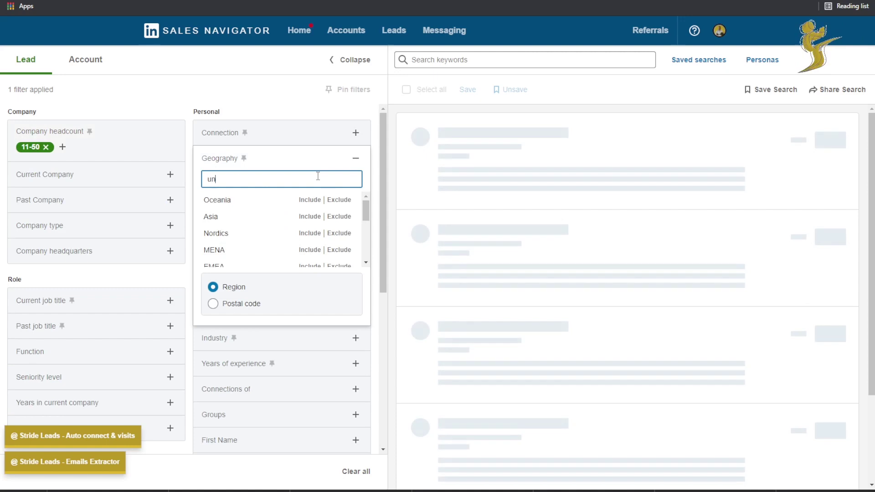
{"action": "type", "text": "ited s"}
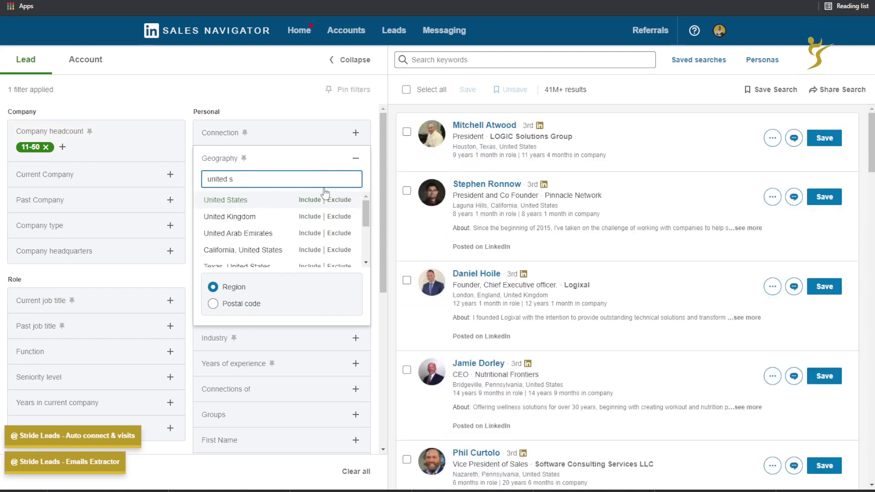
{"action": "left_click", "coordinate": [244, 203]}
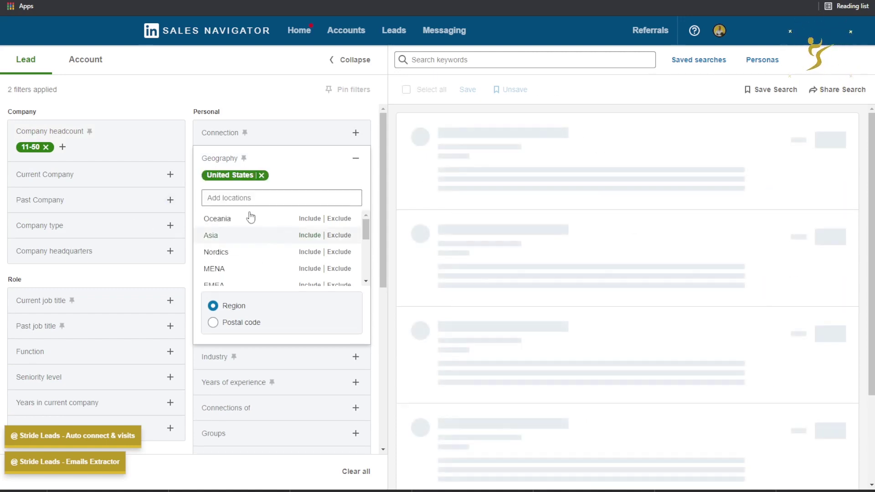
{"action": "left_click", "coordinate": [130, 113]}
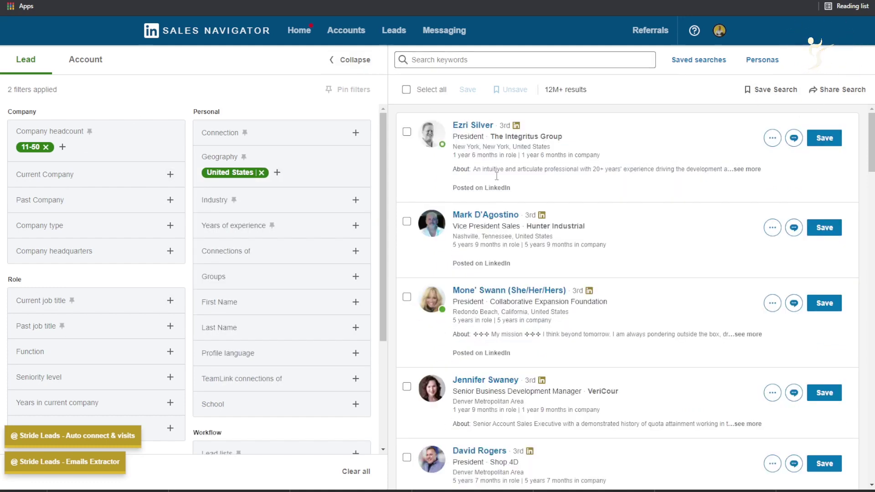
Include "founder" and "owner" in the Current job title filter.
{"action": "scroll", "coordinate": [465, 196], "scroll_direction": "down", "scroll_amount": 3}
{"action": "scroll", "coordinate": [308, 300], "scroll_direction": "down", "scroll_amount": 3}
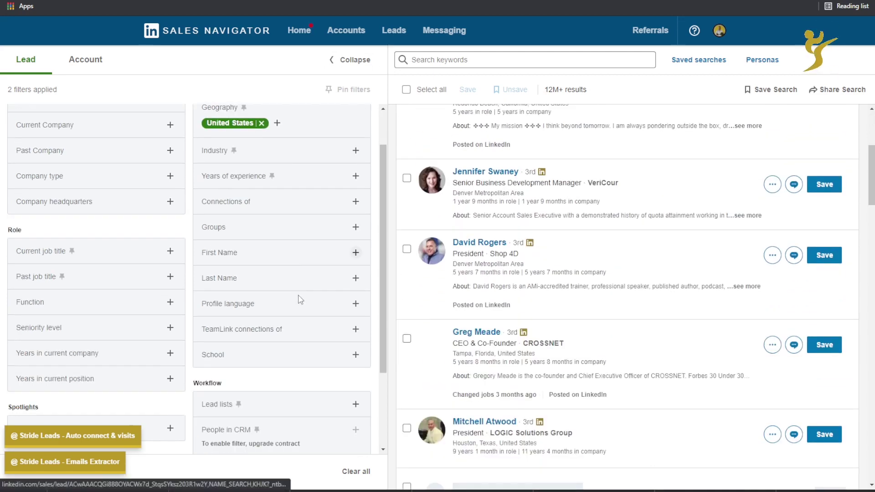
{"action": "scroll", "coordinate": [61, 371], "scroll_direction": "up", "scroll_amount": 2}
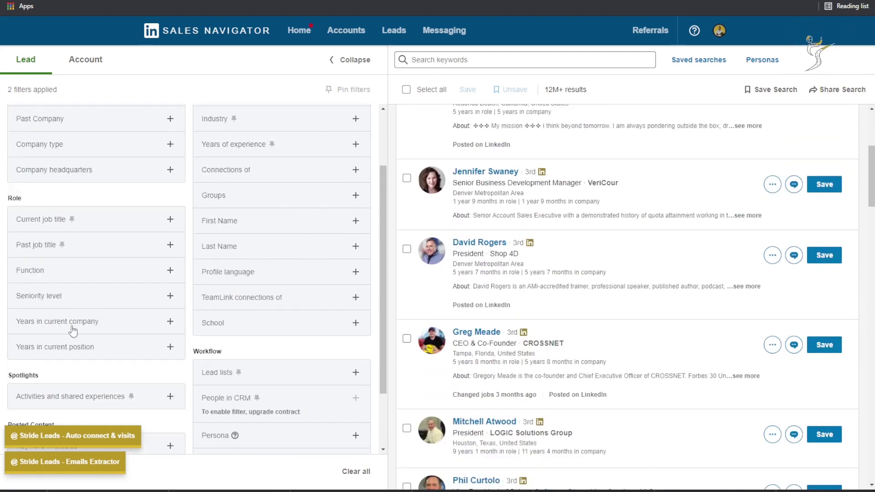
{"action": "left_click", "coordinate": [59, 244]}
{"action": "type", "text": "founder"}
{"action": "key", "text": "Return"}
{"action": "type", "text": "owner"}
{"action": "key", "text": "Return"}
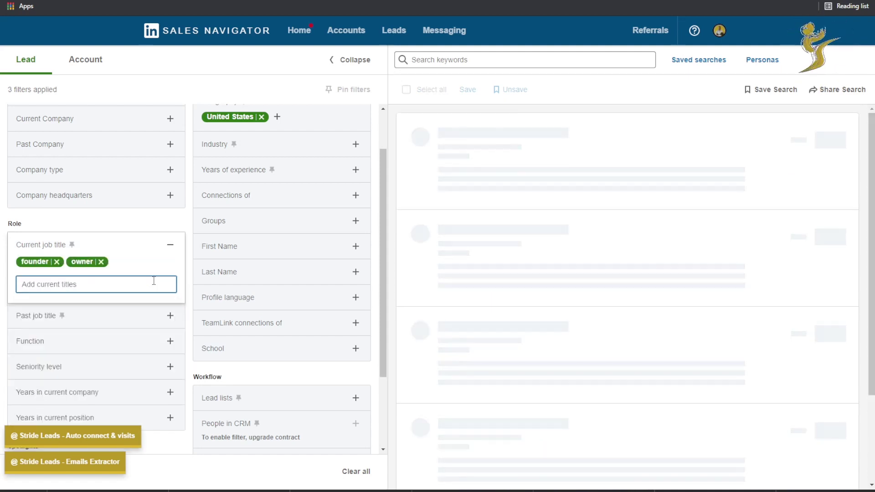
Add Co-Founder and Co-Owner to the included current job titles.
{"action": "type", "text": "co"}
{"action": "key", "text": "Down"}
{"action": "key", "text": "Down"}
{"action": "key", "text": "Return"}
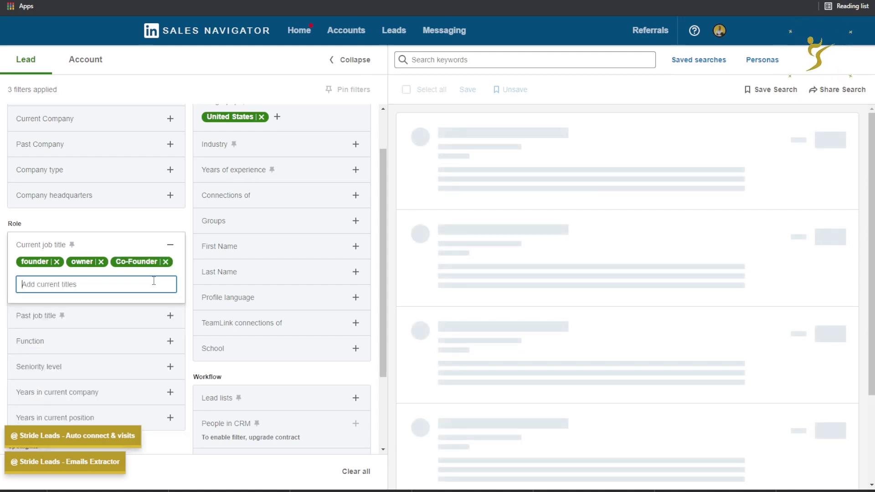
{"action": "type", "text": "co"}
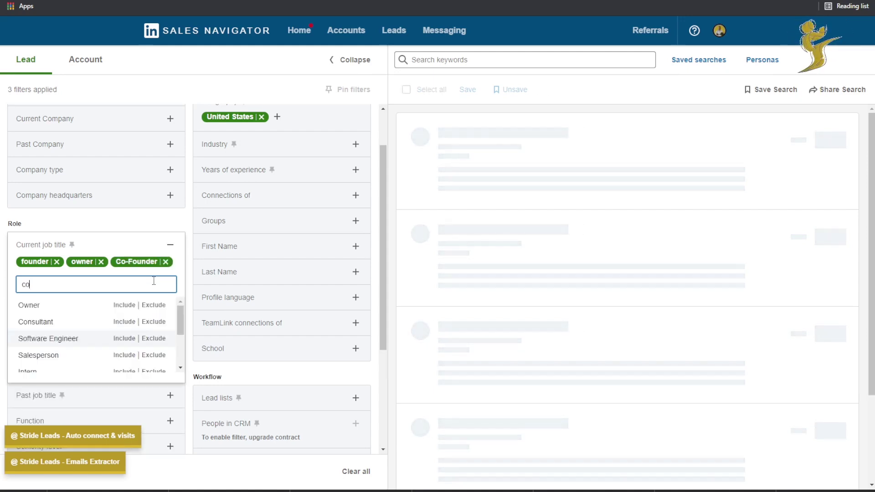
{"action": "type", "text": "-foun"}
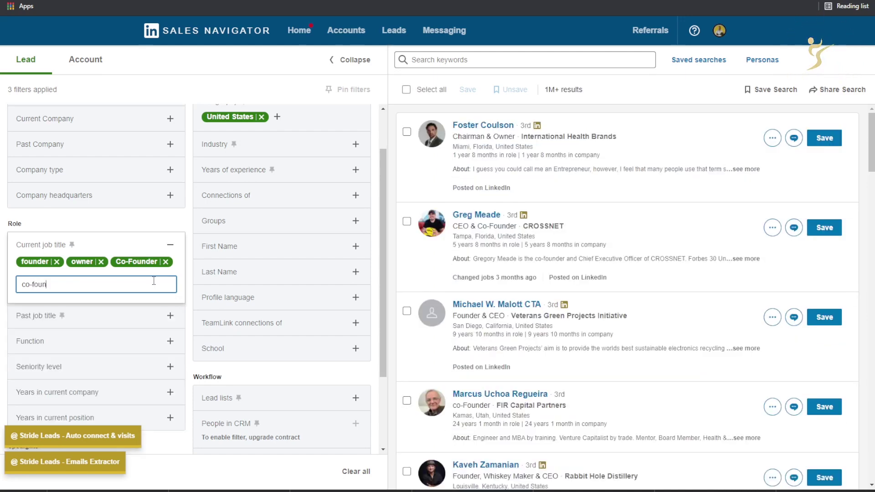
{"action": "key", "text": "BackSpace"}
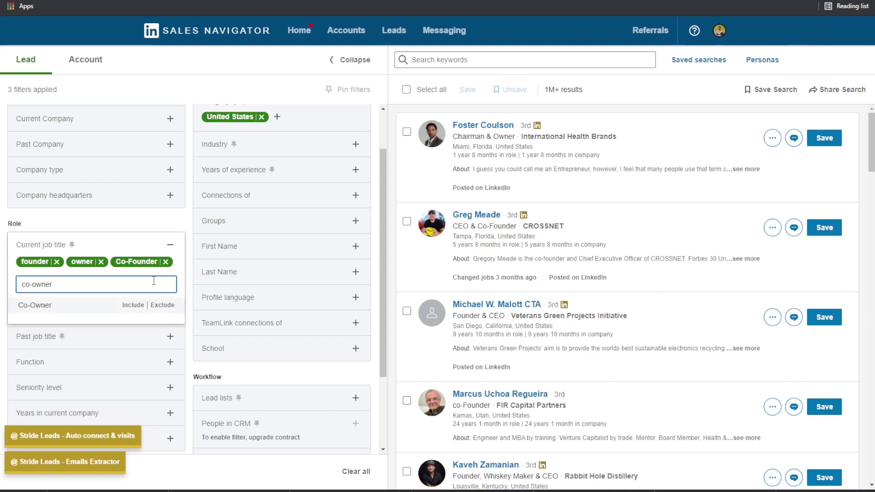
{"action": "key", "text": "Return"}
Add "chief exective officer" and "ceo" to the included current job titles.
{"action": "type", "text": "chief e"}
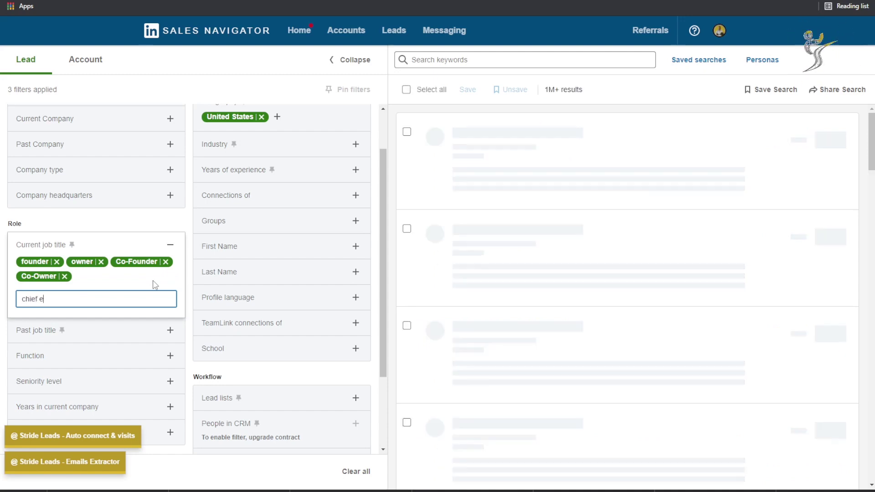
{"action": "type", "text": "xective officer"}
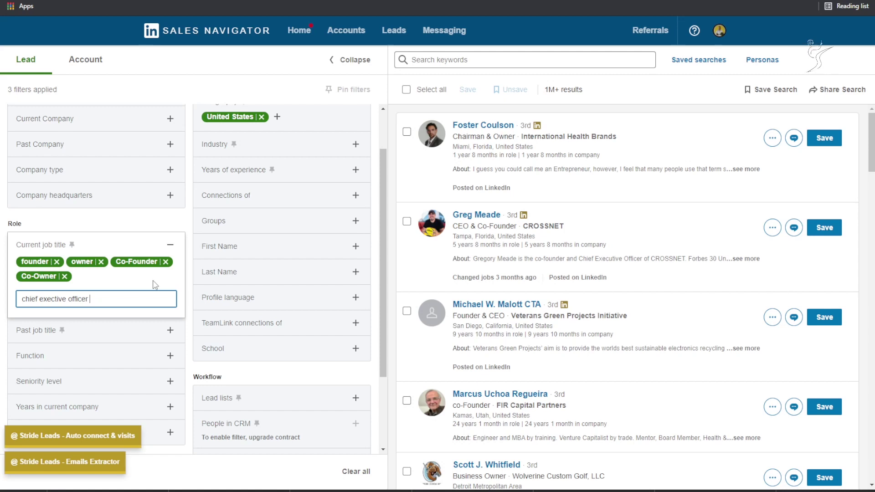
{"action": "key", "text": "Return"}
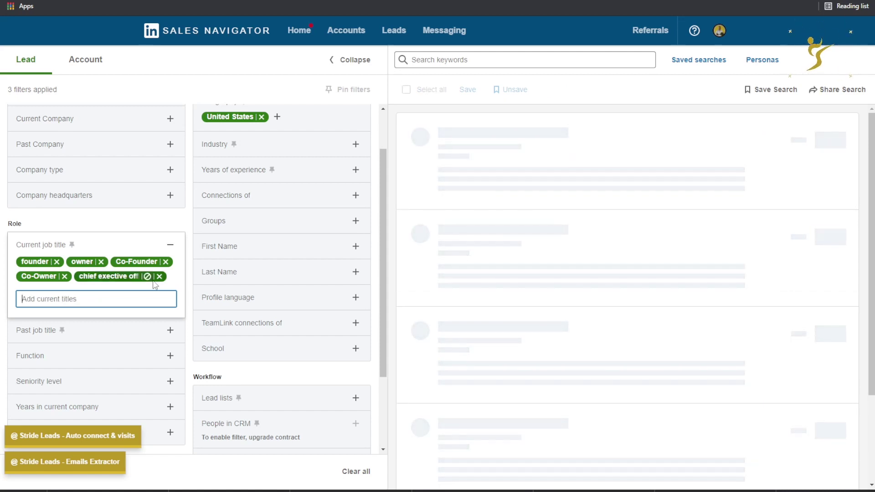
{"action": "type", "text": "ceo"}
{"action": "key", "text": "Return"}
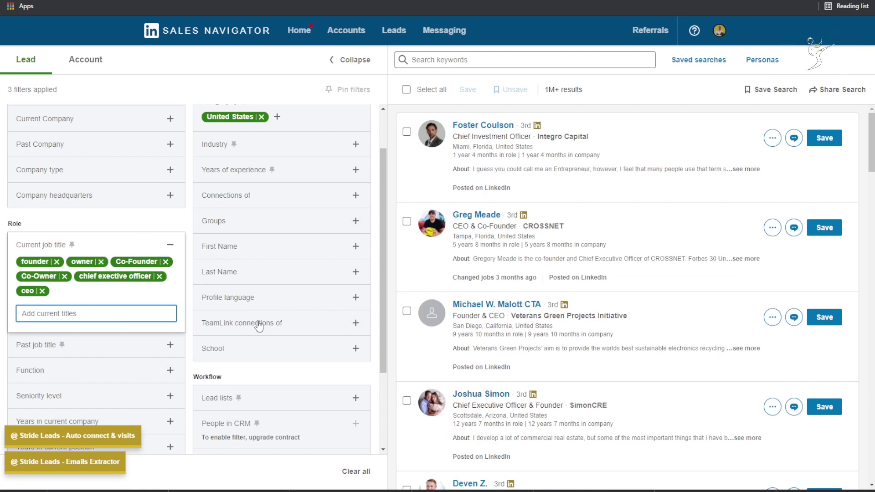
Add Salesperson to the Current job title filter and switch it to excluded.
{"action": "type", "text": "sales re"}
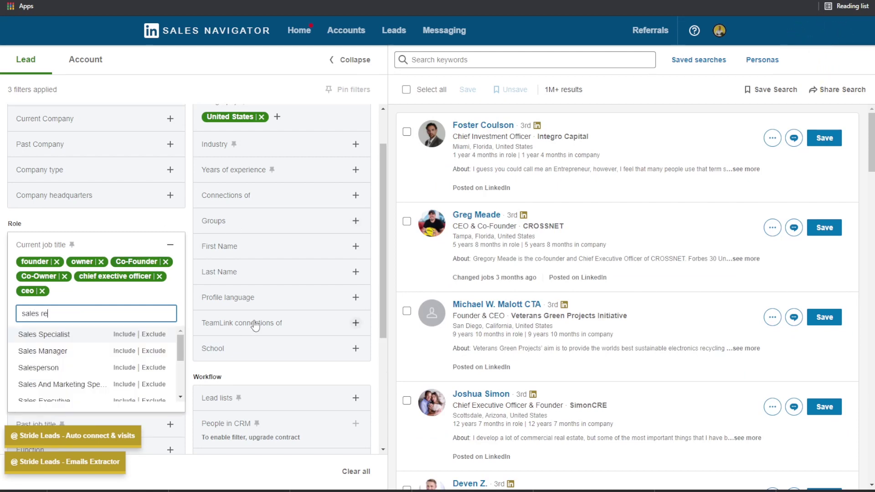
{"action": "key", "text": "Down"}
{"action": "key", "text": "Down"}
{"action": "key", "text": "Up"}
{"action": "key", "text": "Return"}
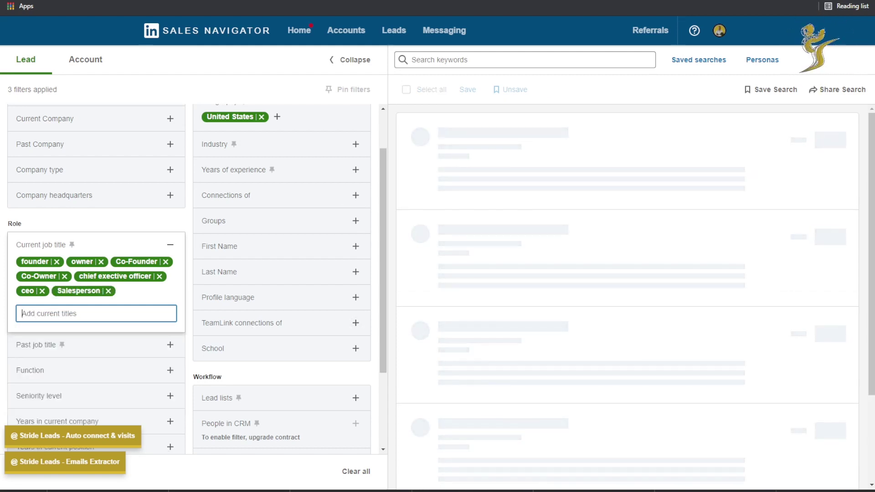
{"action": "left_click", "coordinate": [97, 291]}
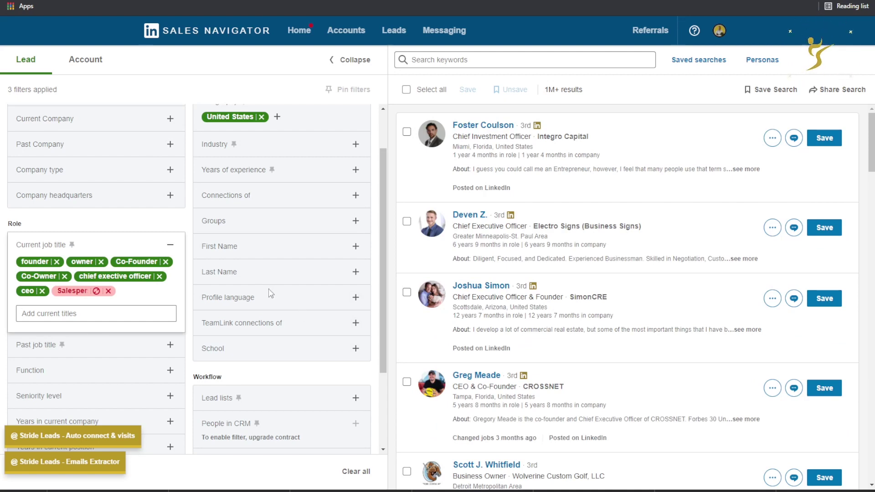
Exclude the Entry, Training and Unpaid levels in the Seniority level filter.
{"action": "scroll", "coordinate": [196, 301], "scroll_direction": "down", "scroll_amount": 2}
{"action": "scroll", "coordinate": [121, 309], "scroll_direction": "down", "scroll_amount": 1}
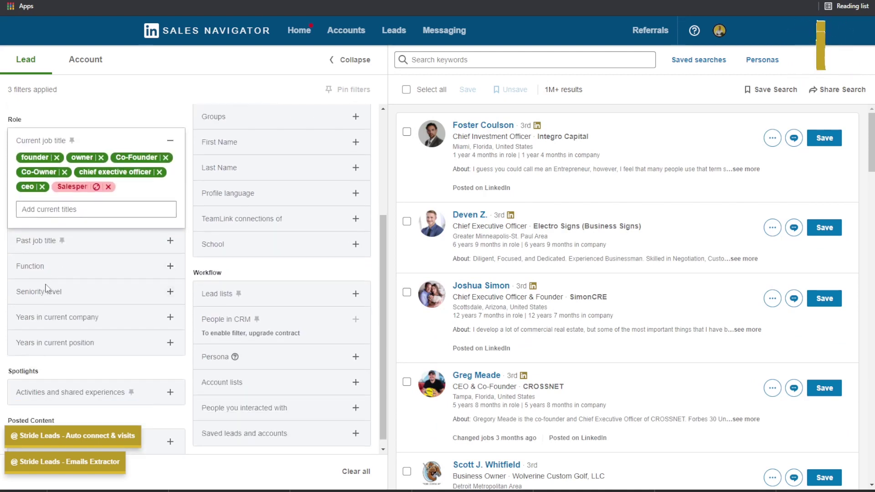
{"action": "left_click", "coordinate": [49, 293]}
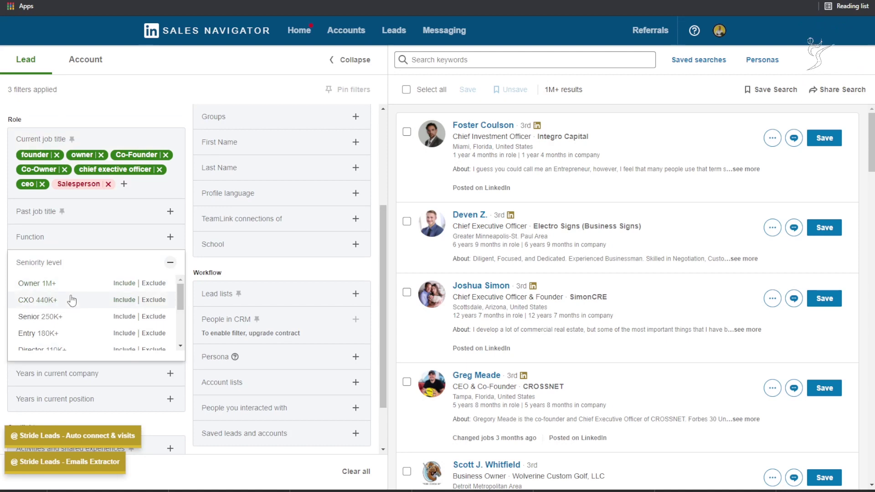
{"action": "scroll", "coordinate": [70, 306], "scroll_direction": "down", "scroll_amount": 2}
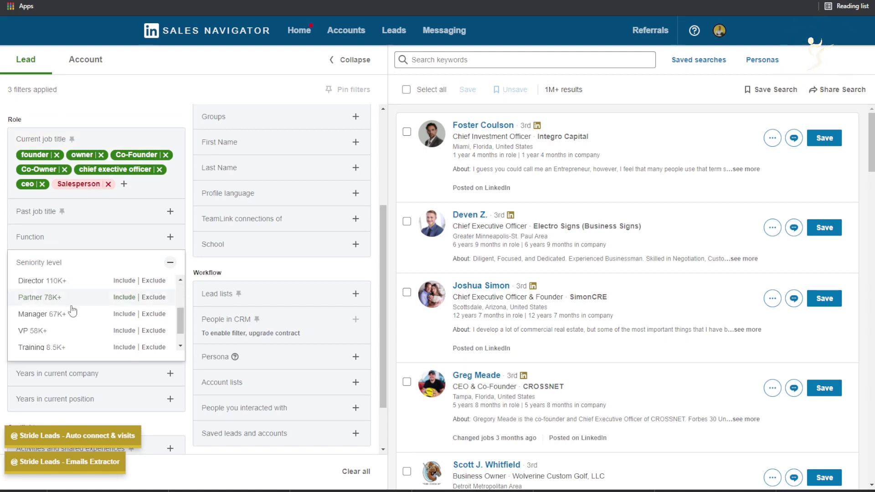
{"action": "scroll", "coordinate": [94, 322], "scroll_direction": "up", "scroll_amount": 2}
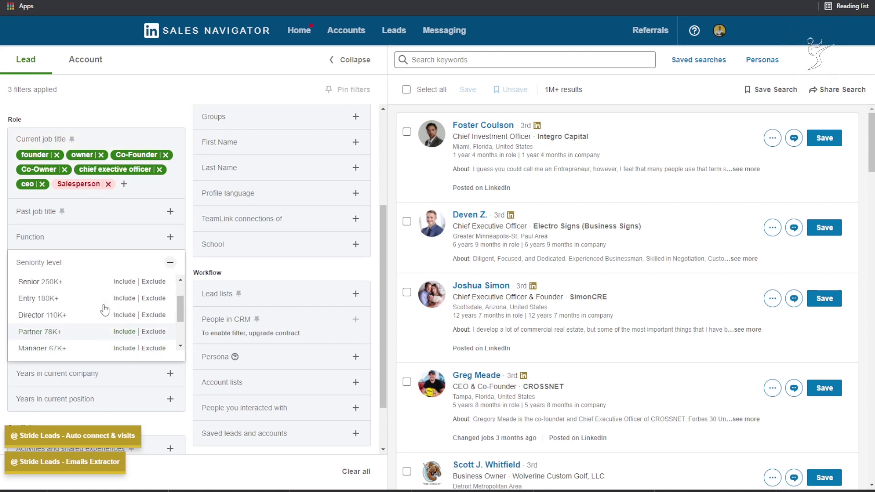
{"action": "left_click", "coordinate": [154, 297]}
{"action": "scroll", "coordinate": [80, 340], "scroll_direction": "down", "scroll_amount": 3}
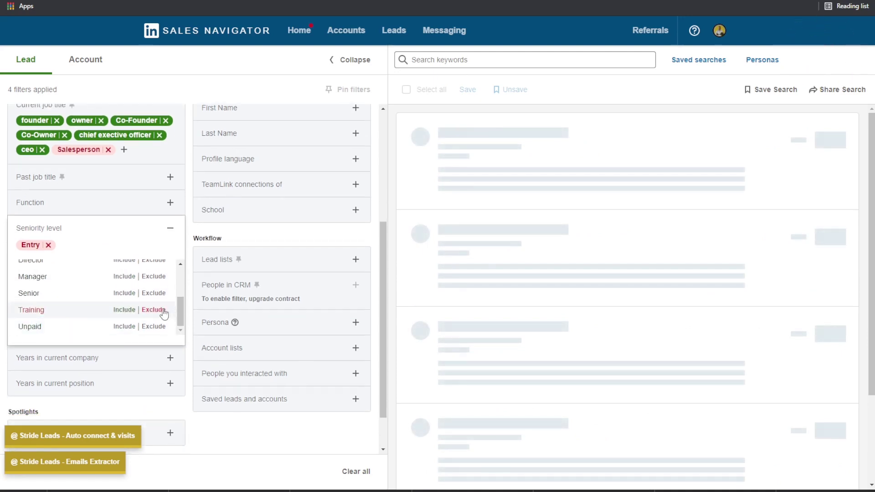
{"action": "left_click", "coordinate": [162, 311]}
{"action": "left_click", "coordinate": [155, 328]}
{"action": "scroll", "coordinate": [68, 325], "scroll_direction": "up", "scroll_amount": 2}
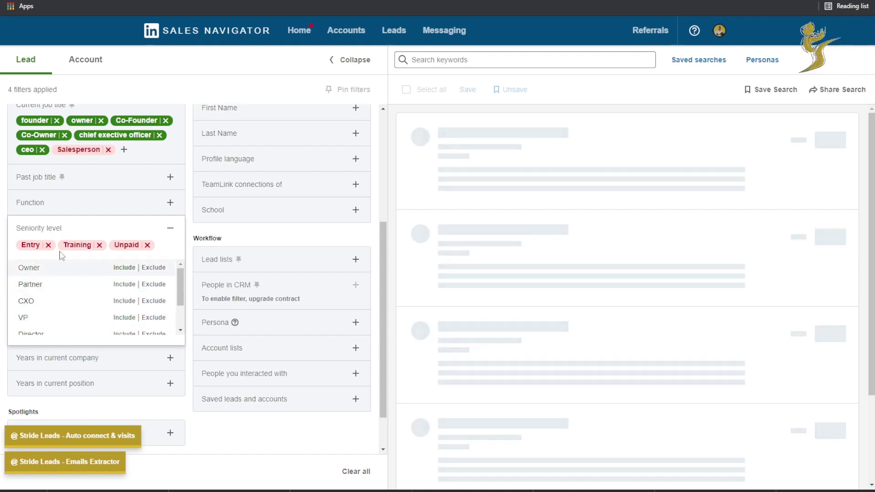
Set the Years in current company filter to 3 to 5 years.
{"action": "scroll", "coordinate": [64, 264], "scroll_direction": "up", "scroll_amount": 1}
{"action": "scroll", "coordinate": [72, 289], "scroll_direction": "down", "scroll_amount": 3}
{"action": "left_click", "coordinate": [170, 324]}
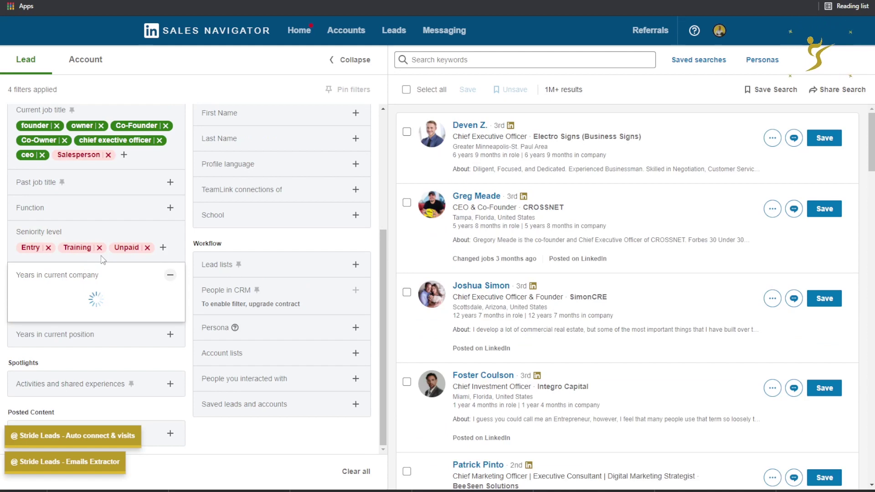
{"action": "left_click", "coordinate": [53, 329]}
{"action": "scroll", "coordinate": [128, 290], "scroll_direction": "up", "scroll_amount": 2}
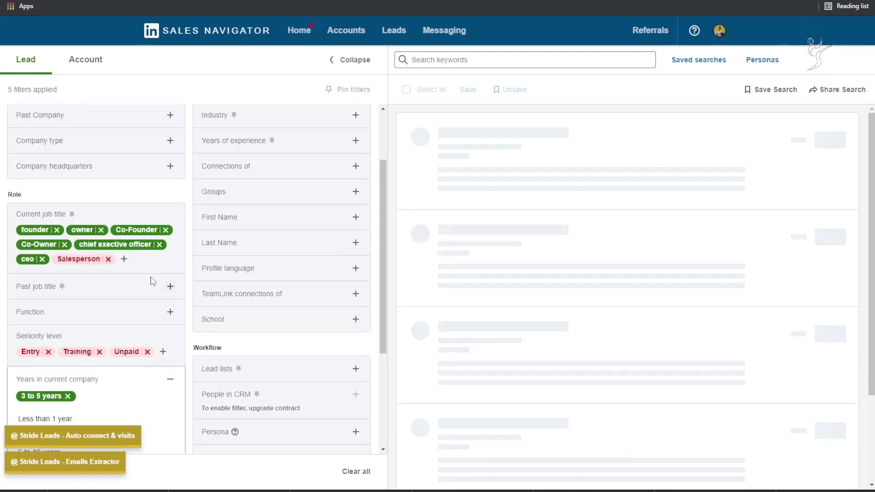
Review the applied filters and limit the Connection filter to 2nd Degree Connections.
{"action": "scroll", "coordinate": [137, 273], "scroll_direction": "up", "scroll_amount": 2}
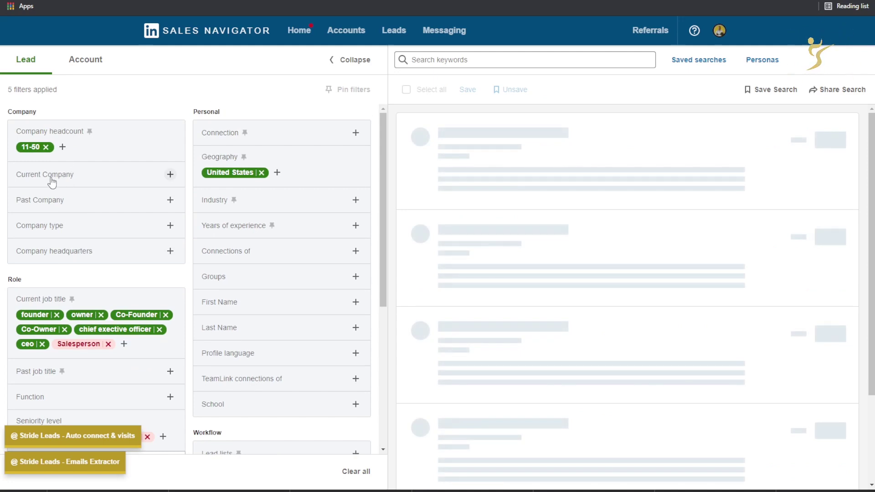
{"action": "scroll", "coordinate": [91, 228], "scroll_direction": "down", "scroll_amount": 2}
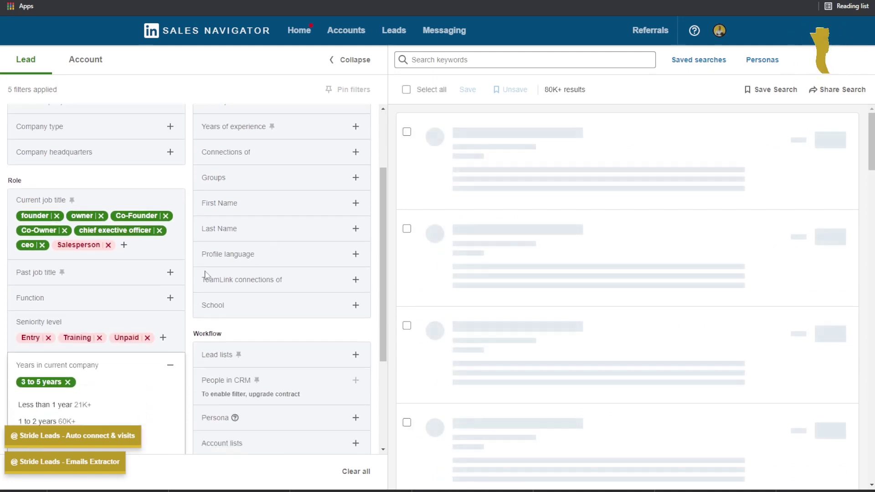
{"action": "scroll", "coordinate": [223, 274], "scroll_direction": "down", "scroll_amount": 2}
{"action": "scroll", "coordinate": [266, 217], "scroll_direction": "up", "scroll_amount": 4}
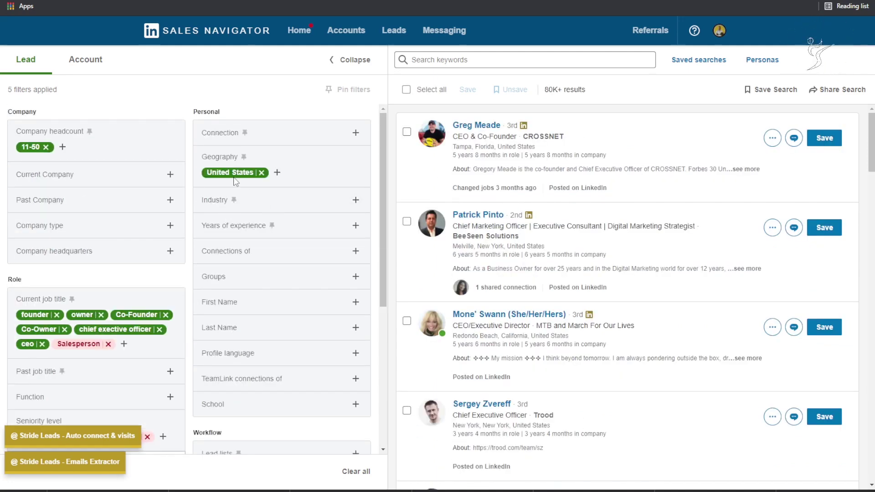
{"action": "left_click", "coordinate": [231, 133]}
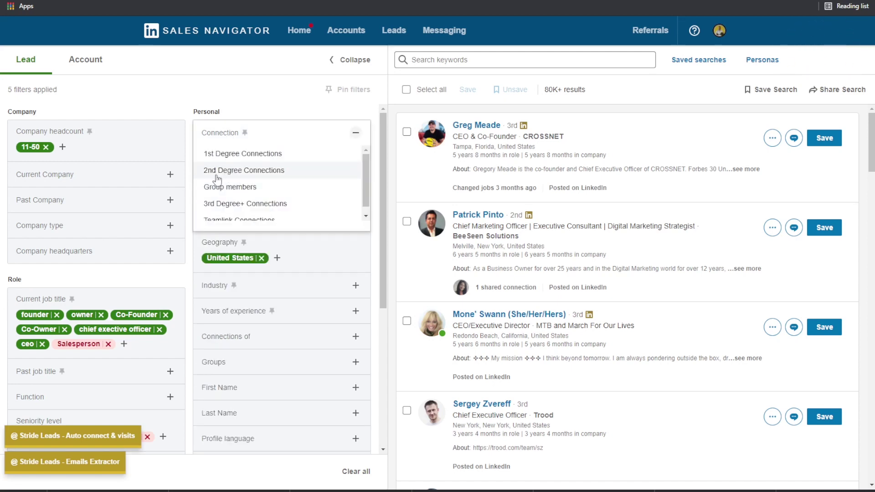
{"action": "left_click", "coordinate": [244, 170]}
{"action": "scroll", "coordinate": [264, 246], "scroll_direction": "down", "scroll_amount": 2}
{"action": "scroll", "coordinate": [279, 250], "scroll_direction": "up", "scroll_amount": 2}
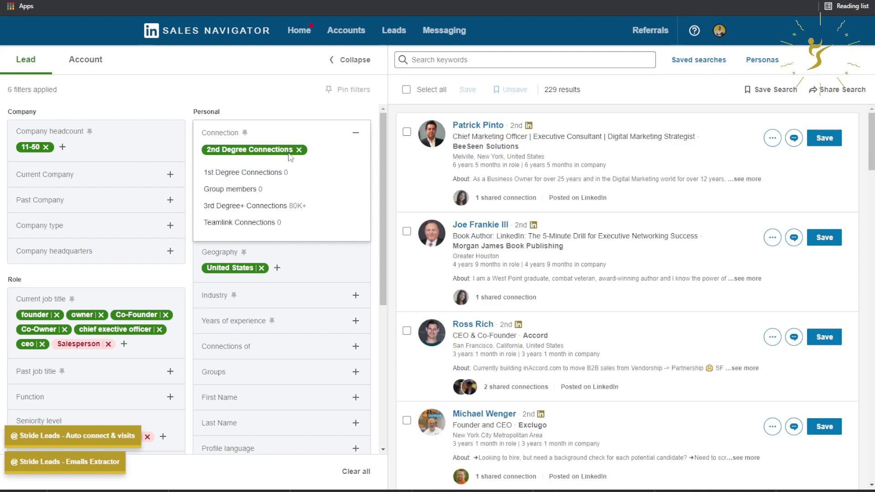
Remove the 3 to 5 years value from the Years in current company filter and check the result count.
{"action": "scroll", "coordinate": [46, 210], "scroll_direction": "down", "scroll_amount": 6}
{"action": "left_click", "coordinate": [67, 223]}
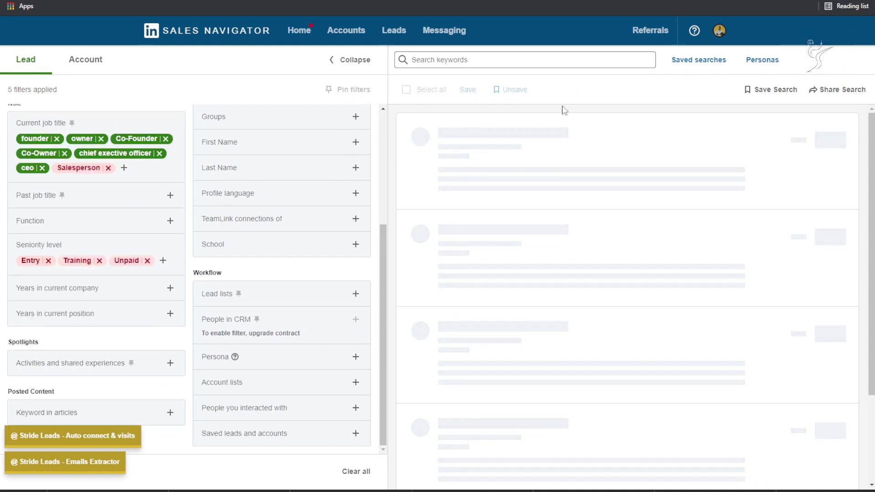
{"action": "left_click_drag", "start_coordinate": [588, 92], "coordinate": [500, 109]}
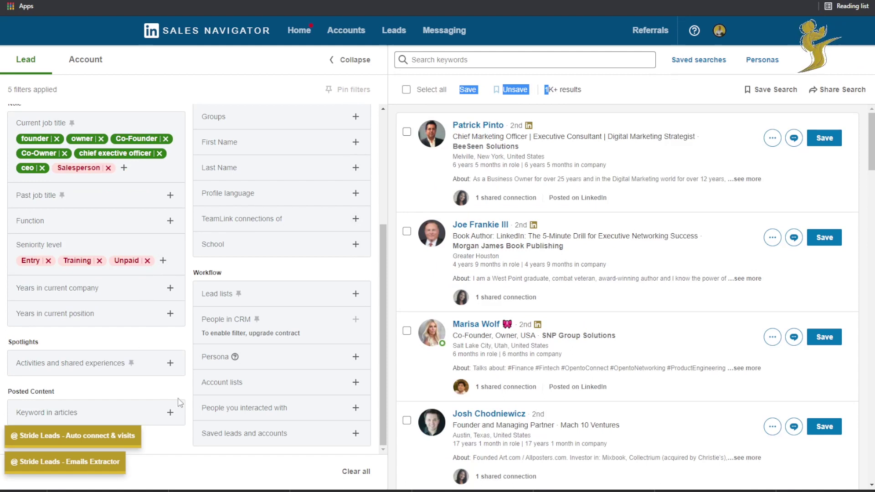
Include Advertising Services and Marketing Services in the Industry filter.
{"action": "scroll", "coordinate": [254, 274], "scroll_direction": "up", "scroll_amount": 3}
{"action": "scroll", "coordinate": [258, 255], "scroll_direction": "up", "scroll_amount": 3}
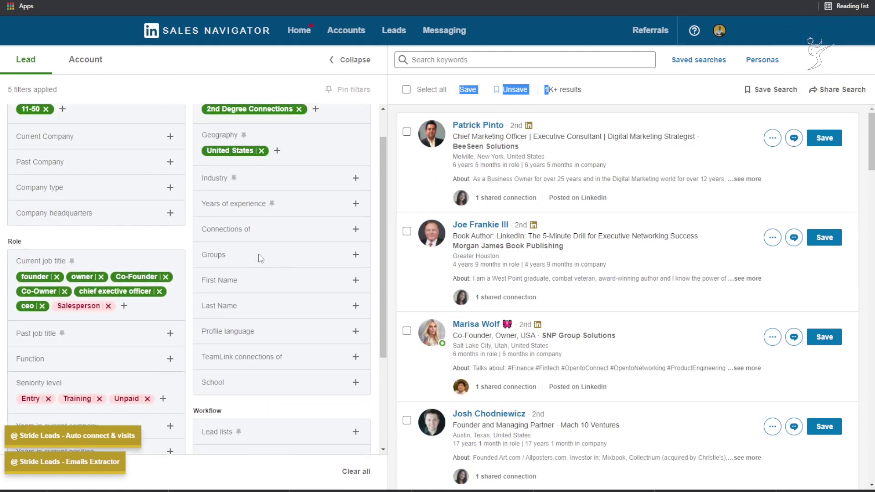
{"action": "left_click", "coordinate": [240, 215]}
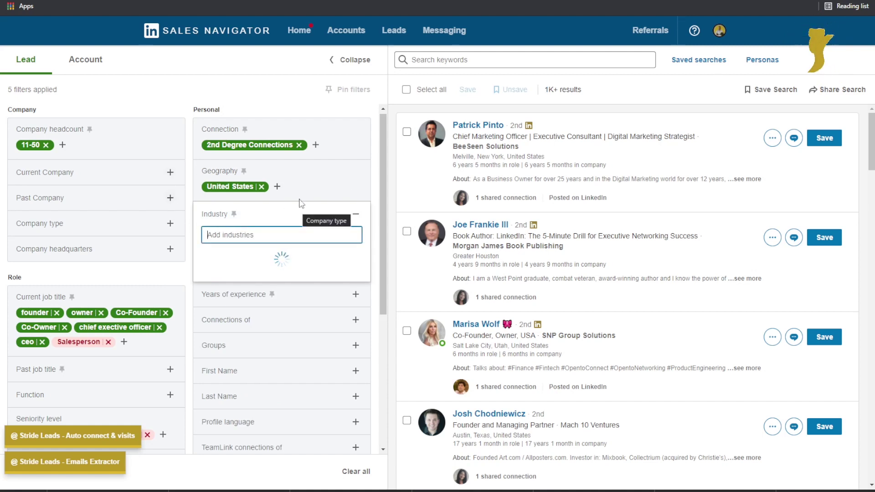
{"action": "type", "text": "marketing"}
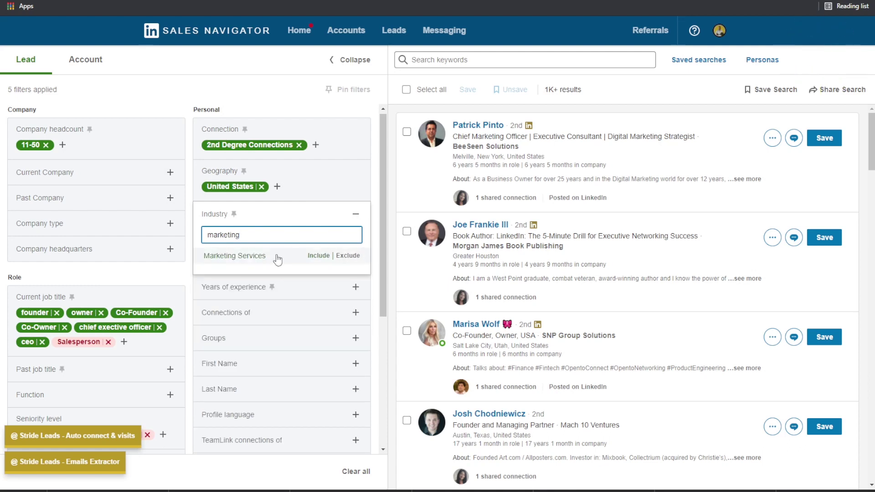
{"action": "key", "text": "ctrl+a"}
{"action": "type", "text": "adv"}
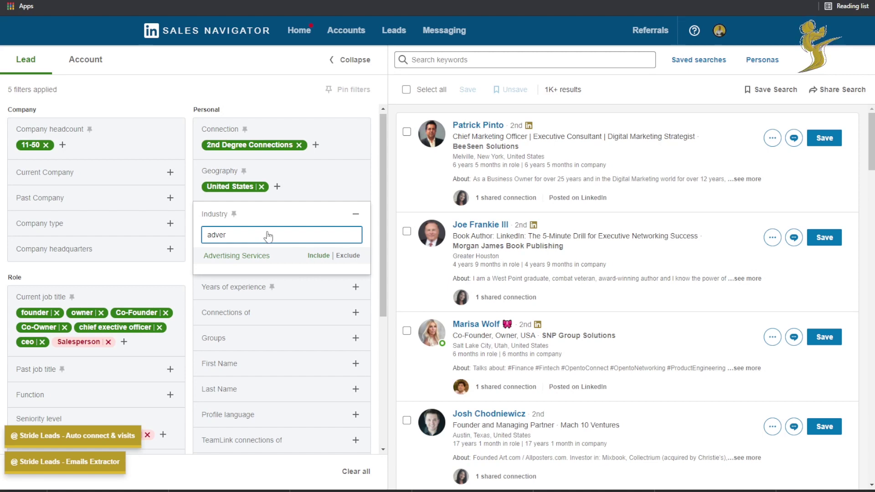
{"action": "left_click", "coordinate": [308, 254]}
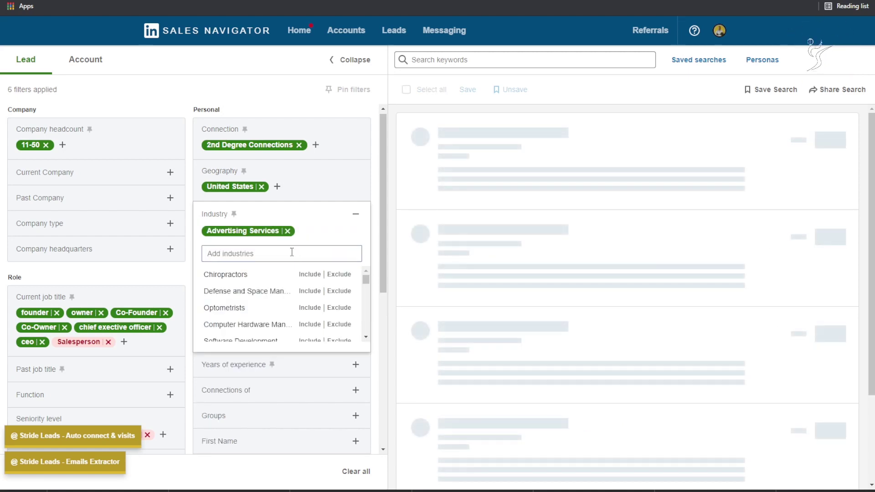
{"action": "type", "text": "marketing"}
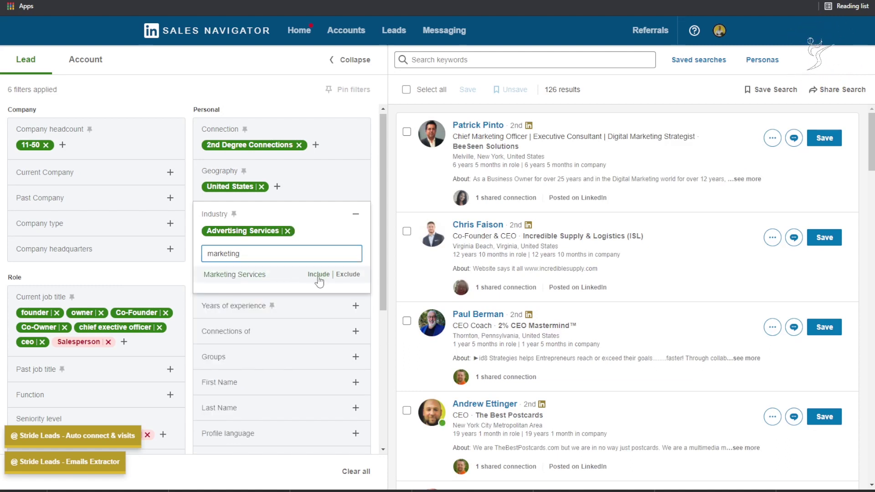
{"action": "left_click", "coordinate": [257, 272]}
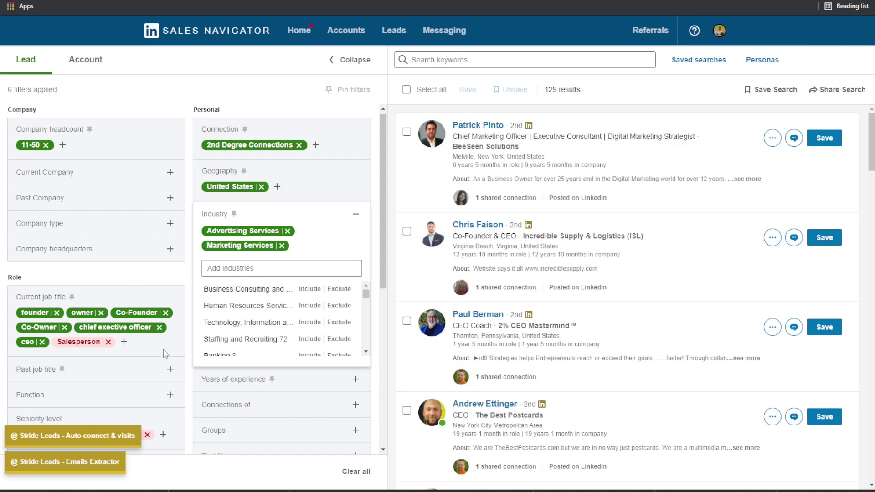
Review the applied filters, remove 2nd Degree Connections from the Connection filter and check the result count.
{"action": "scroll", "coordinate": [124, 324], "scroll_direction": "down", "scroll_amount": 1}
{"action": "scroll", "coordinate": [124, 325], "scroll_direction": "down", "scroll_amount": 3}
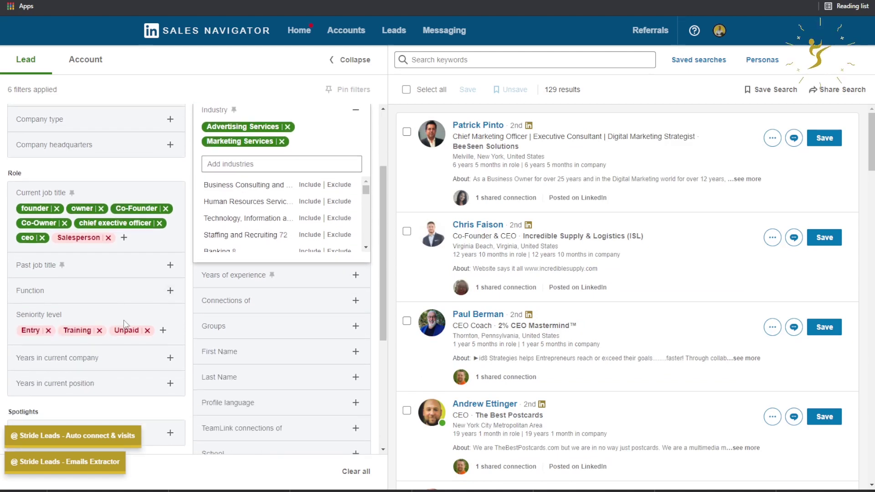
{"action": "scroll", "coordinate": [87, 221], "scroll_direction": "up", "scroll_amount": 4}
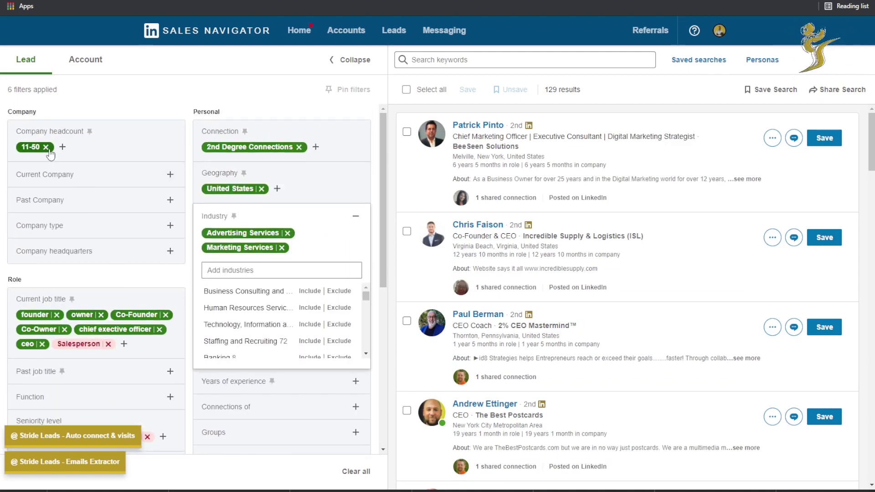
{"action": "left_click", "coordinate": [299, 146]}
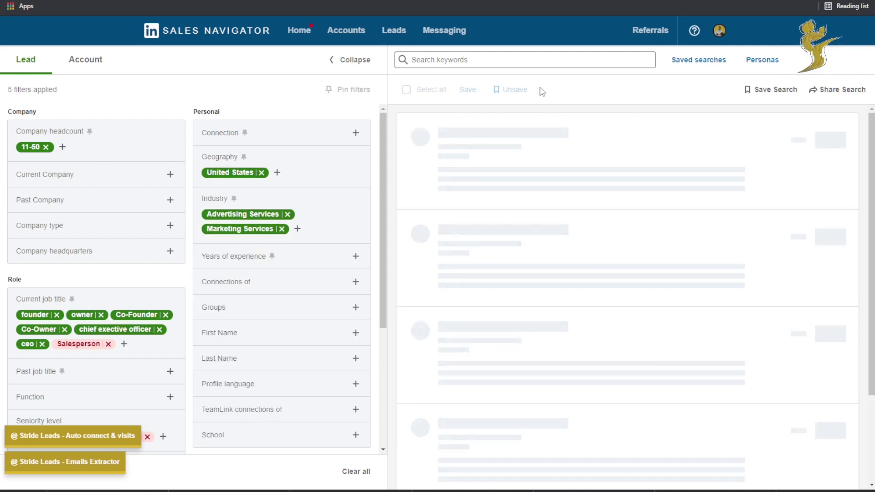
{"action": "left_click_drag", "start_coordinate": [553, 90], "coordinate": [204, 278]}
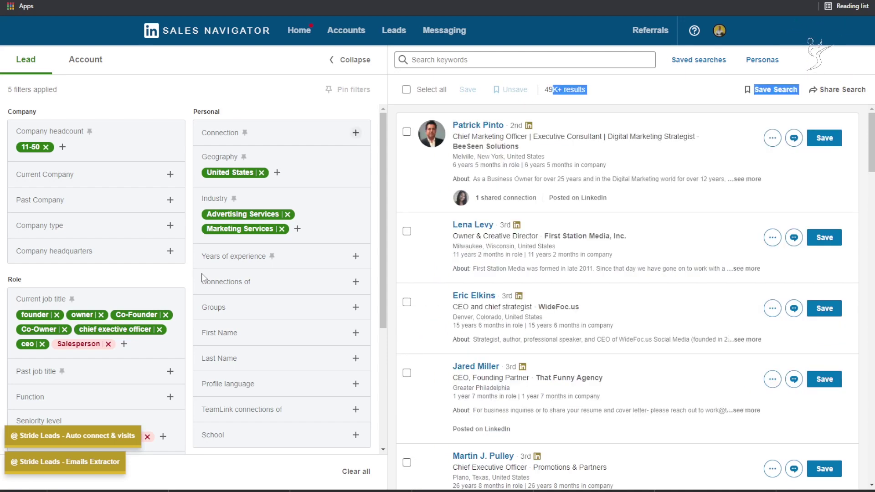
Set the Connection filter to include both 3rd Degree+ Connections and 2nd Degree Connections.
{"action": "scroll", "coordinate": [219, 280], "scroll_direction": "down", "scroll_amount": 2}
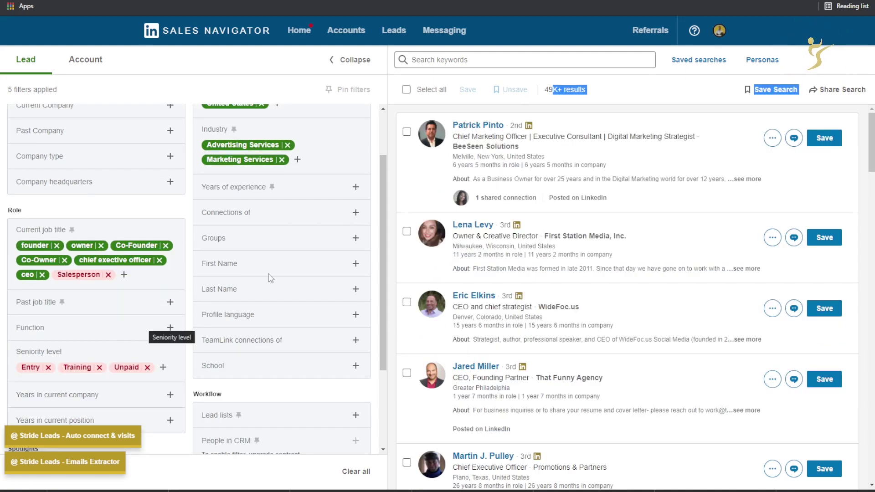
{"action": "scroll", "coordinate": [287, 225], "scroll_direction": "up", "scroll_amount": 2}
{"action": "left_click", "coordinate": [253, 139]}
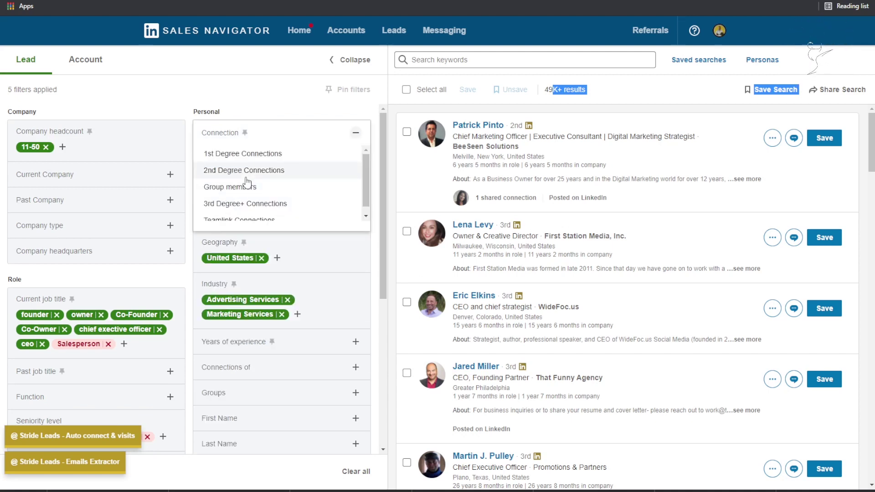
{"action": "left_click", "coordinate": [236, 204]}
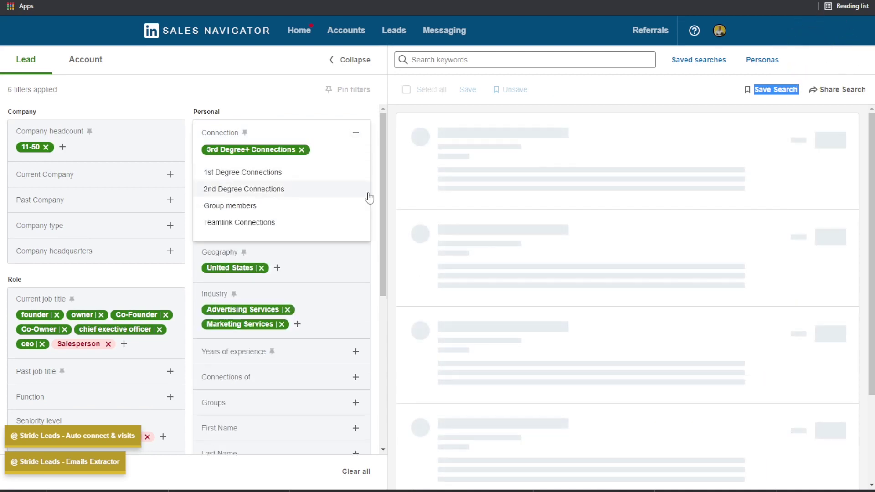
{"action": "left_click", "coordinate": [234, 188]}
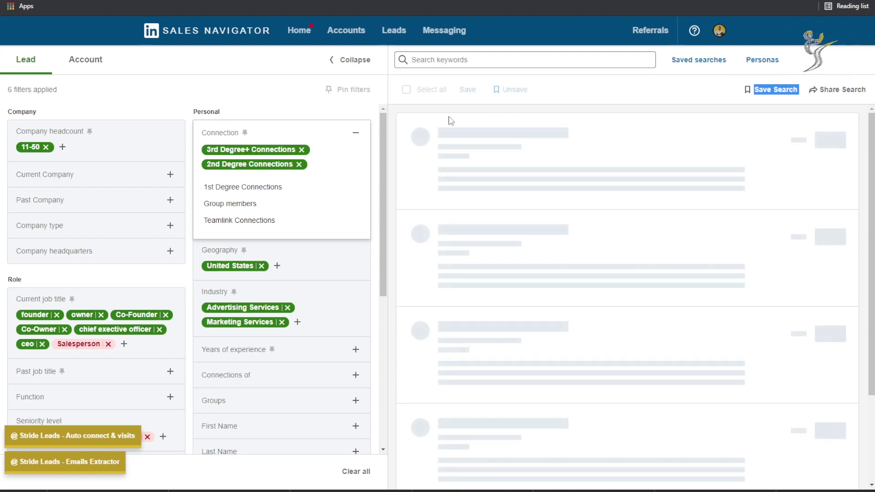
{"action": "left_click", "coordinate": [567, 98]}
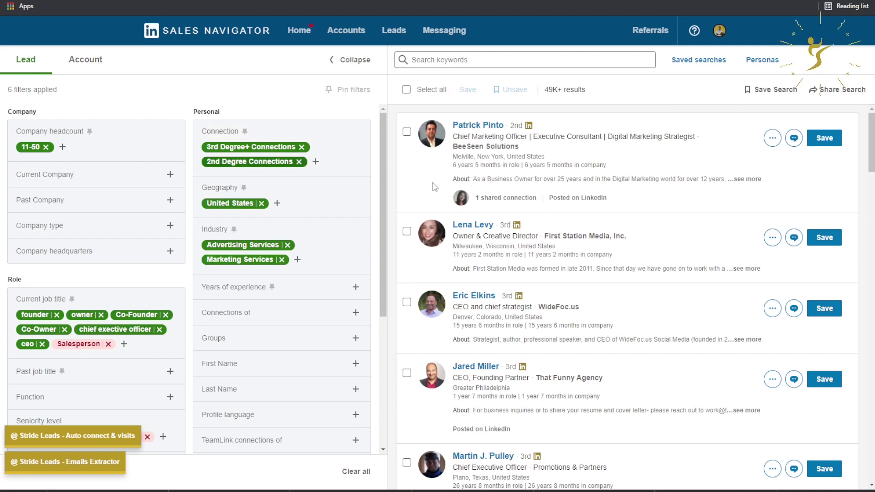
Look through the lead results and search them with the keyword Coach.
{"action": "scroll", "coordinate": [602, 193], "scroll_direction": "down", "scroll_amount": 5}
{"action": "scroll", "coordinate": [283, 286], "scroll_direction": "down", "scroll_amount": 5}
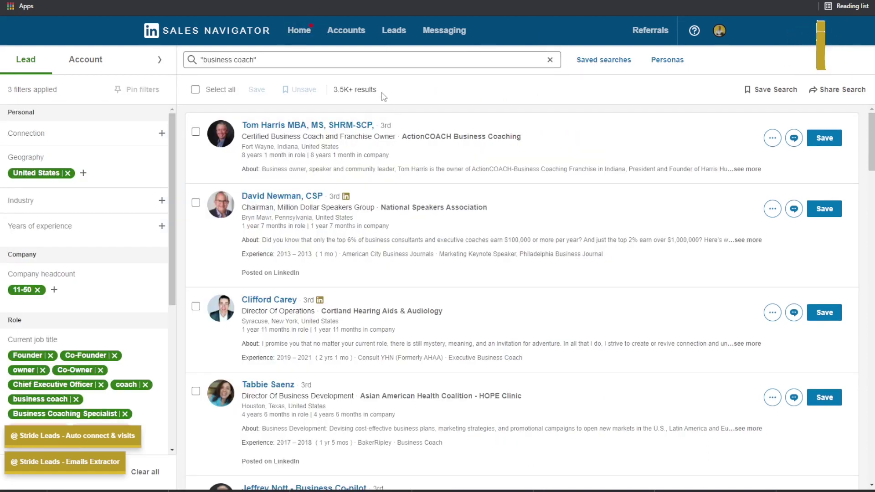
{"action": "scroll", "coordinate": [245, 139], "scroll_direction": "down", "scroll_amount": 10}
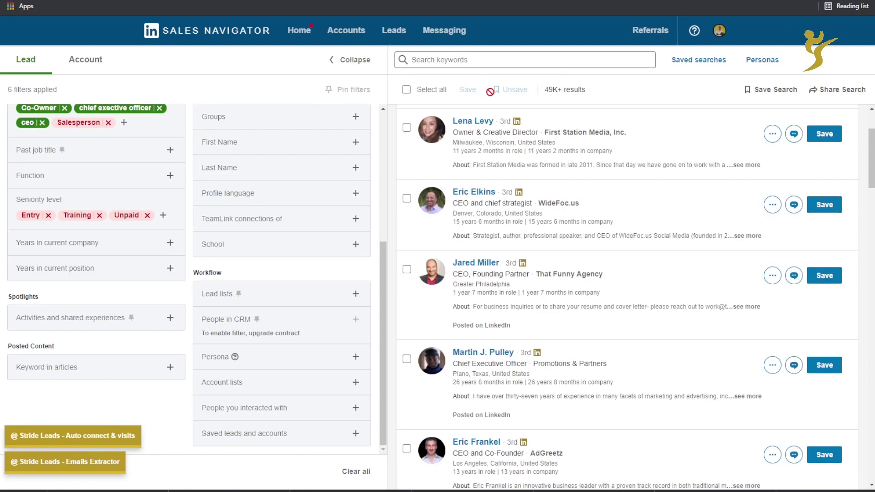
{"action": "left_click", "coordinate": [472, 61]}
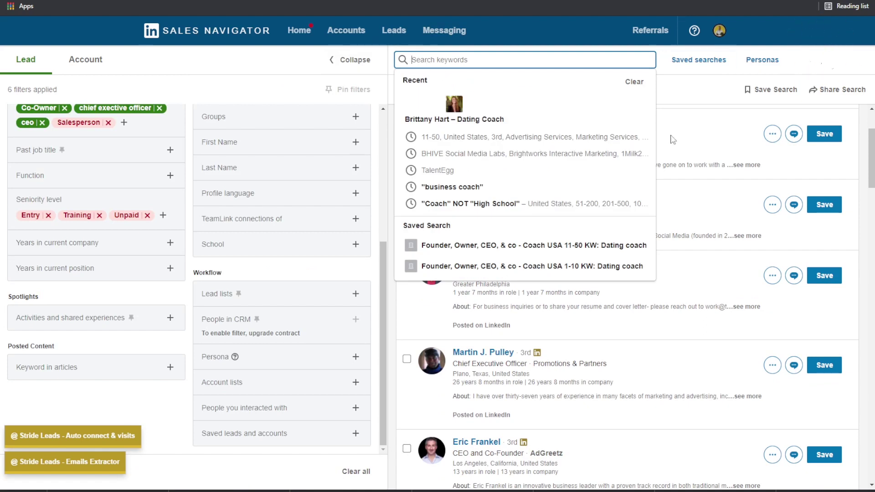
{"action": "type", "text": "bUS"}
{"action": "key", "text": "BackSpace"}
{"action": "key", "text": "BackSpace"}
{"action": "key", "text": "BackSpace"}
{"action": "type", "text": "Coach"}
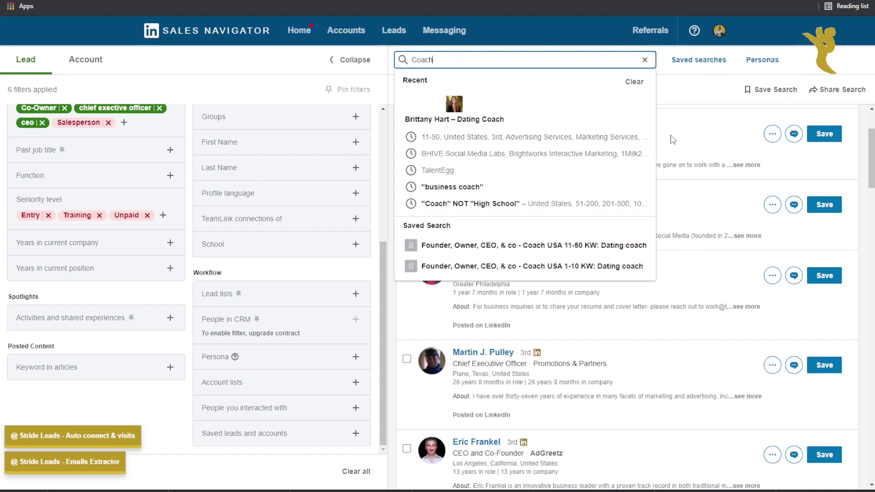
{"action": "key", "text": "Return"}
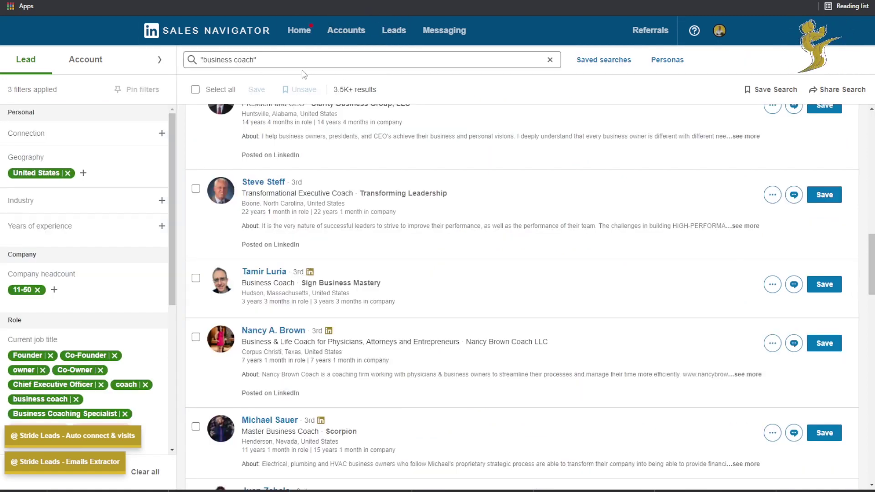
In the other lead search, replace the quoted keyword with business coach without quotation marks and check the result count.
{"action": "scroll", "coordinate": [257, 118], "scroll_direction": "up", "scroll_amount": 4}
{"action": "scroll", "coordinate": [257, 117], "scroll_direction": "up", "scroll_amount": 3}
{"action": "left_click", "coordinate": [189, 61]}
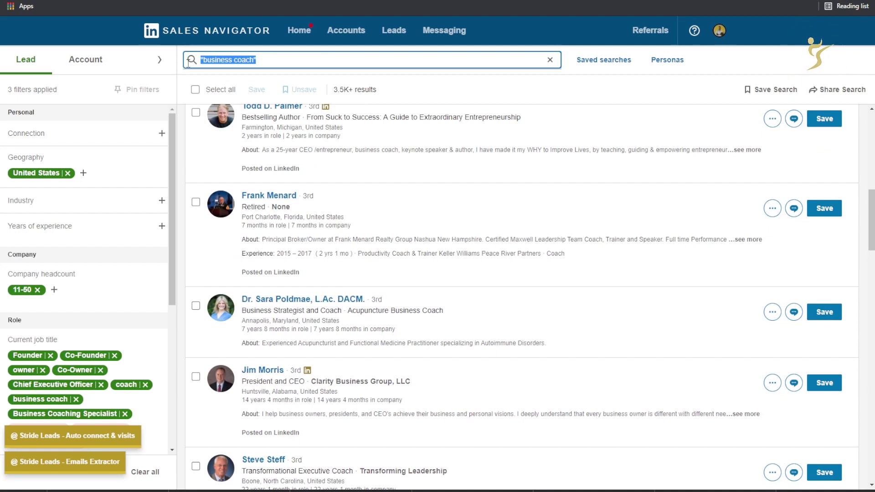
{"action": "type", "text": "bus"}
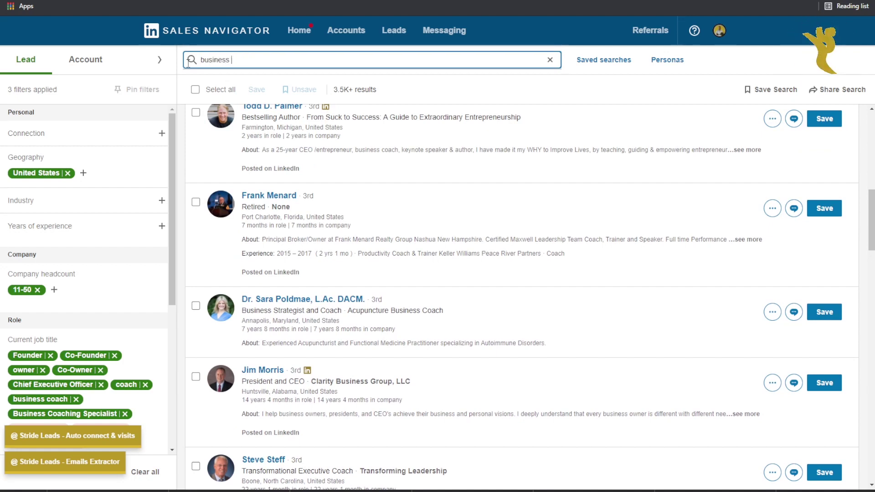
{"action": "key", "text": "Return"}
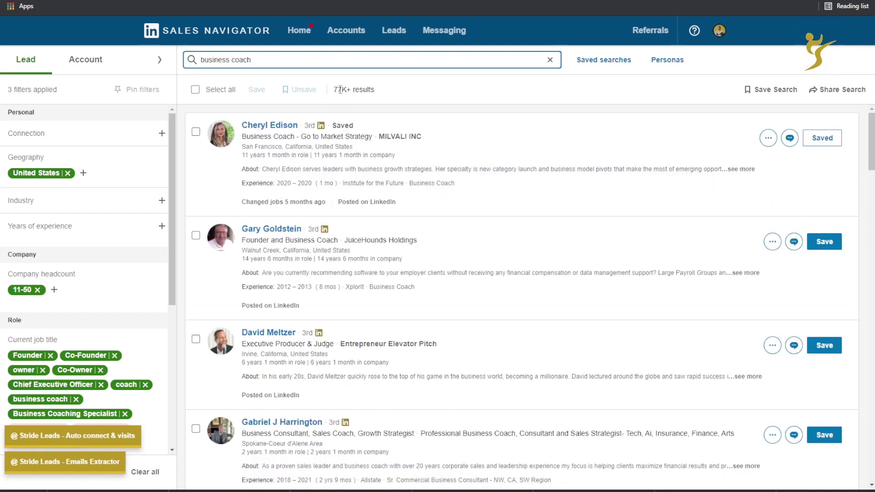
{"action": "left_click_drag", "start_coordinate": [338, 90], "coordinate": [356, 92]}
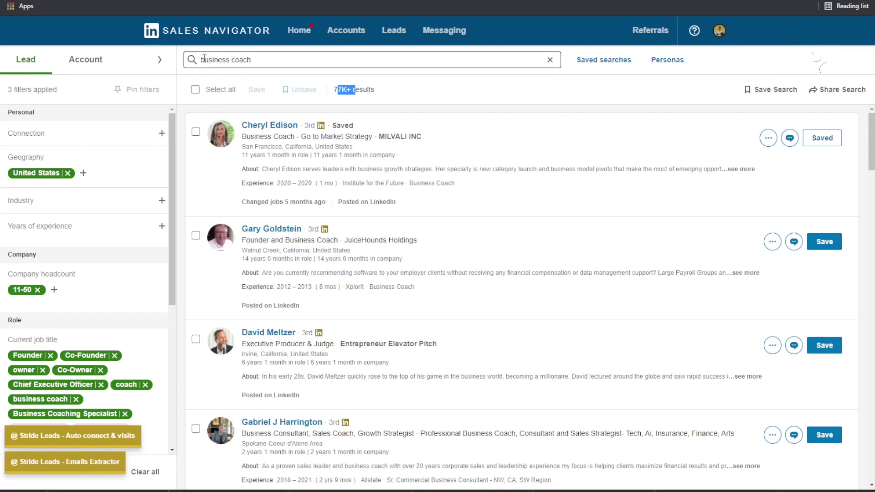
Enclose the keyword phrase in quotation marks as "business coach" and run the exact-phrase search.
{"action": "left_click_drag", "start_coordinate": [204, 58], "coordinate": [264, 60]}
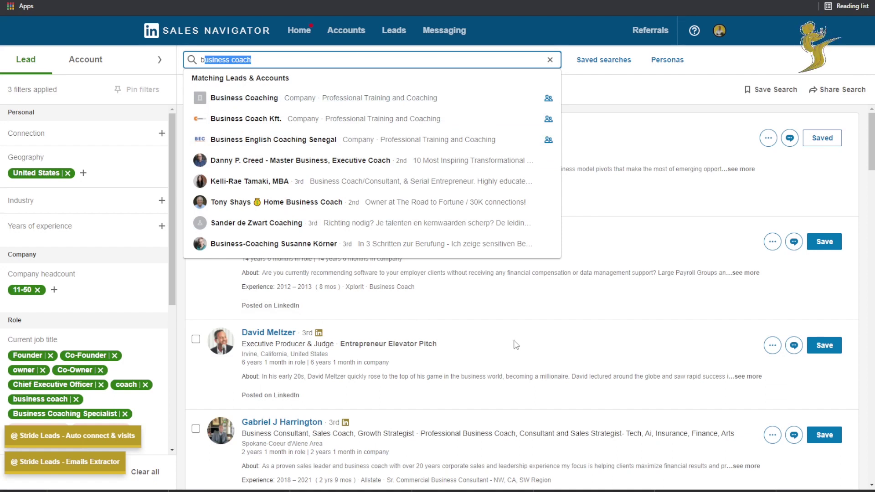
{"action": "left_click", "coordinate": [217, 271]}
{"action": "left_click", "coordinate": [273, 60]}
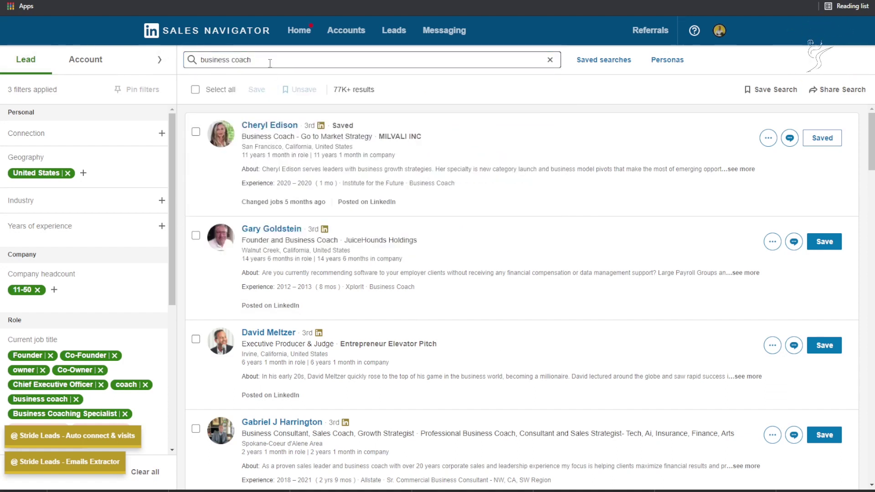
{"action": "type", "text": "\""}
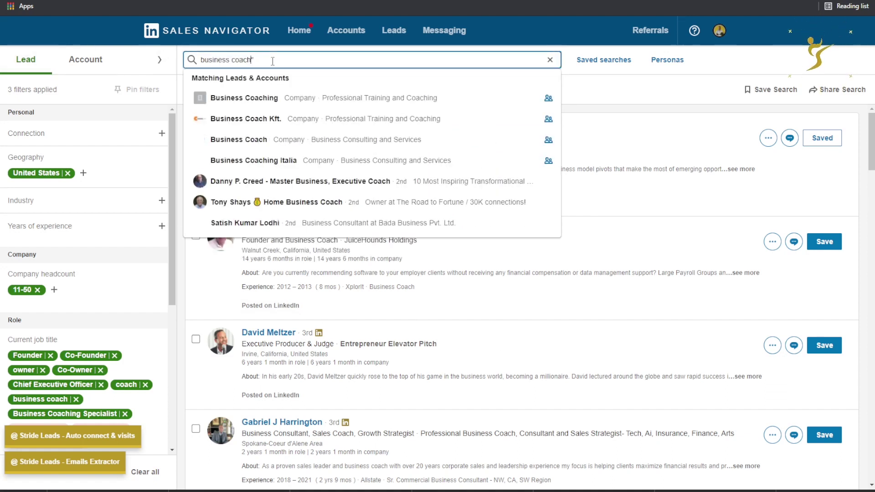
{"action": "key", "text": "Home"}
{"action": "type", "text": "\""}
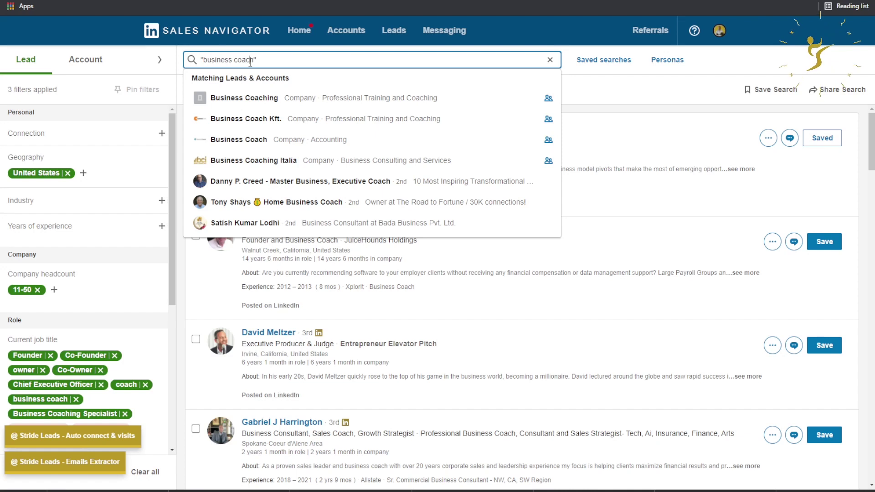
{"action": "left_click_drag", "start_coordinate": [253, 60], "coordinate": [207, 61]}
{"action": "left_click", "coordinate": [233, 55]}
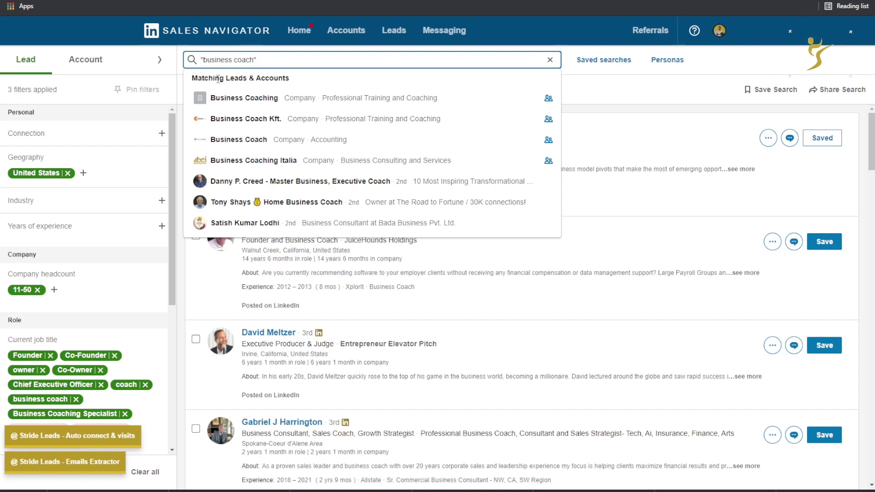
{"action": "key", "text": "Return"}
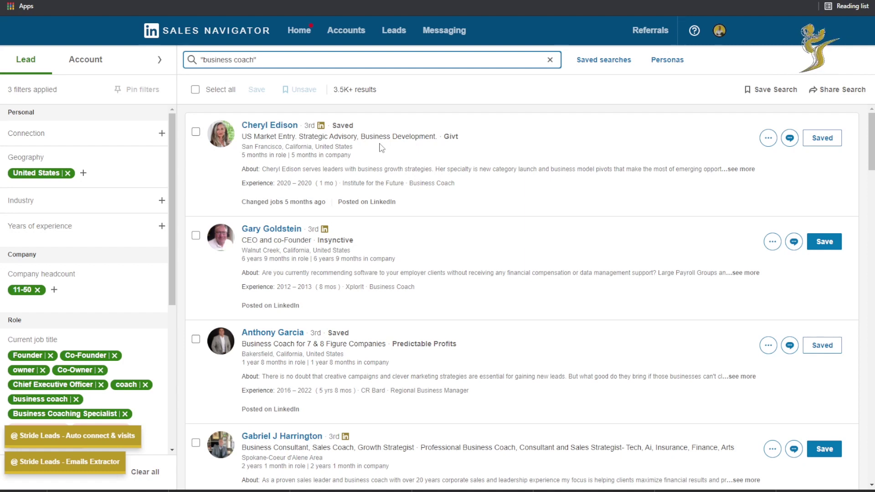
Clear the quoted "business coach" phrase from the keyword search.
{"action": "left_click", "coordinate": [254, 60]}
{"action": "left_click", "coordinate": [206, 58]}
{"action": "left_click_drag", "start_coordinate": [201, 58], "coordinate": [287, 54]}
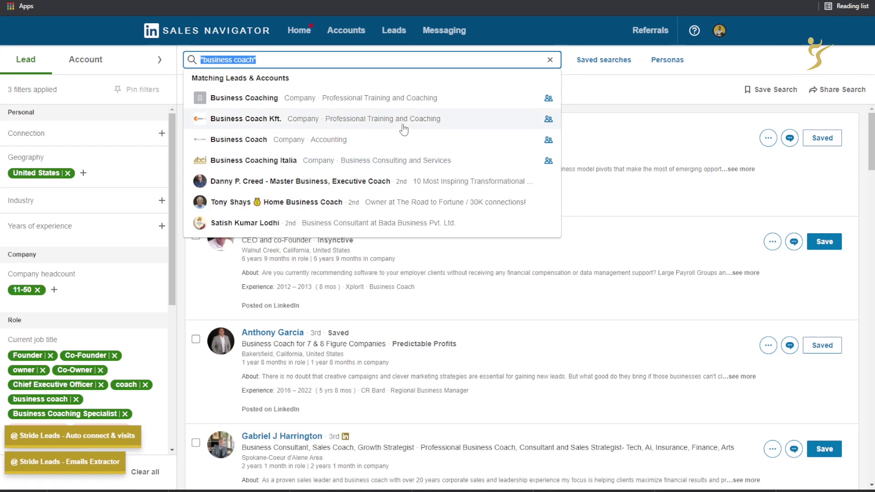
{"action": "key", "text": "BackSpace"}
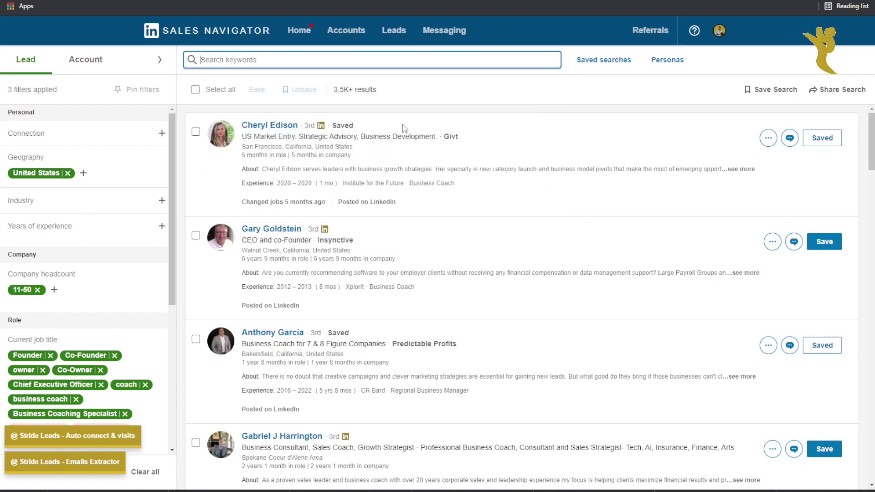
Switch to the image Boolean_Search_on_Sales_Navigator.png and enlarge its keyword modifiers table to read it.
{"action": "key", "text": "alt+Tab"}
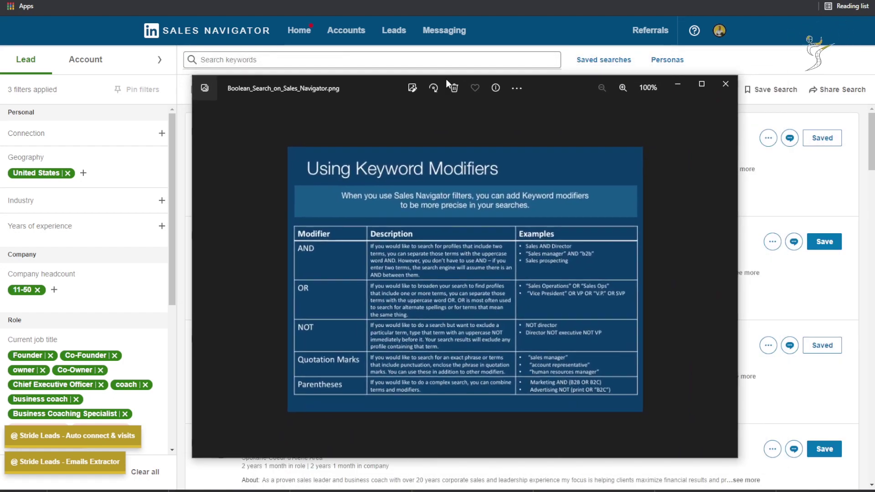
{"action": "key", "text": "F11"}
{"action": "scroll", "coordinate": [429, 144], "scroll_direction": "up", "scroll_amount": 3}
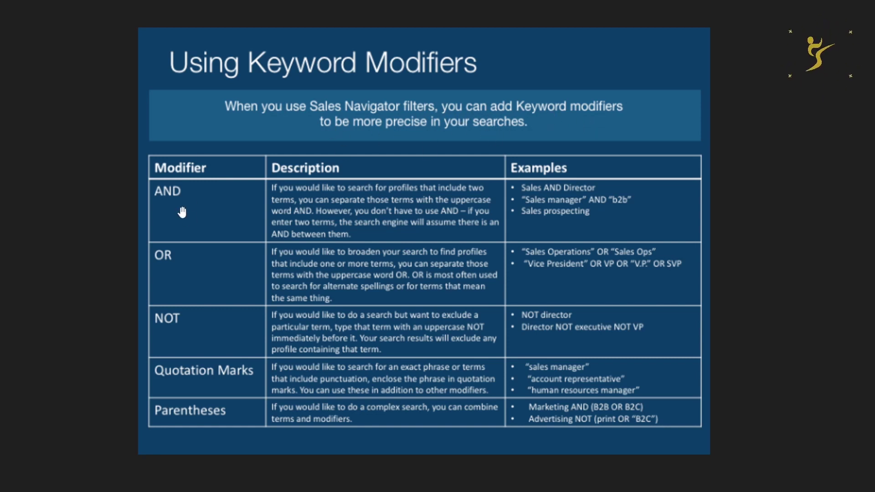
{"action": "scroll", "coordinate": [198, 285], "scroll_direction": "up", "scroll_amount": 1}
{"action": "scroll", "coordinate": [196, 285], "scroll_direction": "up", "scroll_amount": 2}
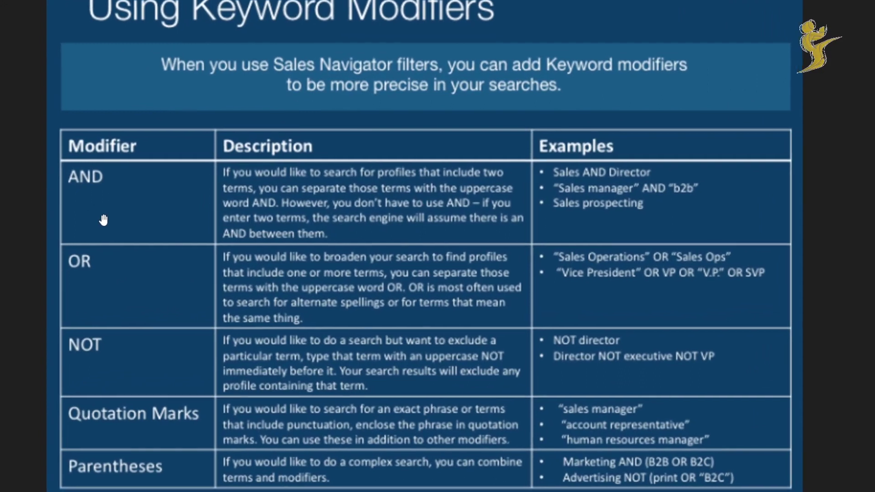
{"action": "scroll", "coordinate": [331, 138], "scroll_direction": "up", "scroll_amount": 1}
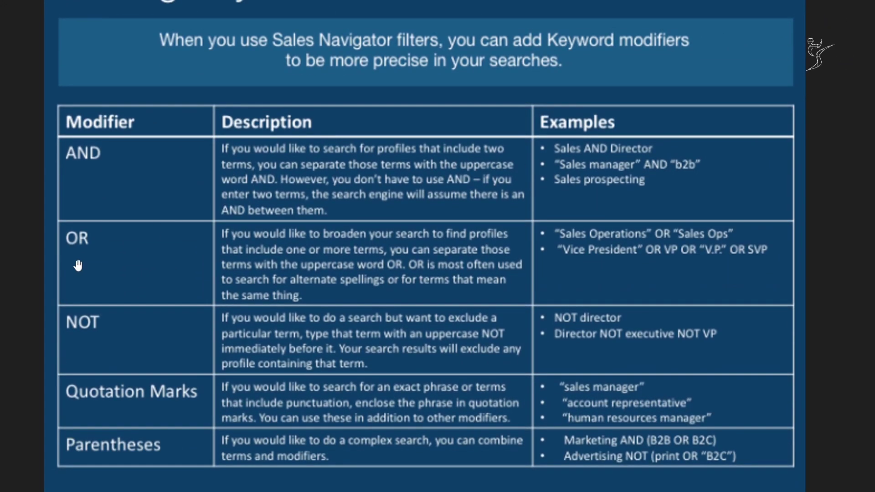